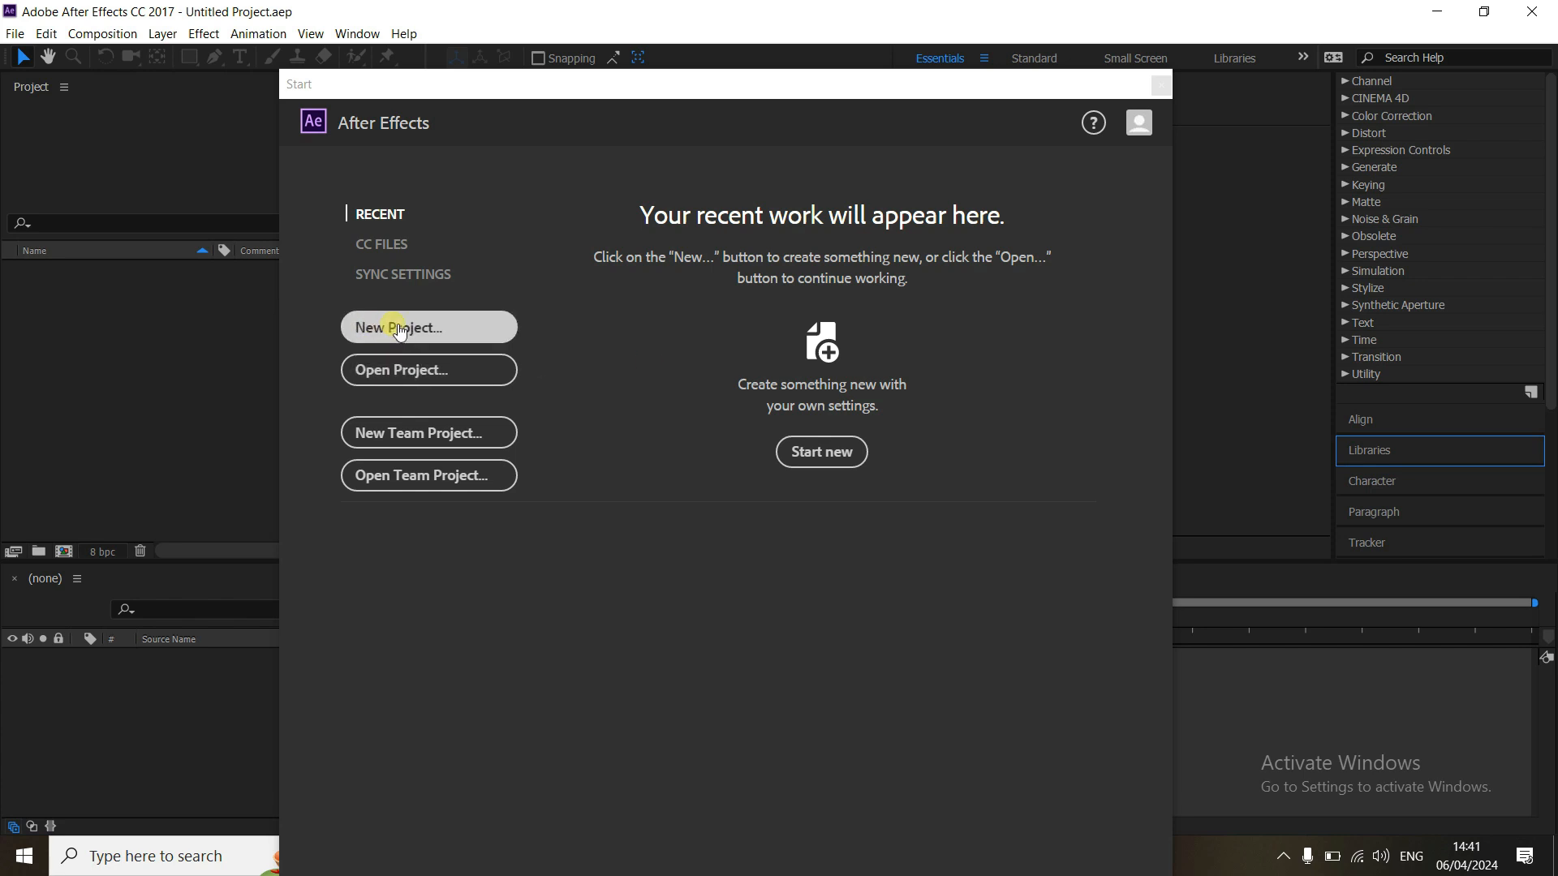
# - Create a new empty project
pyautogui.click(400, 331)
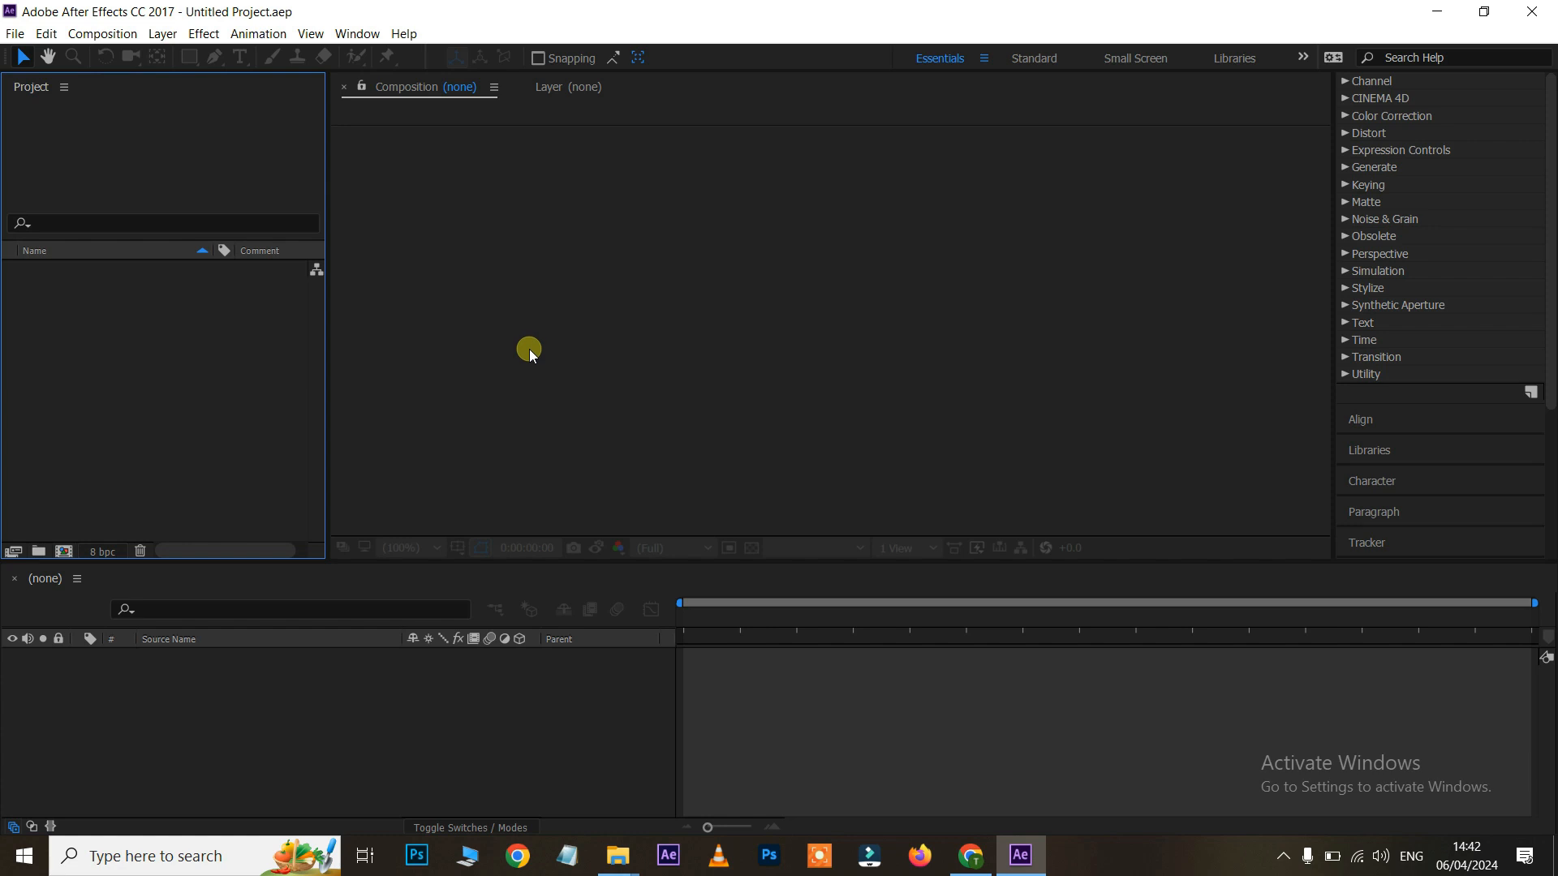
pyautogui.moveTo(40, 292); pyautogui.dragTo(260, 475)
pyautogui.doubleClick(157, 391)
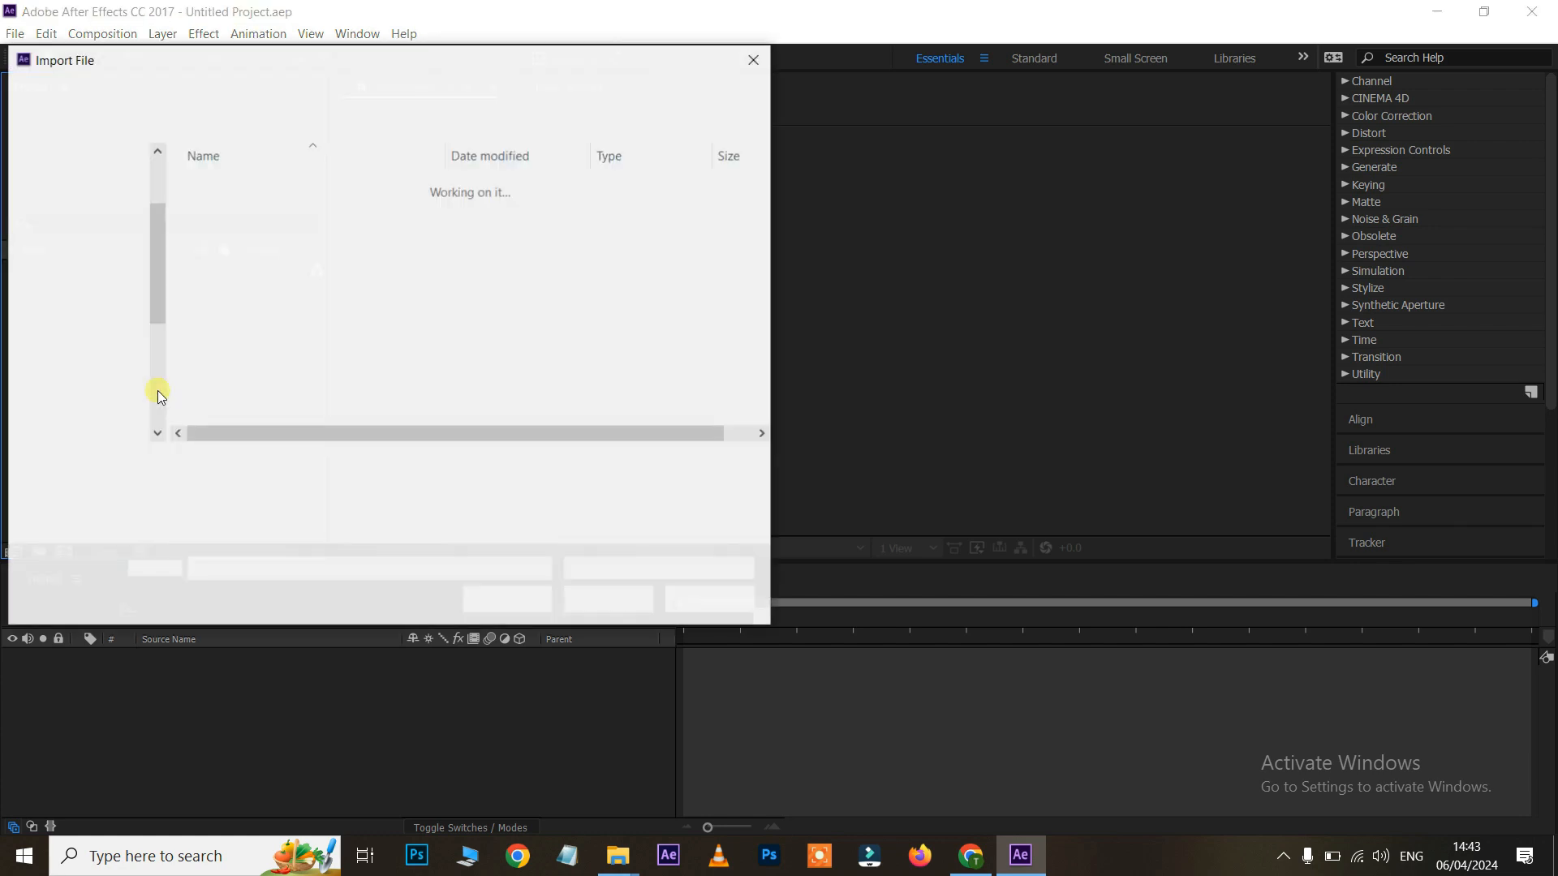
pyautogui.click(751, 61)
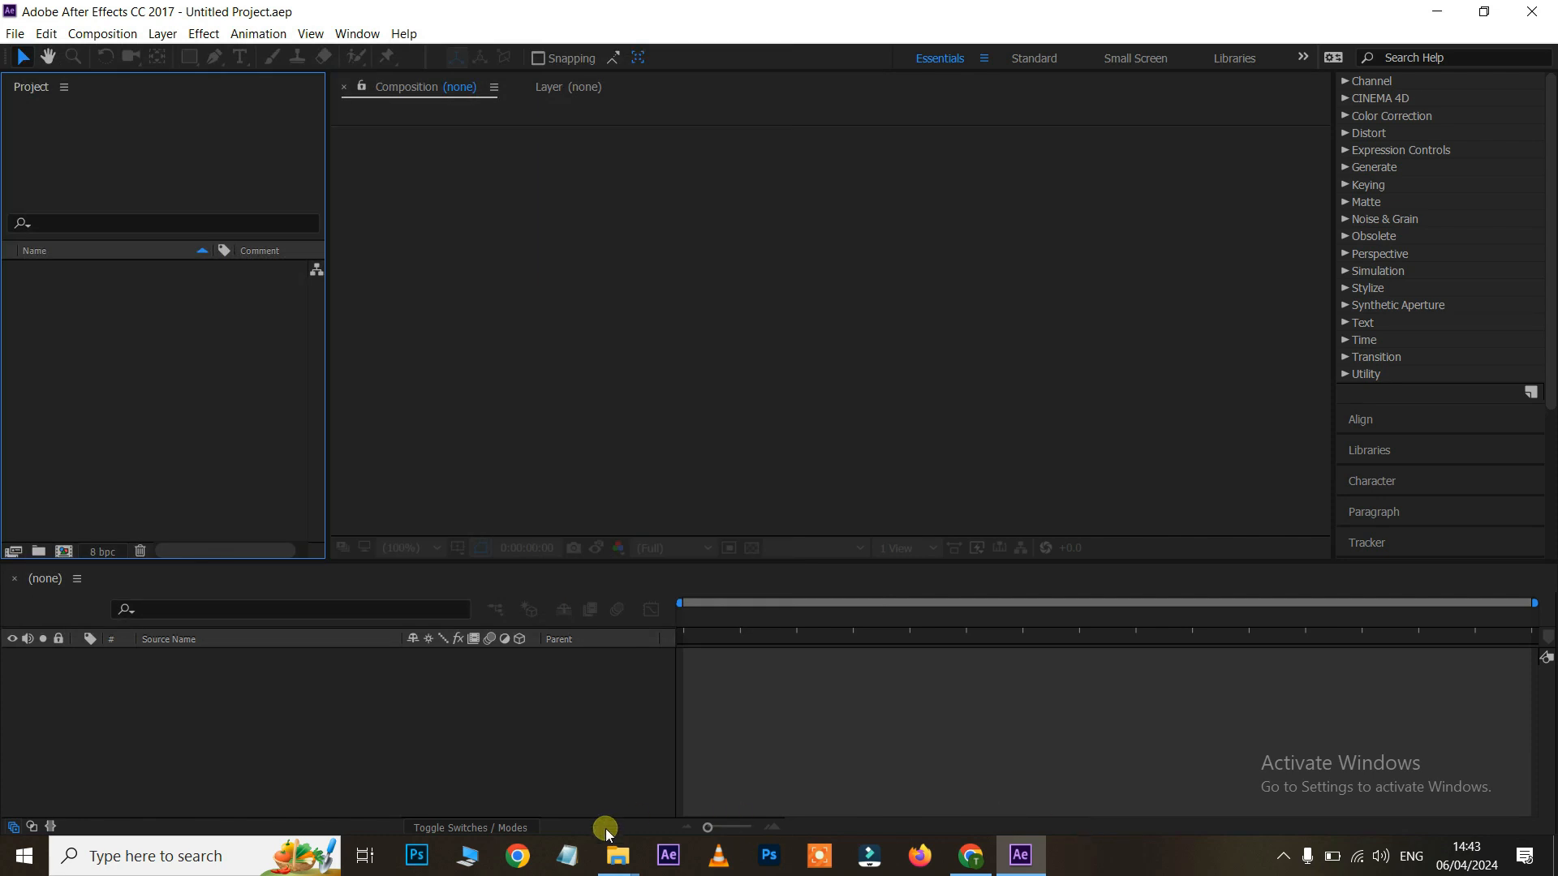
pyautogui.moveTo(618, 853)
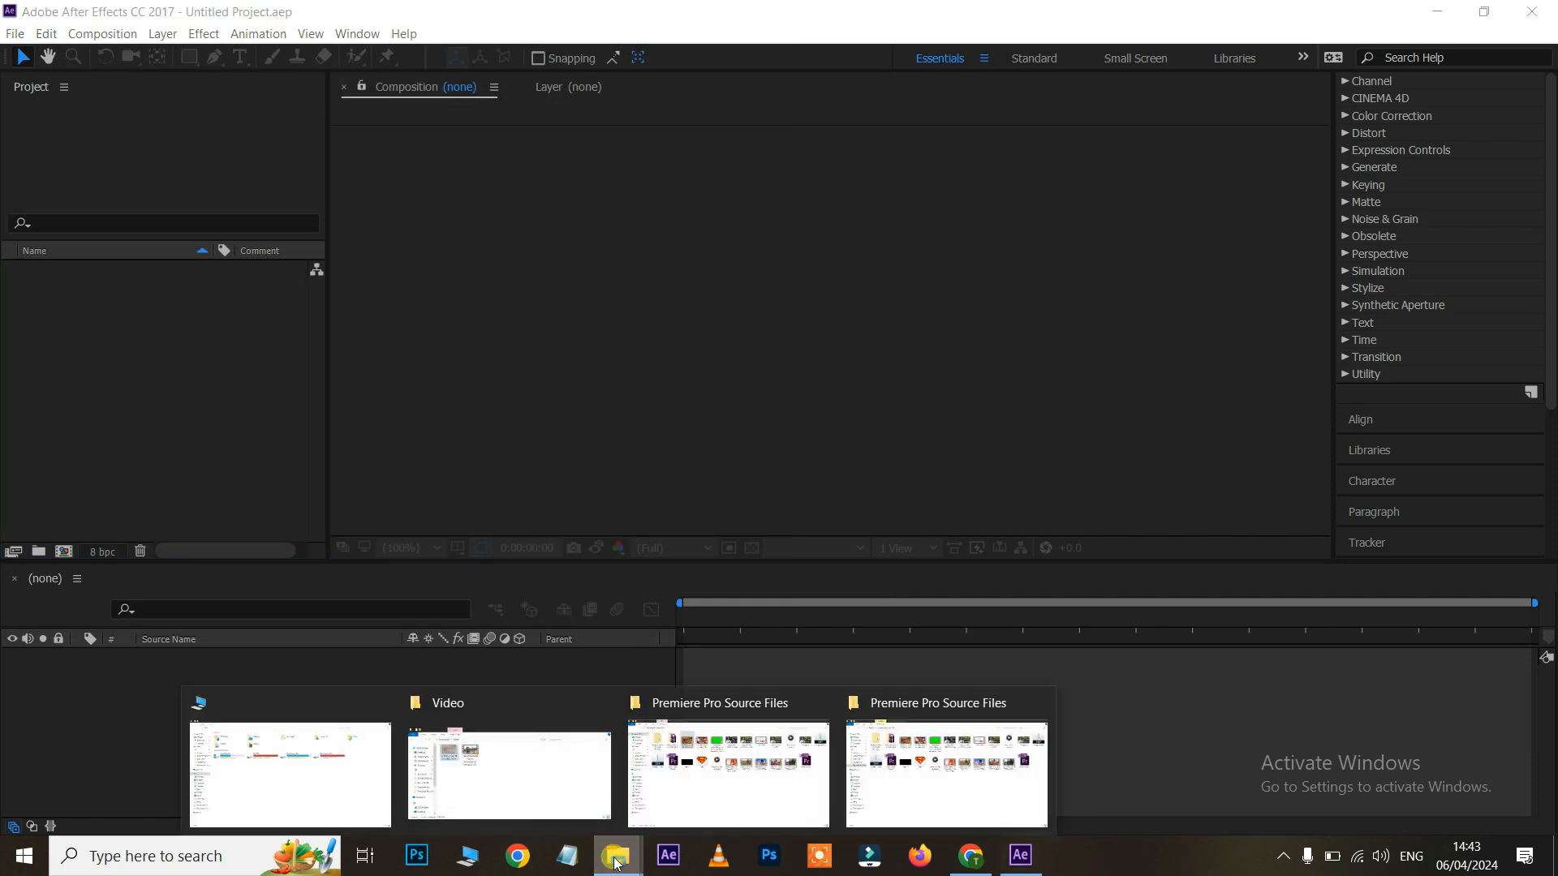
pyautogui.click(925, 794)
pyautogui.click(1260, 333)
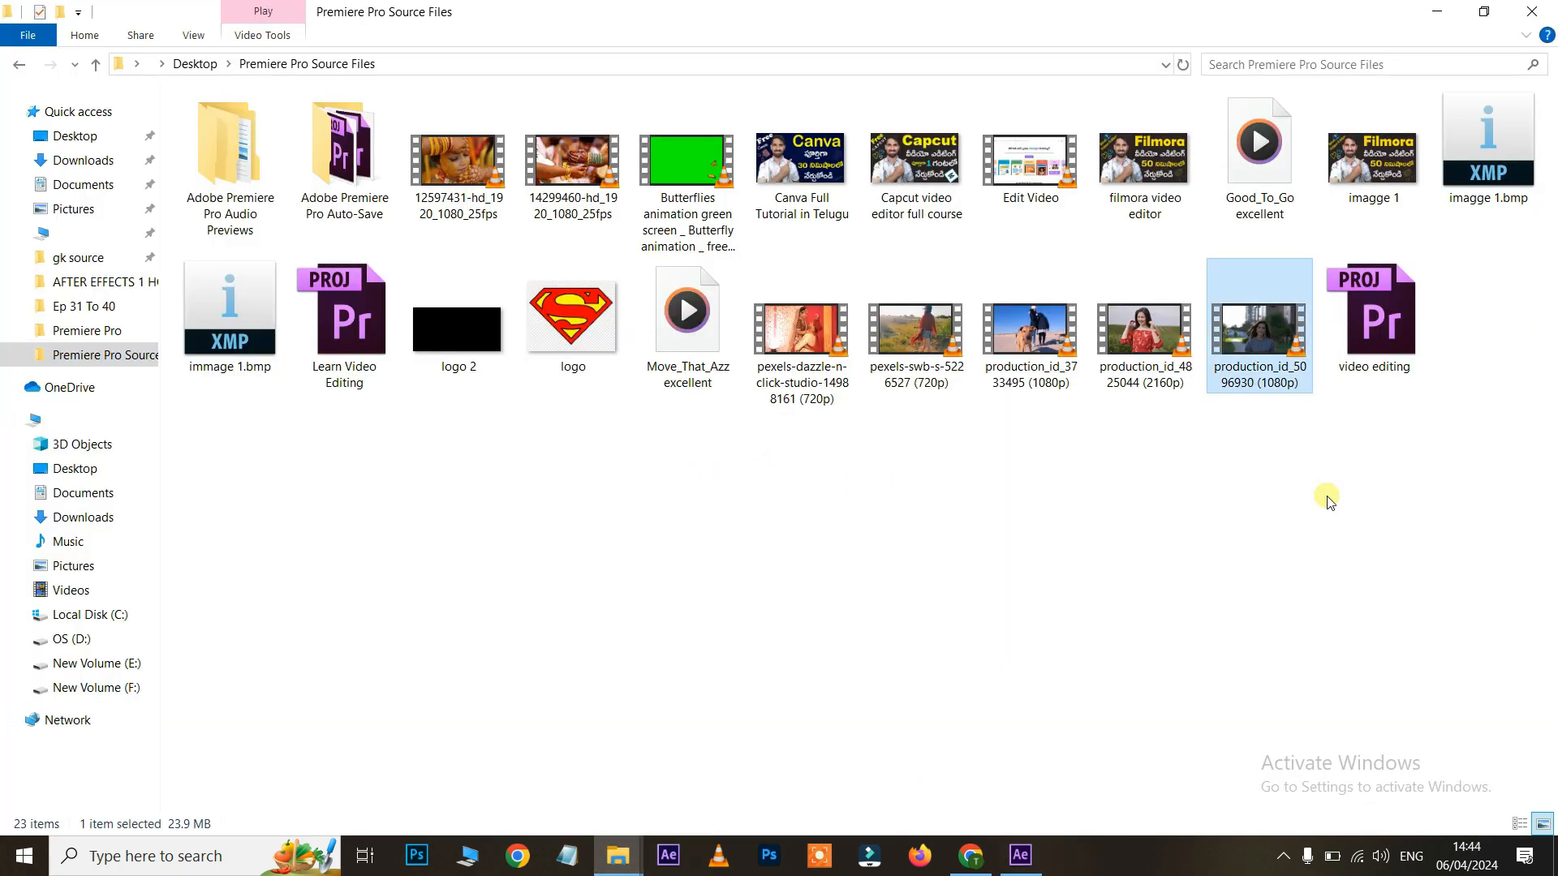
pyautogui.moveTo(1244, 355); pyautogui.dragTo(178, 386)
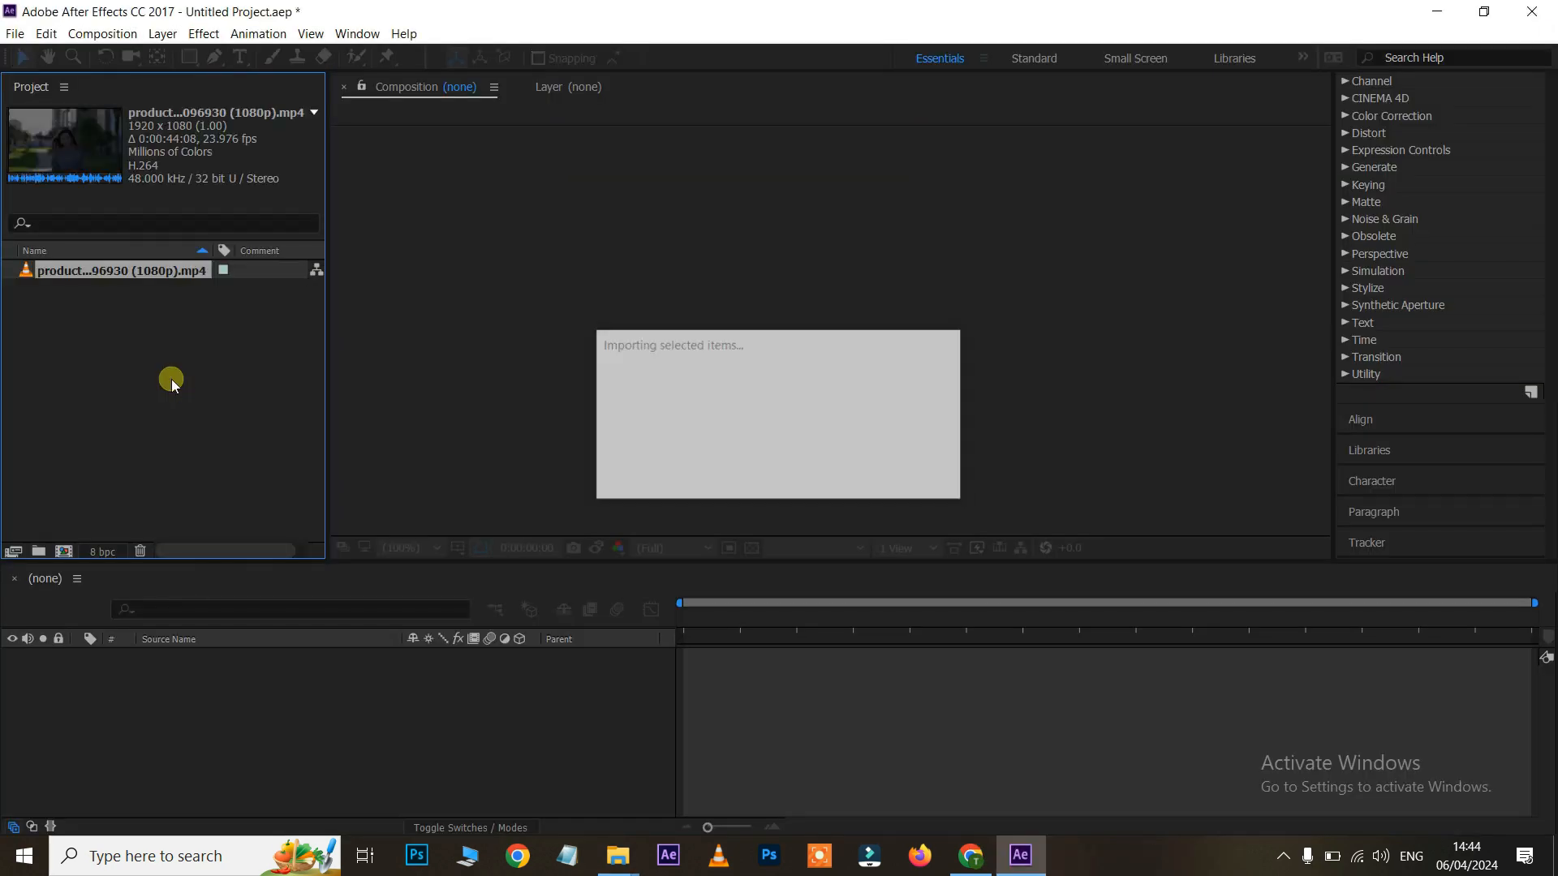
pyautogui.moveTo(97, 271); pyautogui.dragTo(193, 722)
# - Scrub through the composition around 13 to 18 seconds to preview the footage
pyautogui.moveTo(690, 618); pyautogui.dragTo(932, 637)
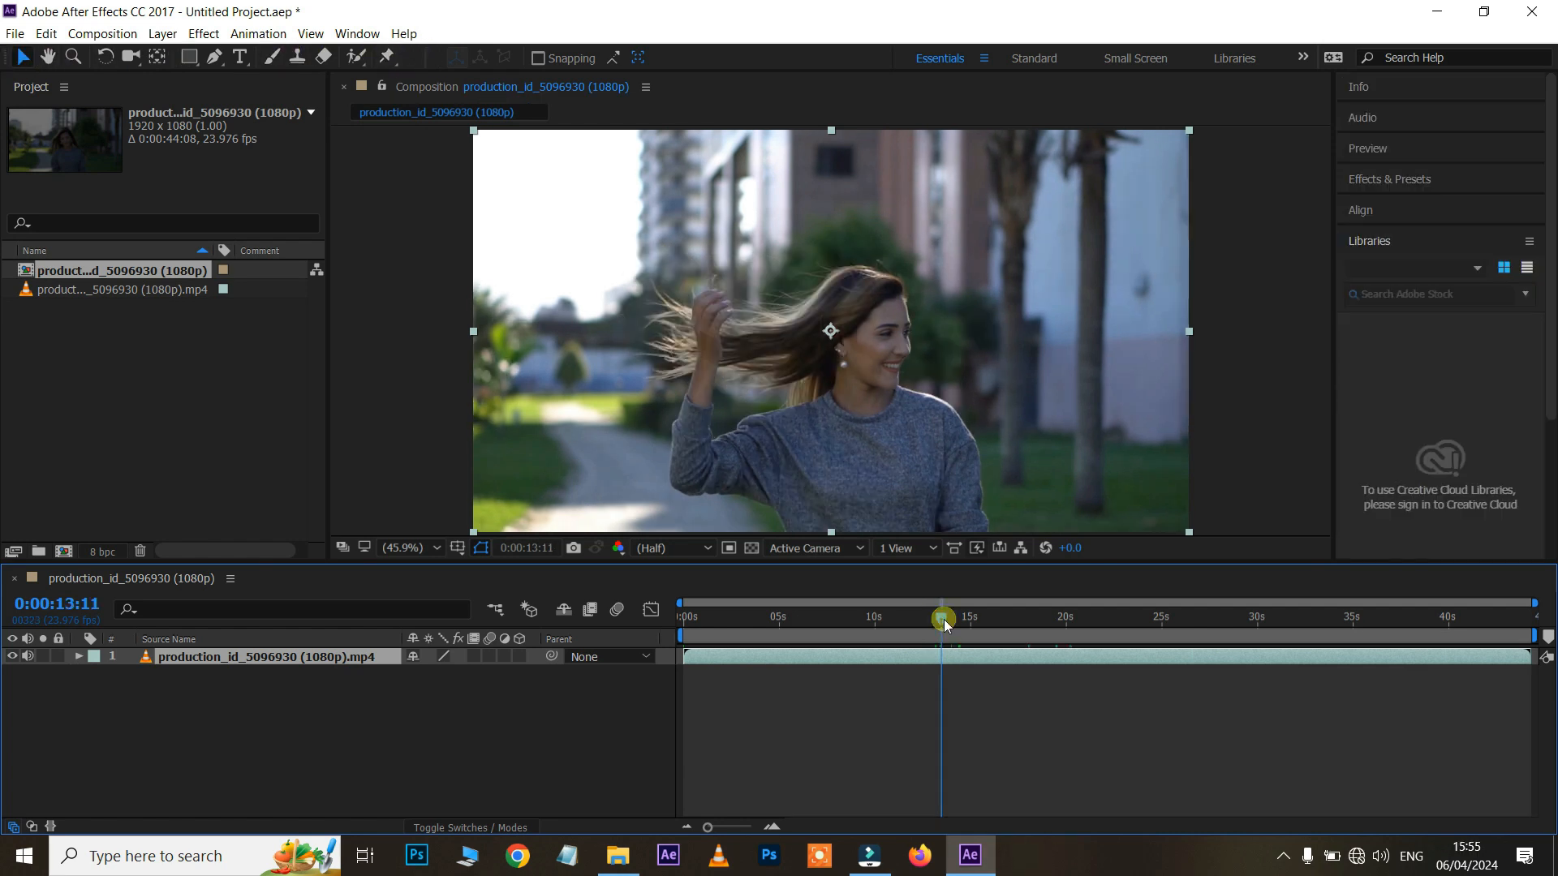
pyautogui.moveTo(943, 620); pyautogui.dragTo(1030, 625)
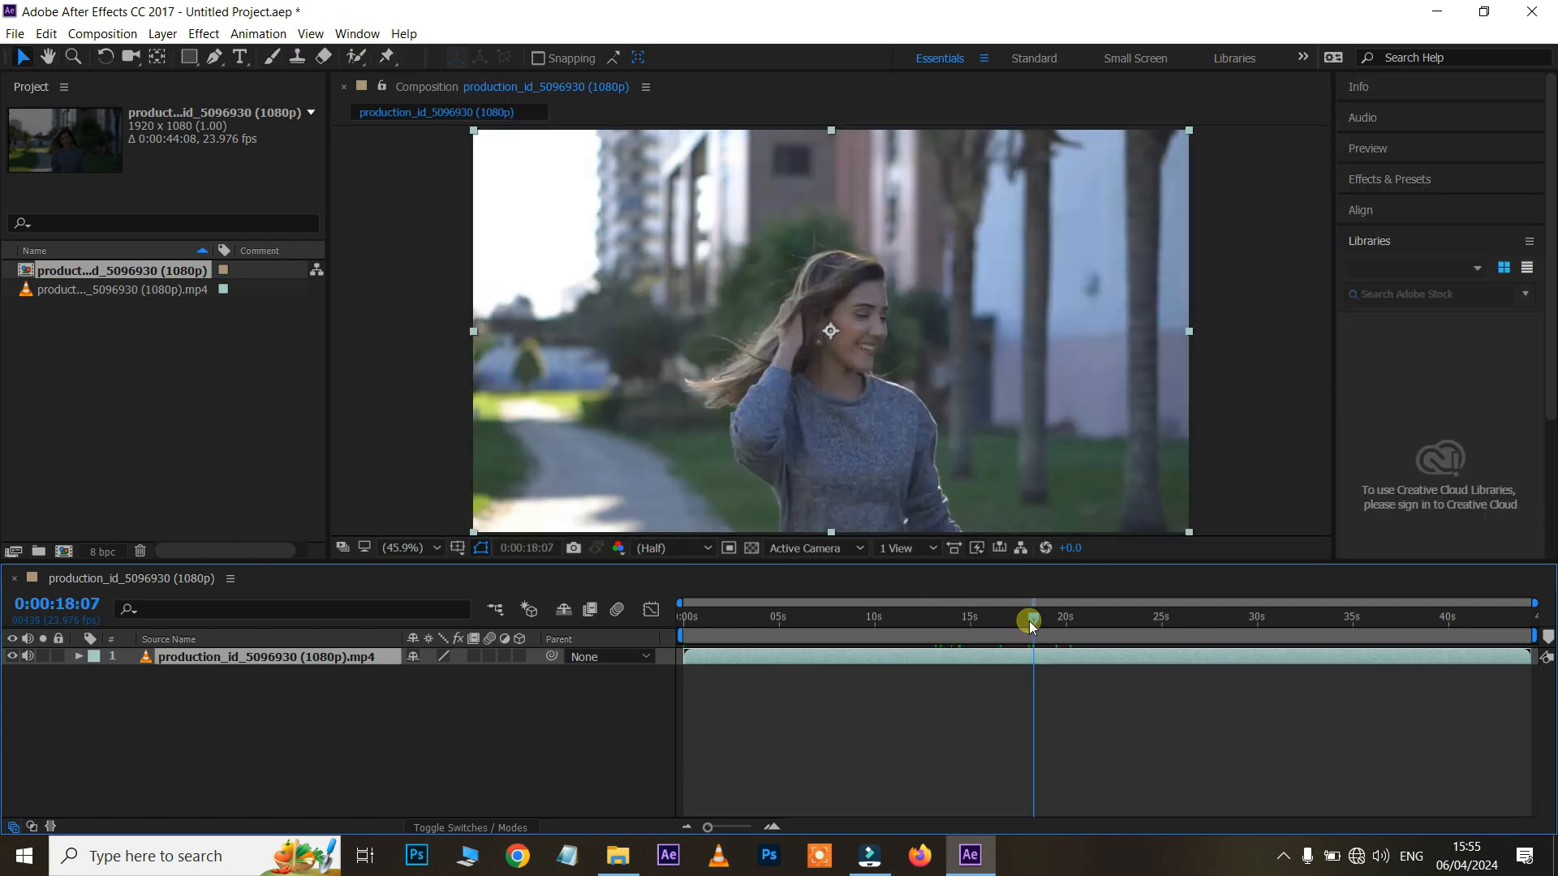
pyautogui.moveTo(739, 243); pyautogui.dragTo(741, 240)
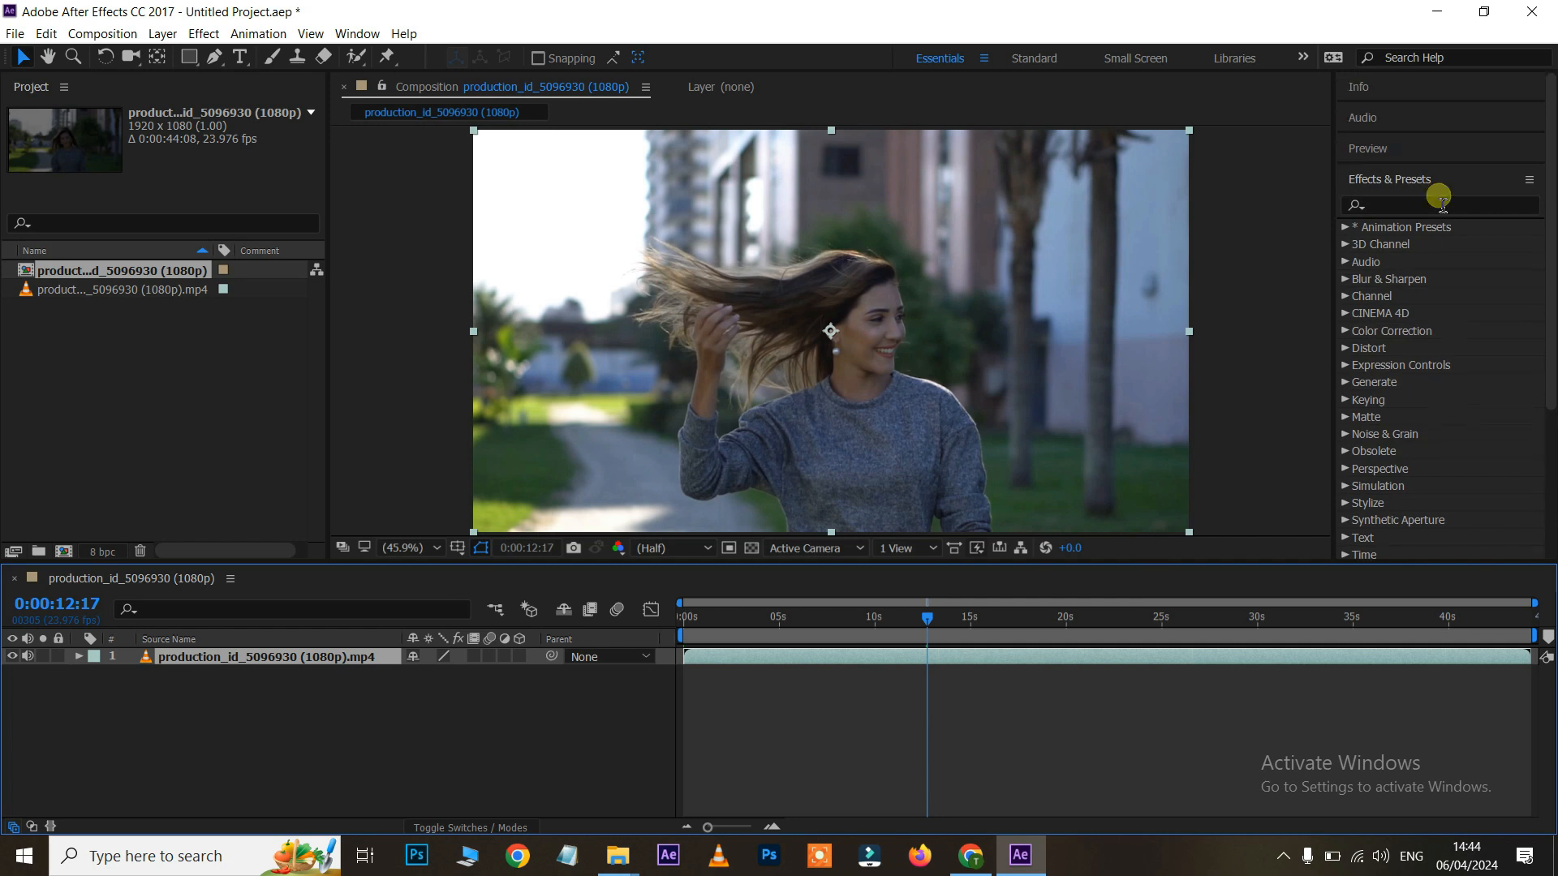
# - Examine the available categories in Effects & Presets
pyautogui.click(1393, 180)
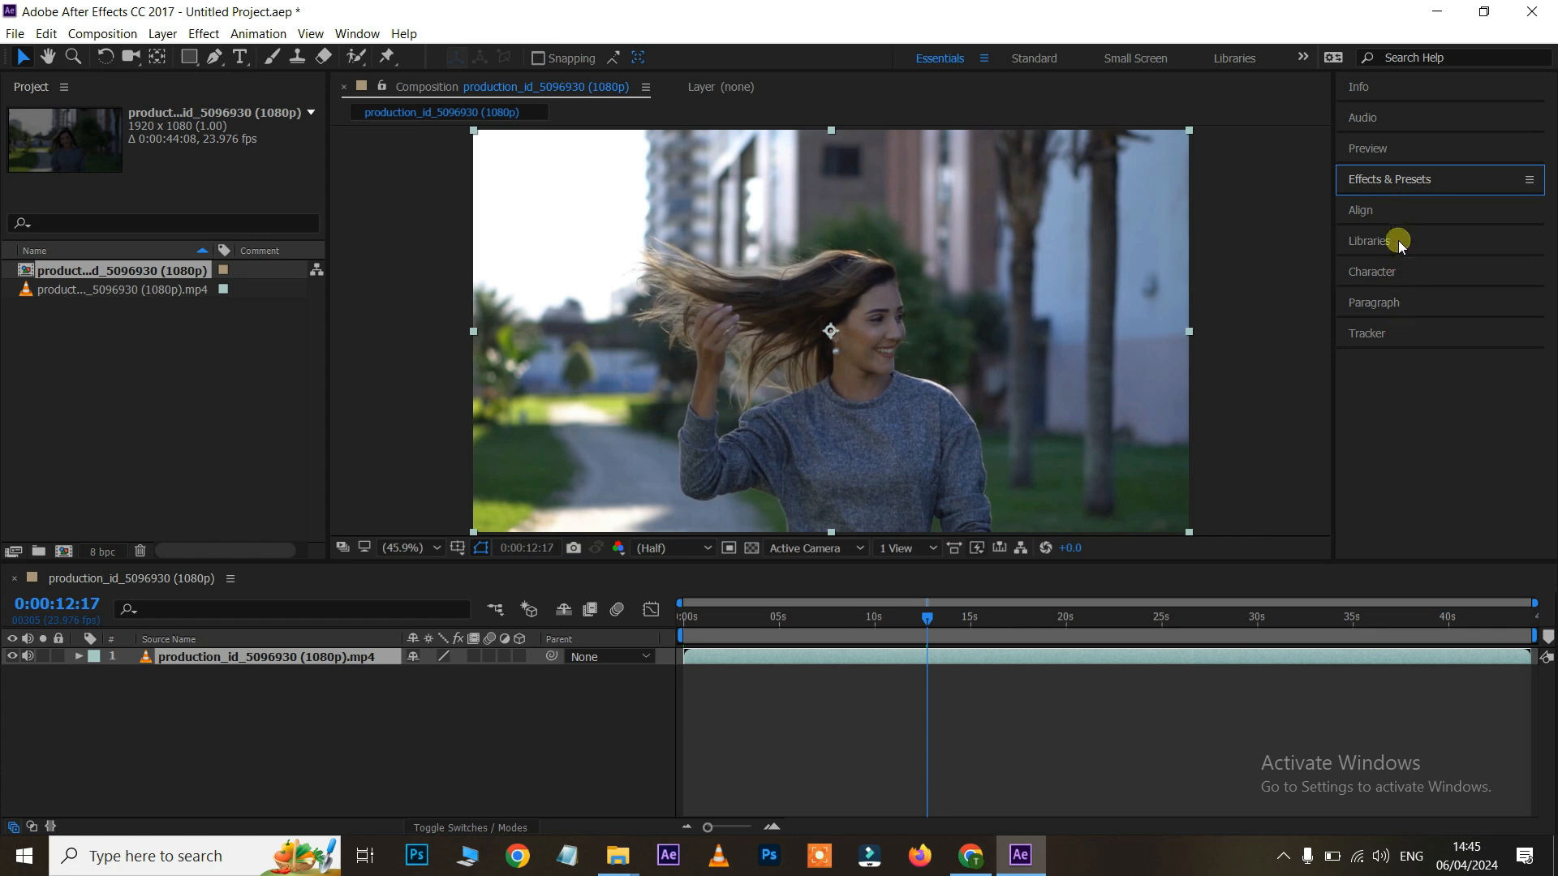
pyautogui.click(1396, 185)
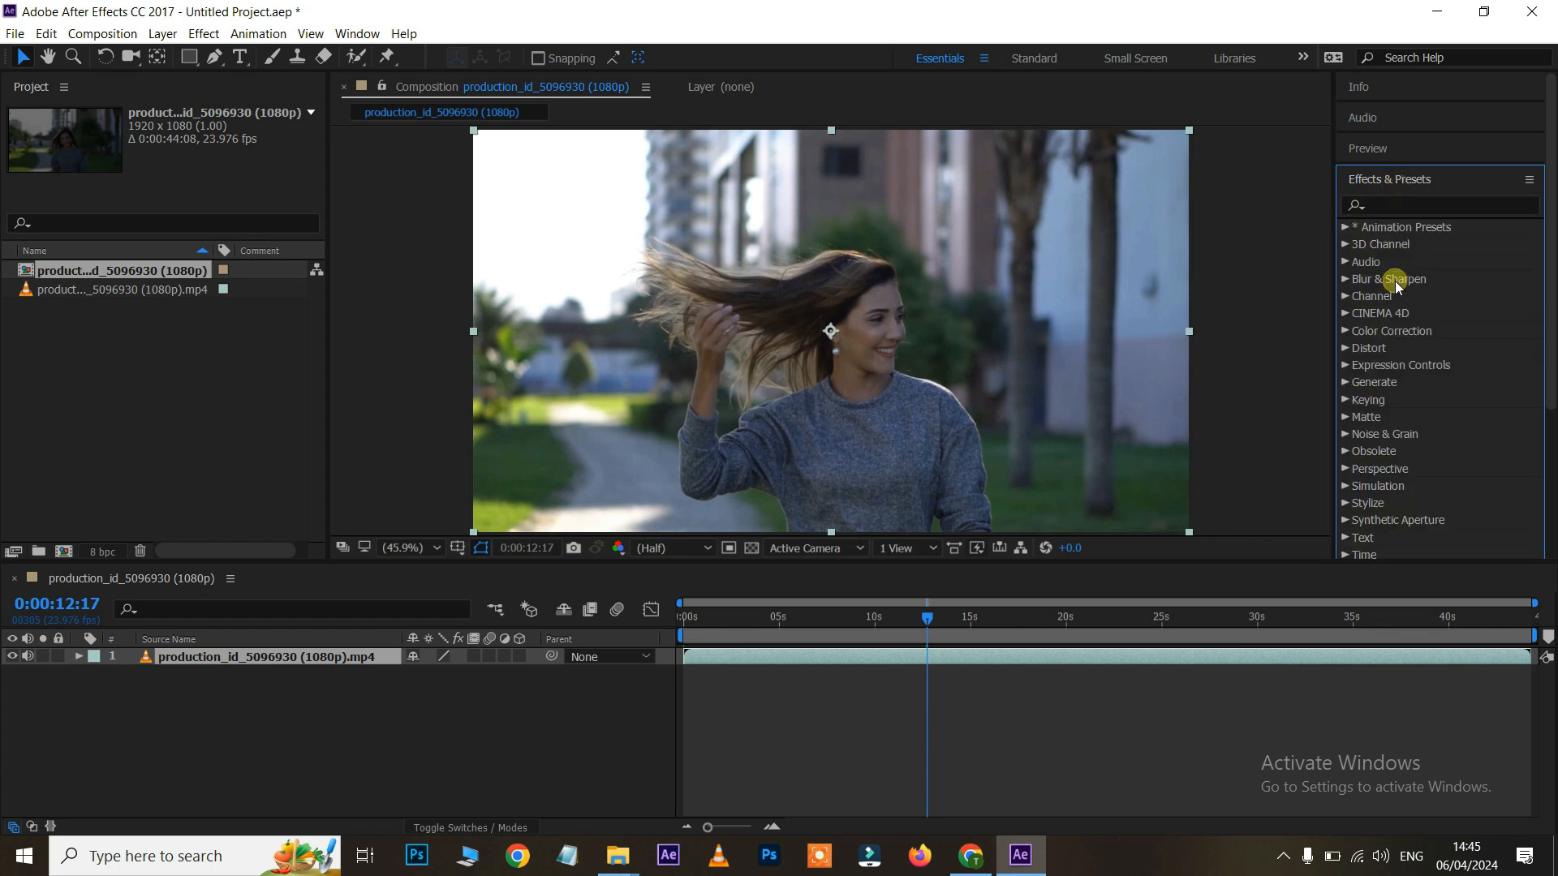
pyautogui.scroll(-2, 1395, 280)
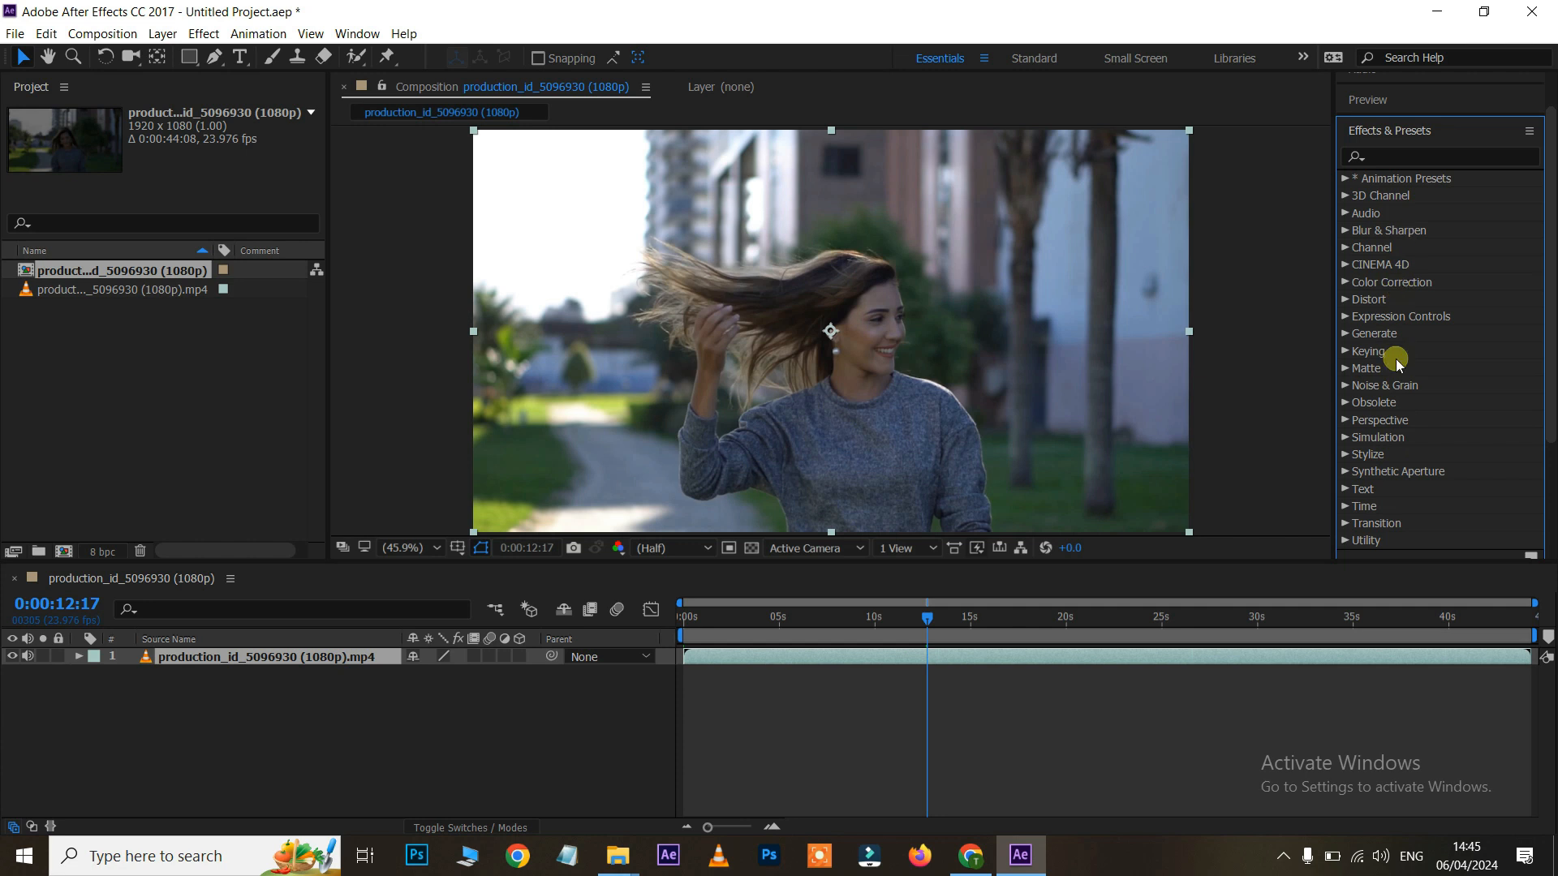
pyautogui.click(1284, 300)
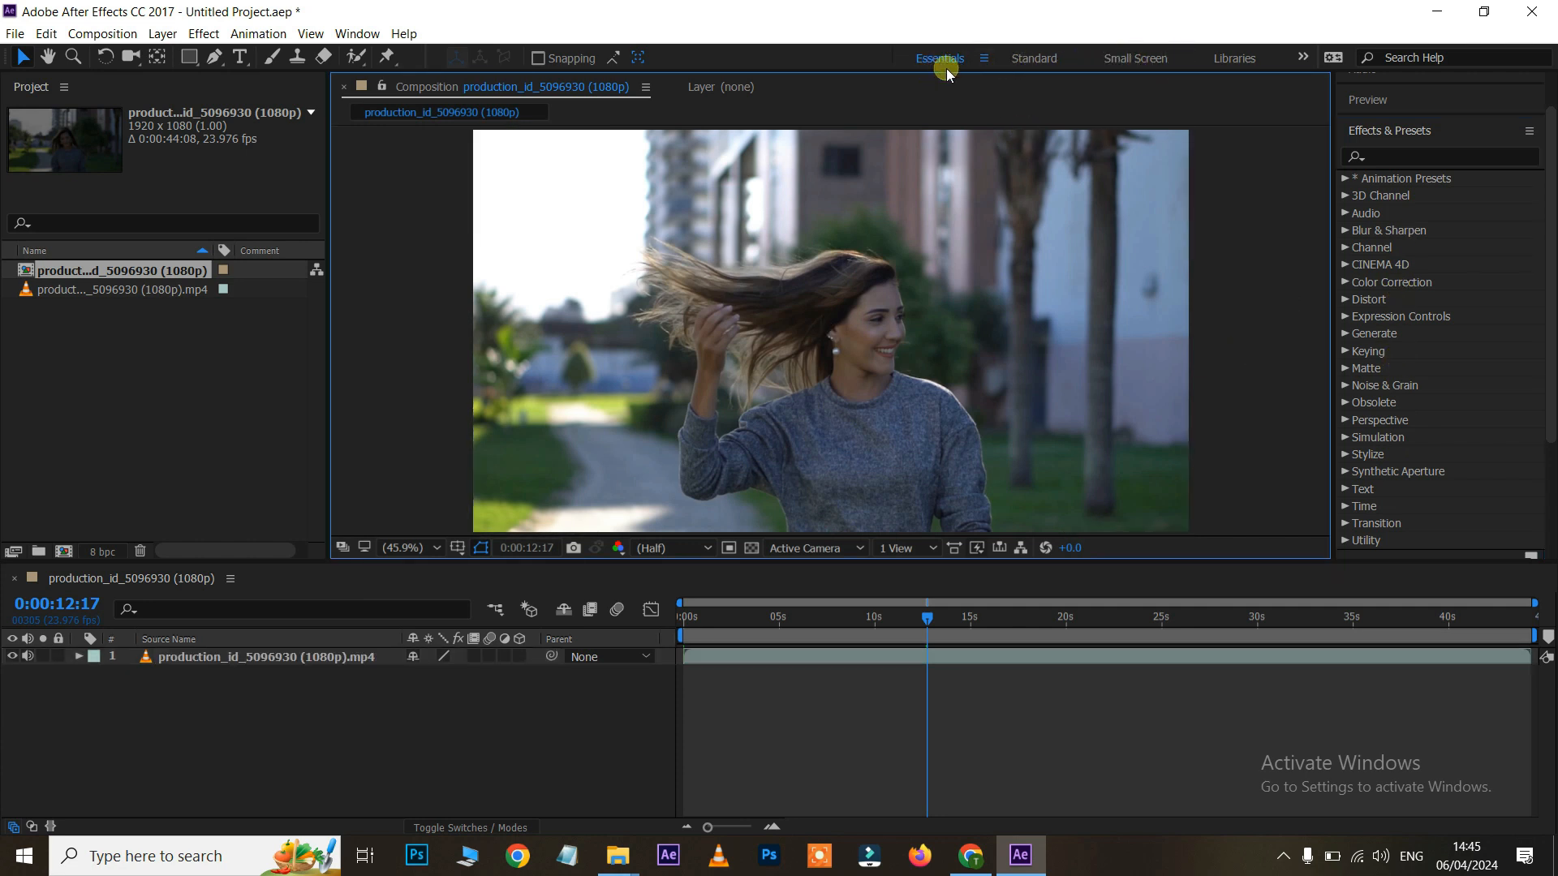
# - Switch to the Text workspace and examine its Character and Paragraph settings
pyautogui.click(1303, 58)
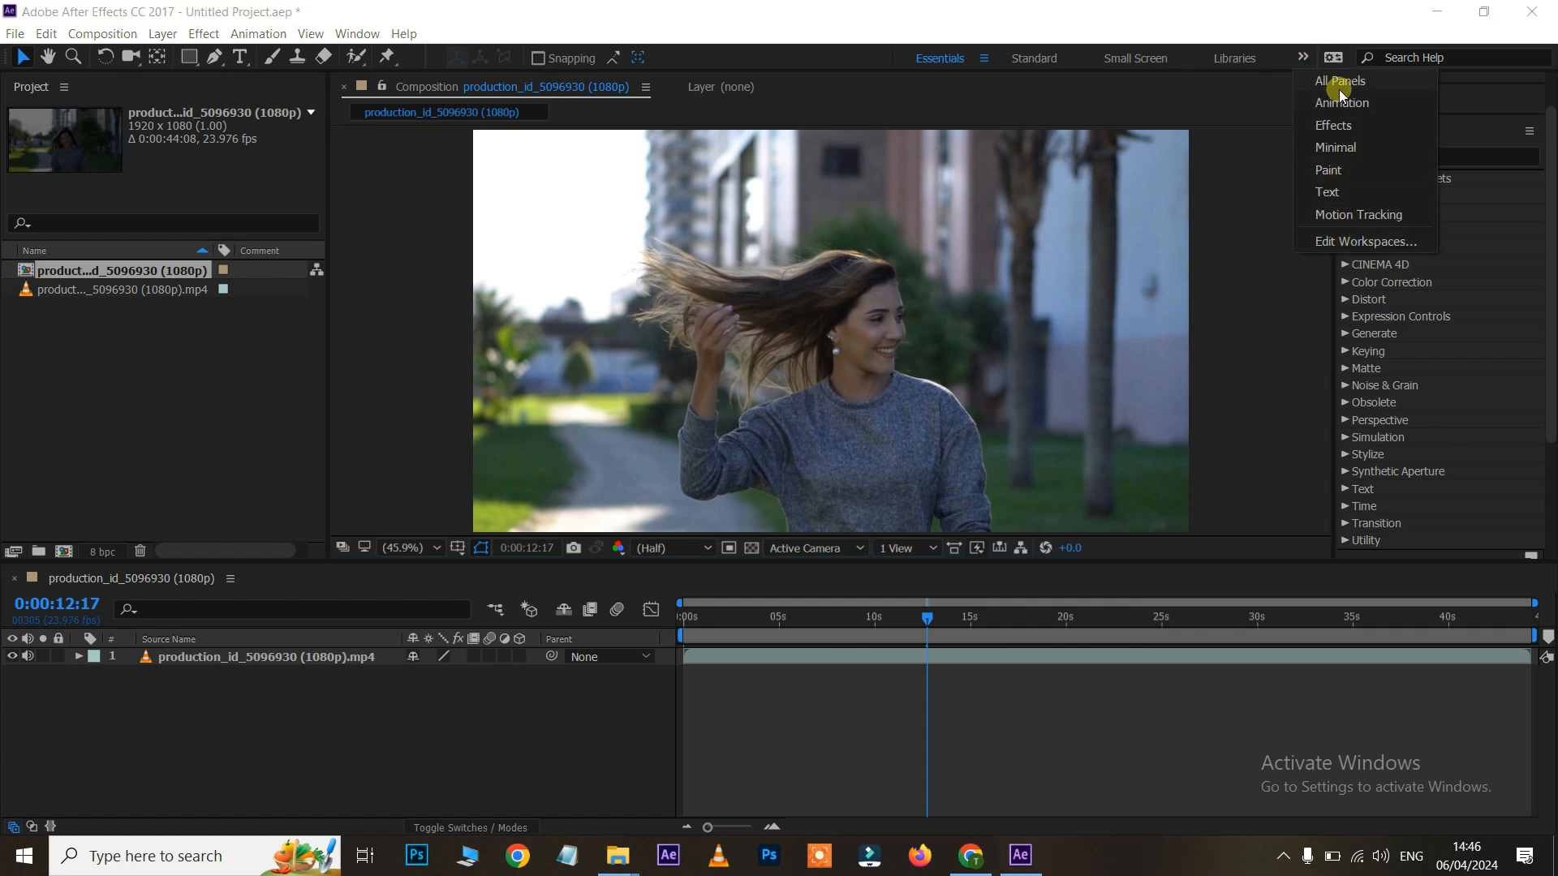
pyautogui.click(1330, 191)
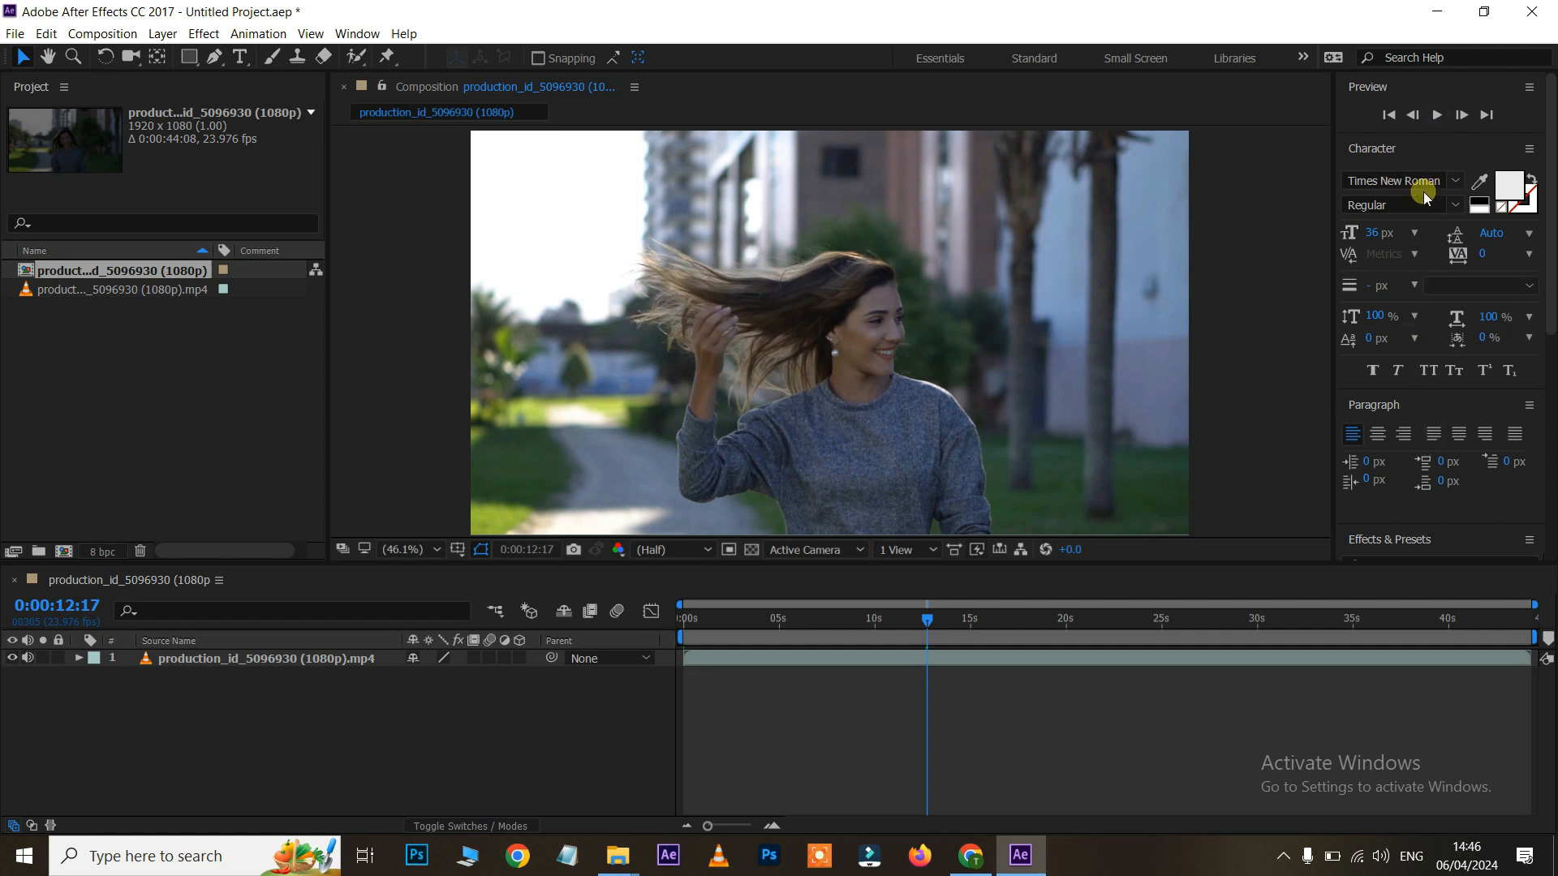
pyautogui.scroll(-2, 1430, 221)
pyautogui.scroll(2, 1430, 220)
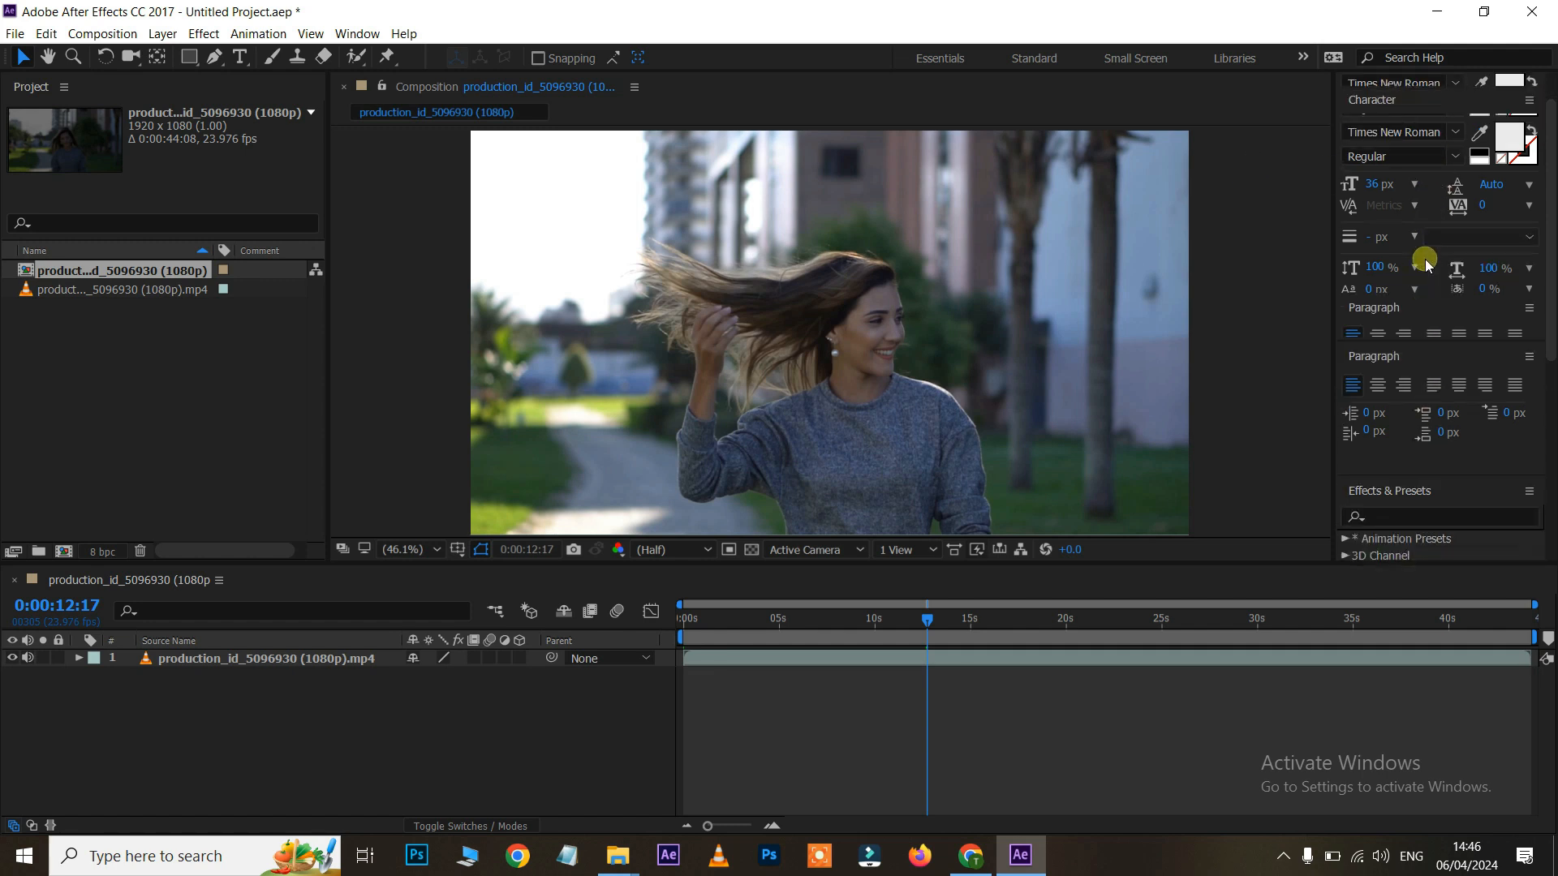
# - Try the Effects workspace and return to the Essentials workspace
pyautogui.click(1303, 58)
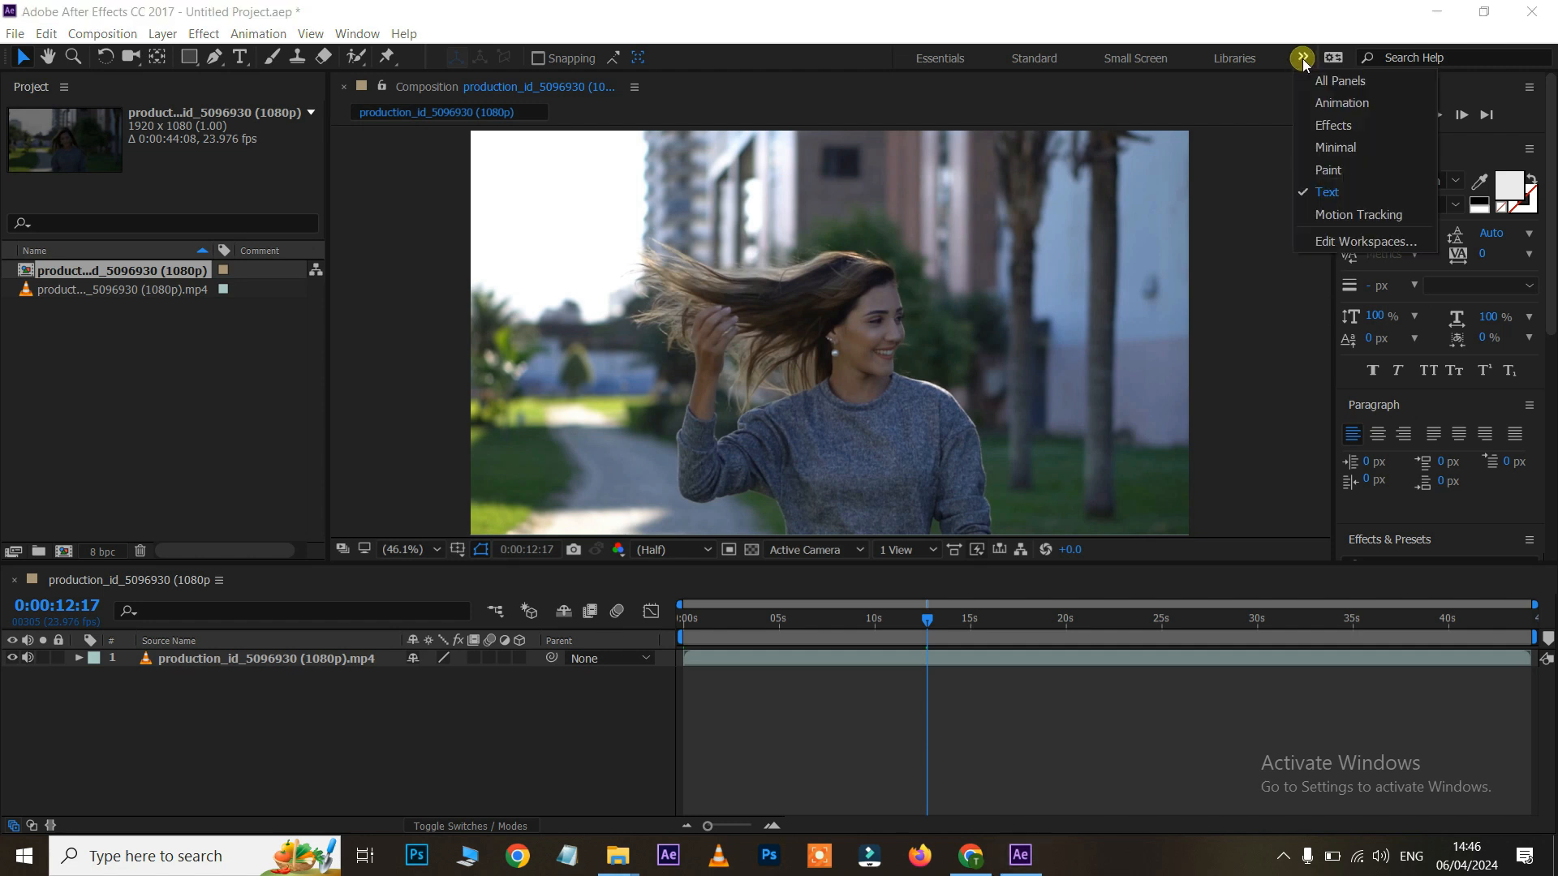
pyautogui.click(1337, 147)
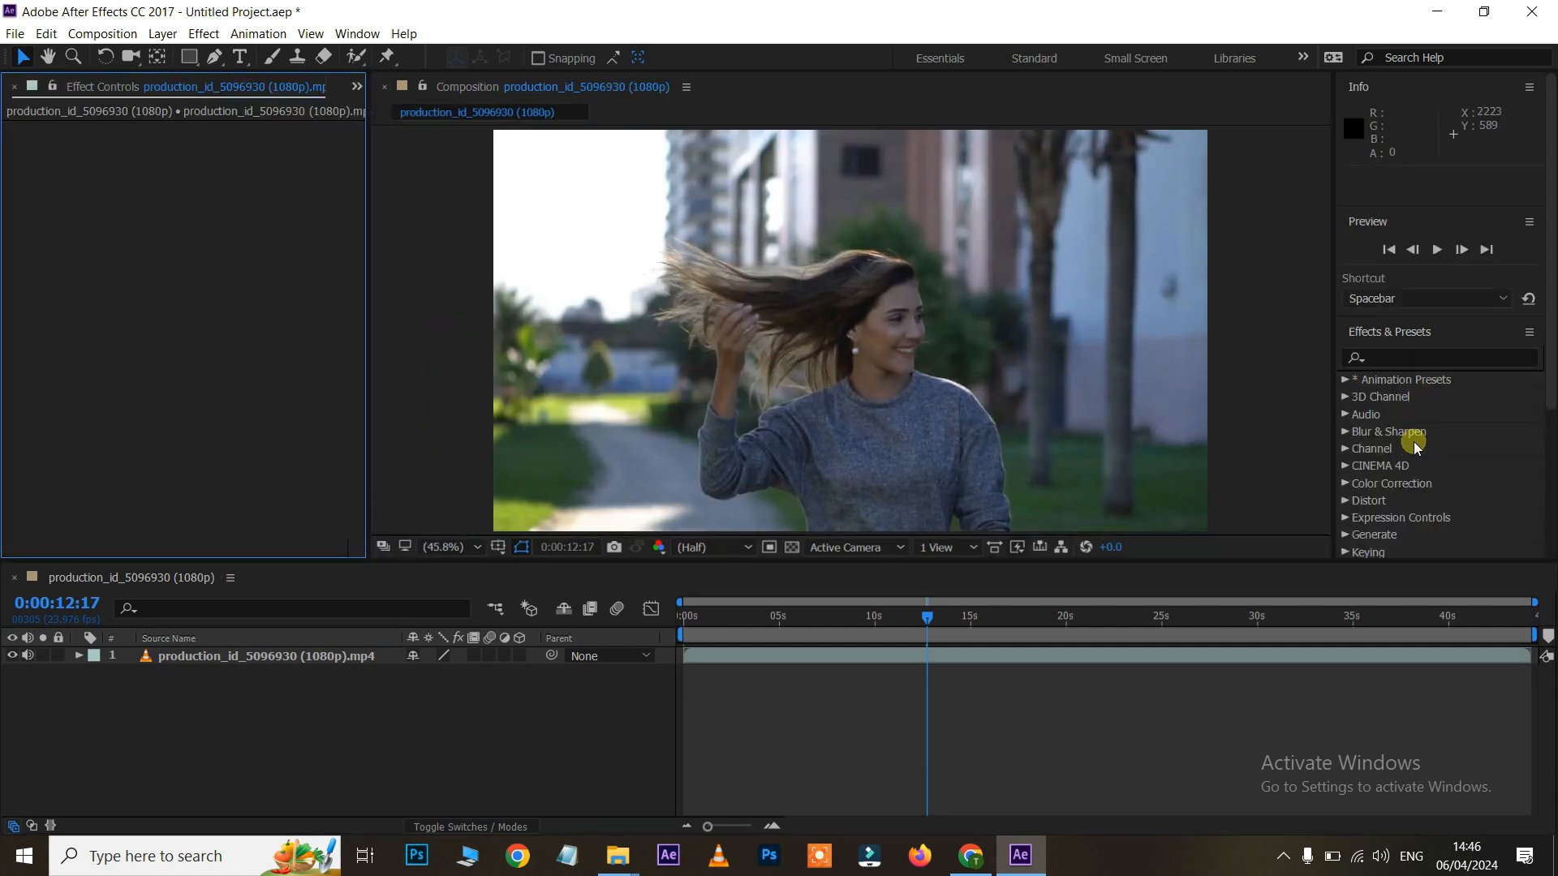
pyautogui.click(951, 60)
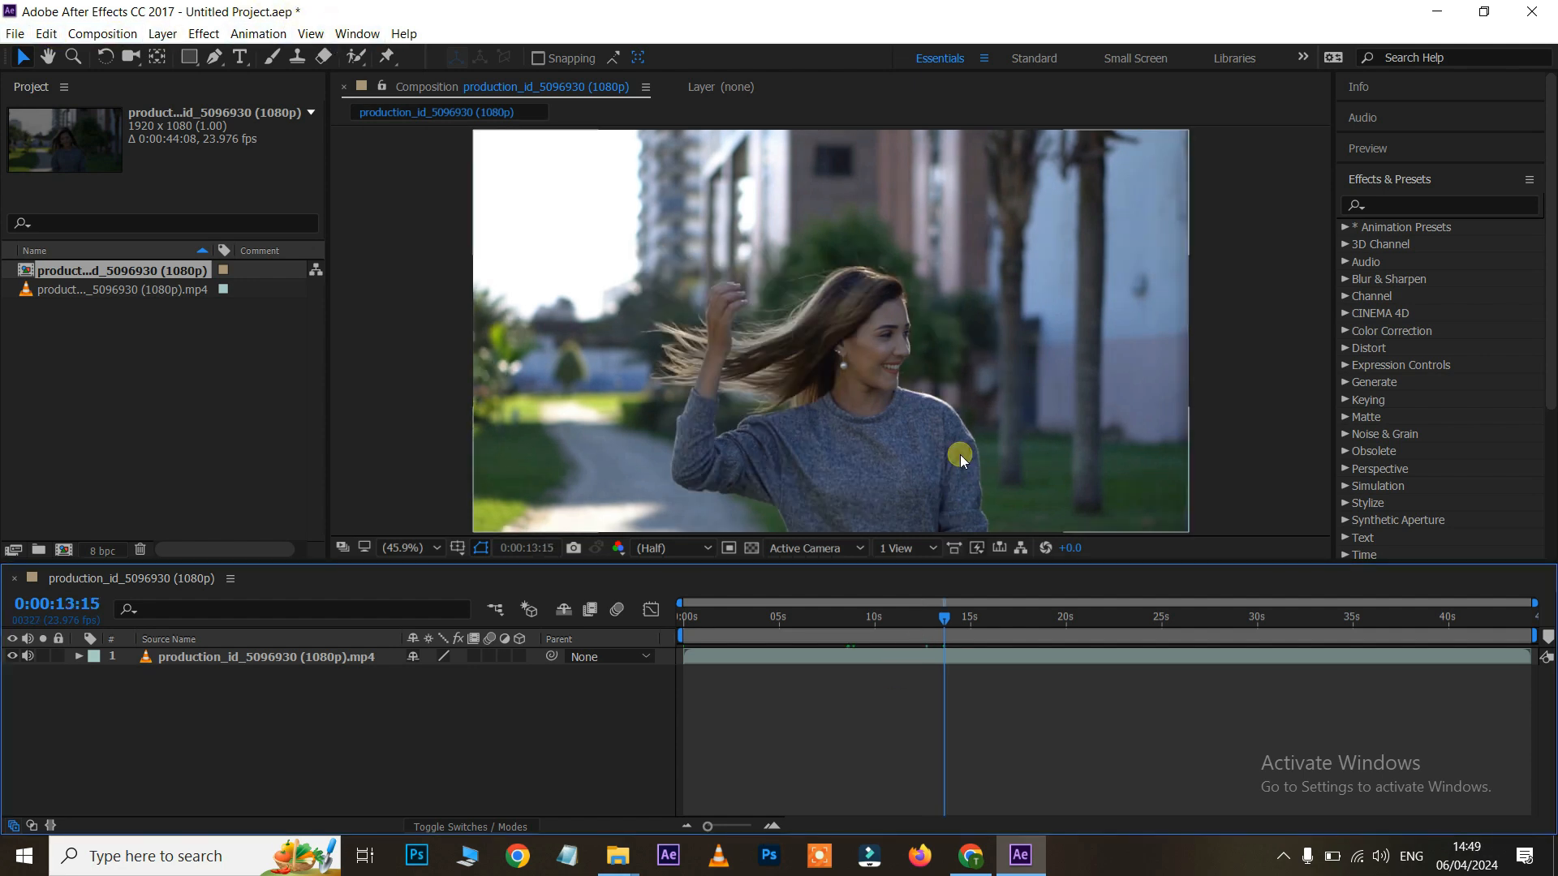
# - Enable Scale and Position keyframing on the video layer at 0:00:03:02 through its Transform properties
pyautogui.click(829, 657)
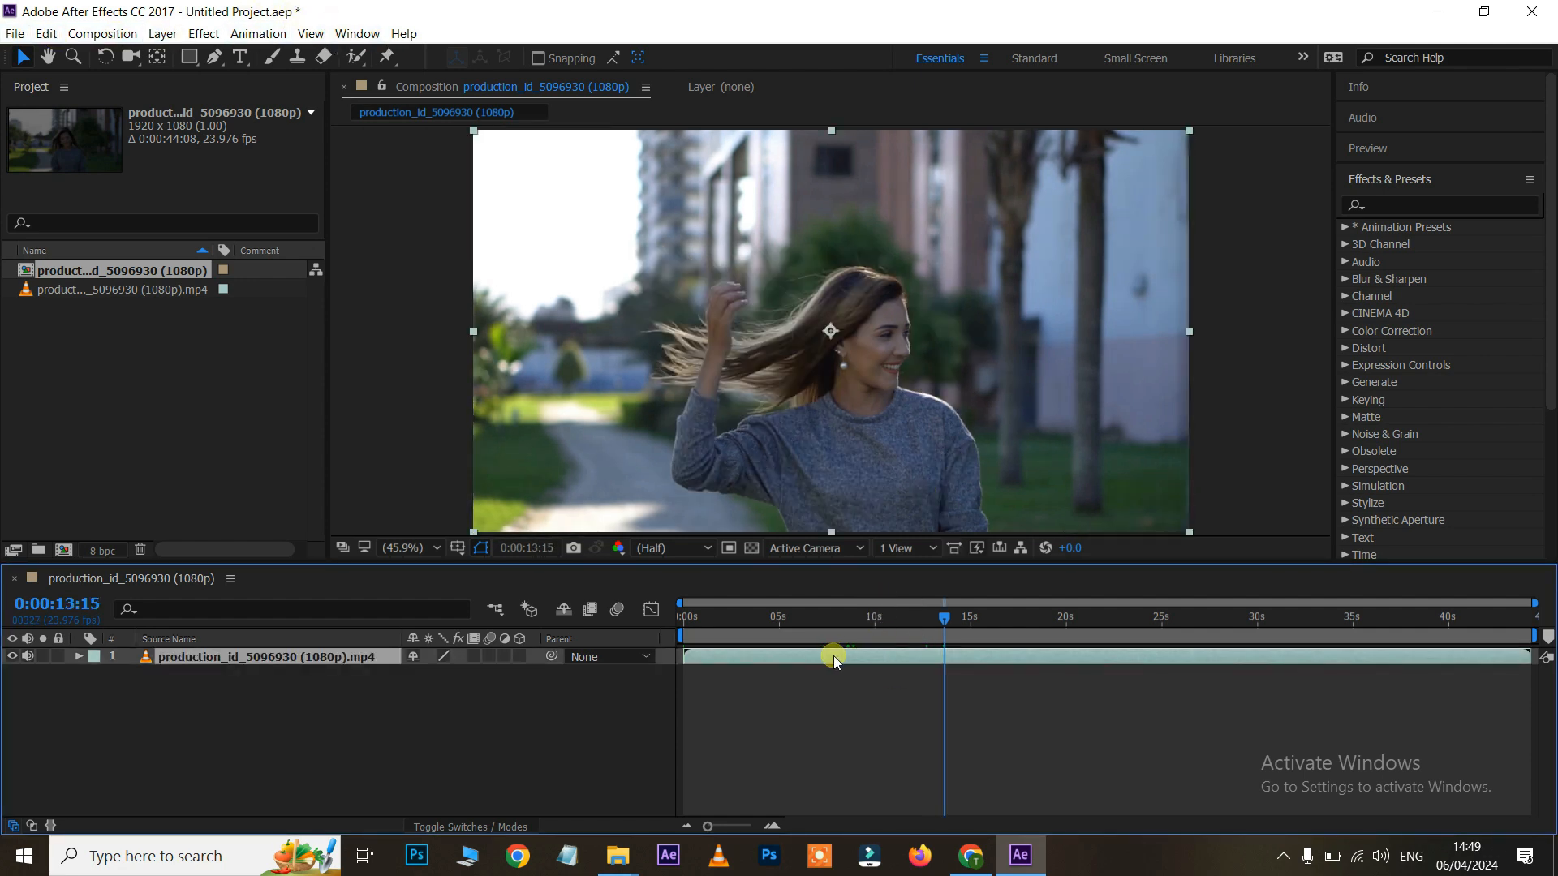
pyautogui.click(77, 656)
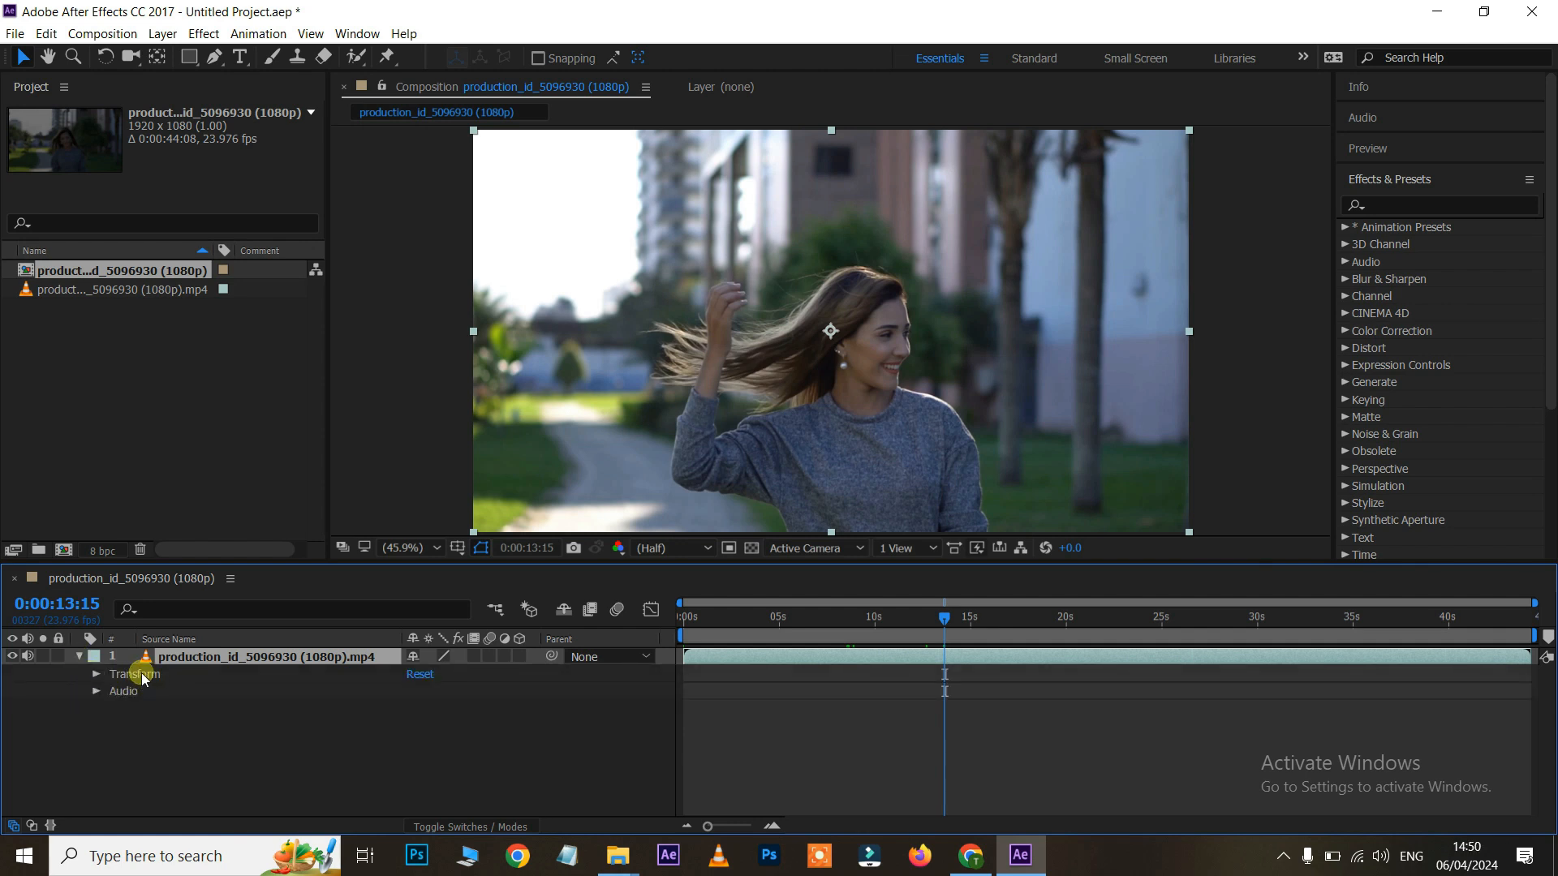
pyautogui.click(95, 675)
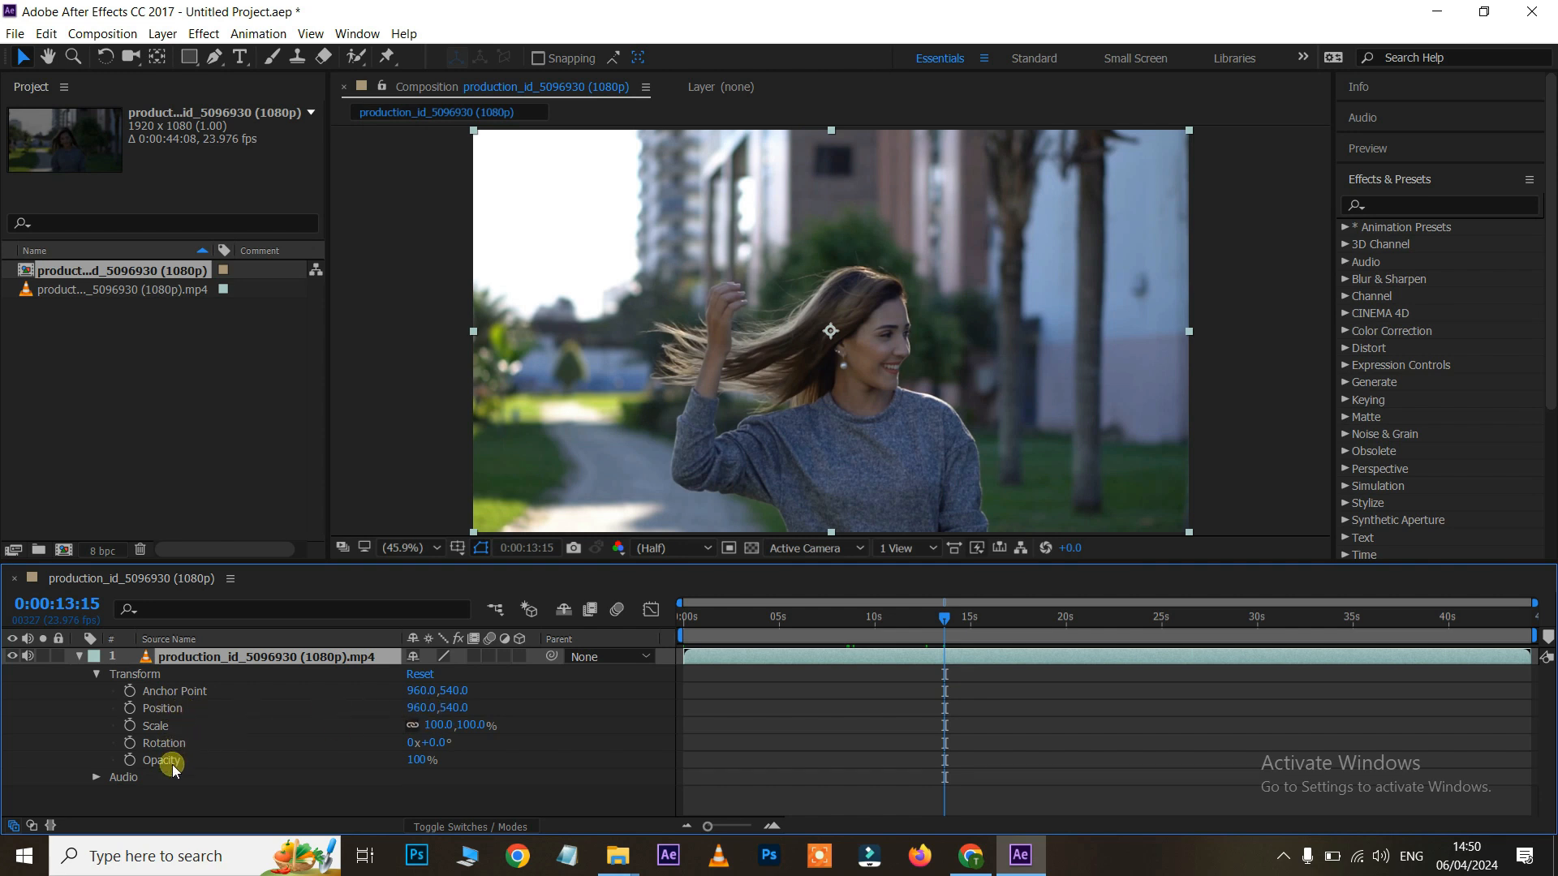
pyautogui.moveTo(786, 658); pyautogui.dragTo(747, 627)
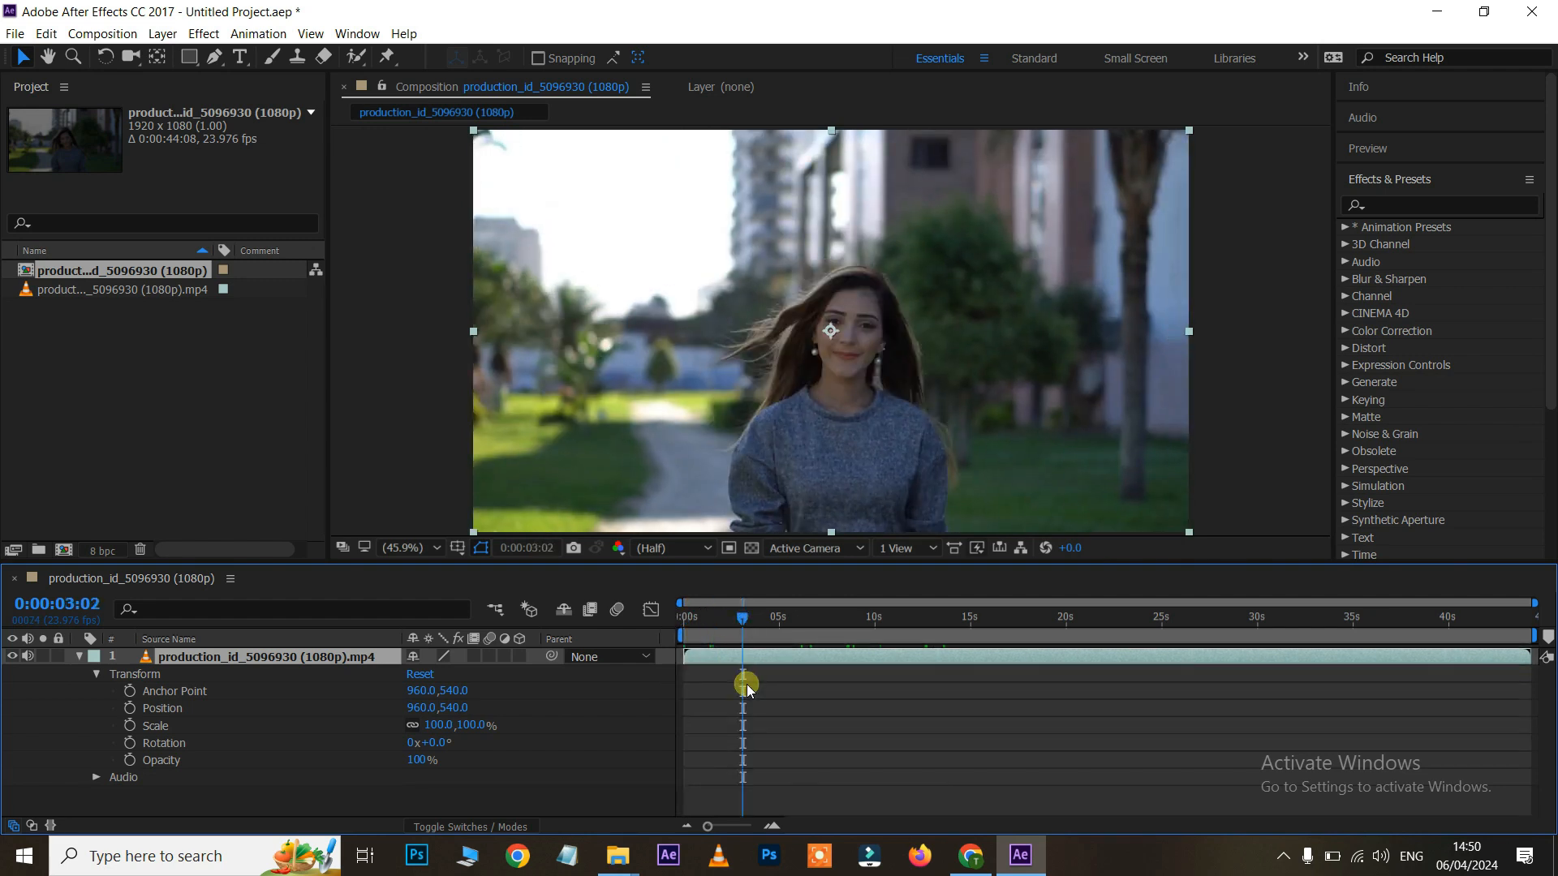
pyautogui.click(130, 727)
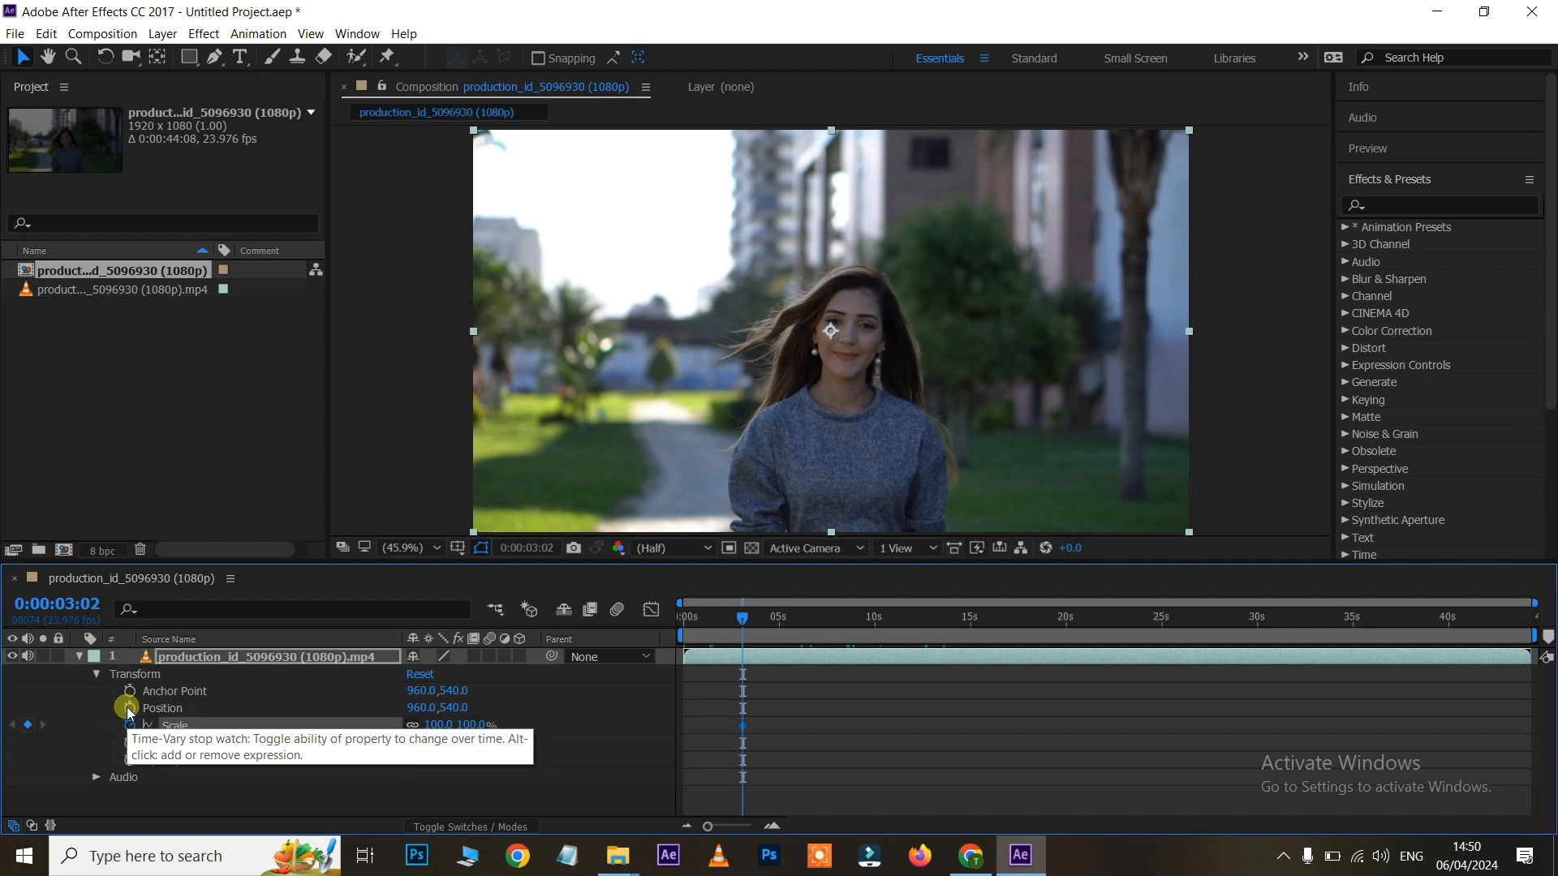
pyautogui.click(128, 708)
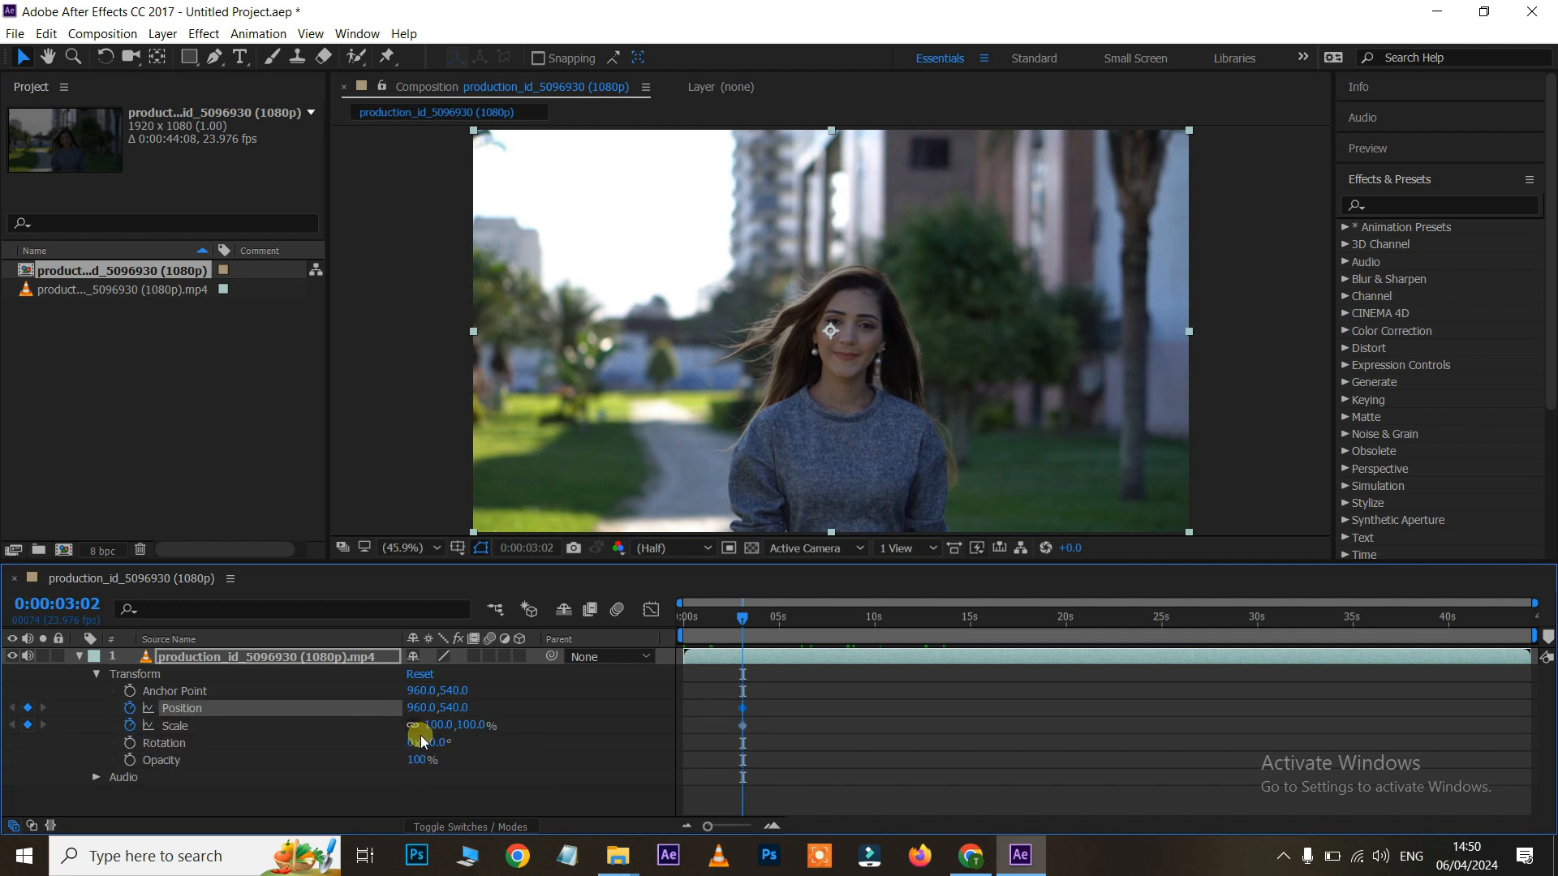
# - At 0:00:03:02, scale the video layer to 169% and reposition it to about 923, 340 to frame the woman
pyautogui.moveTo(436, 737); pyautogui.dragTo(509, 731)
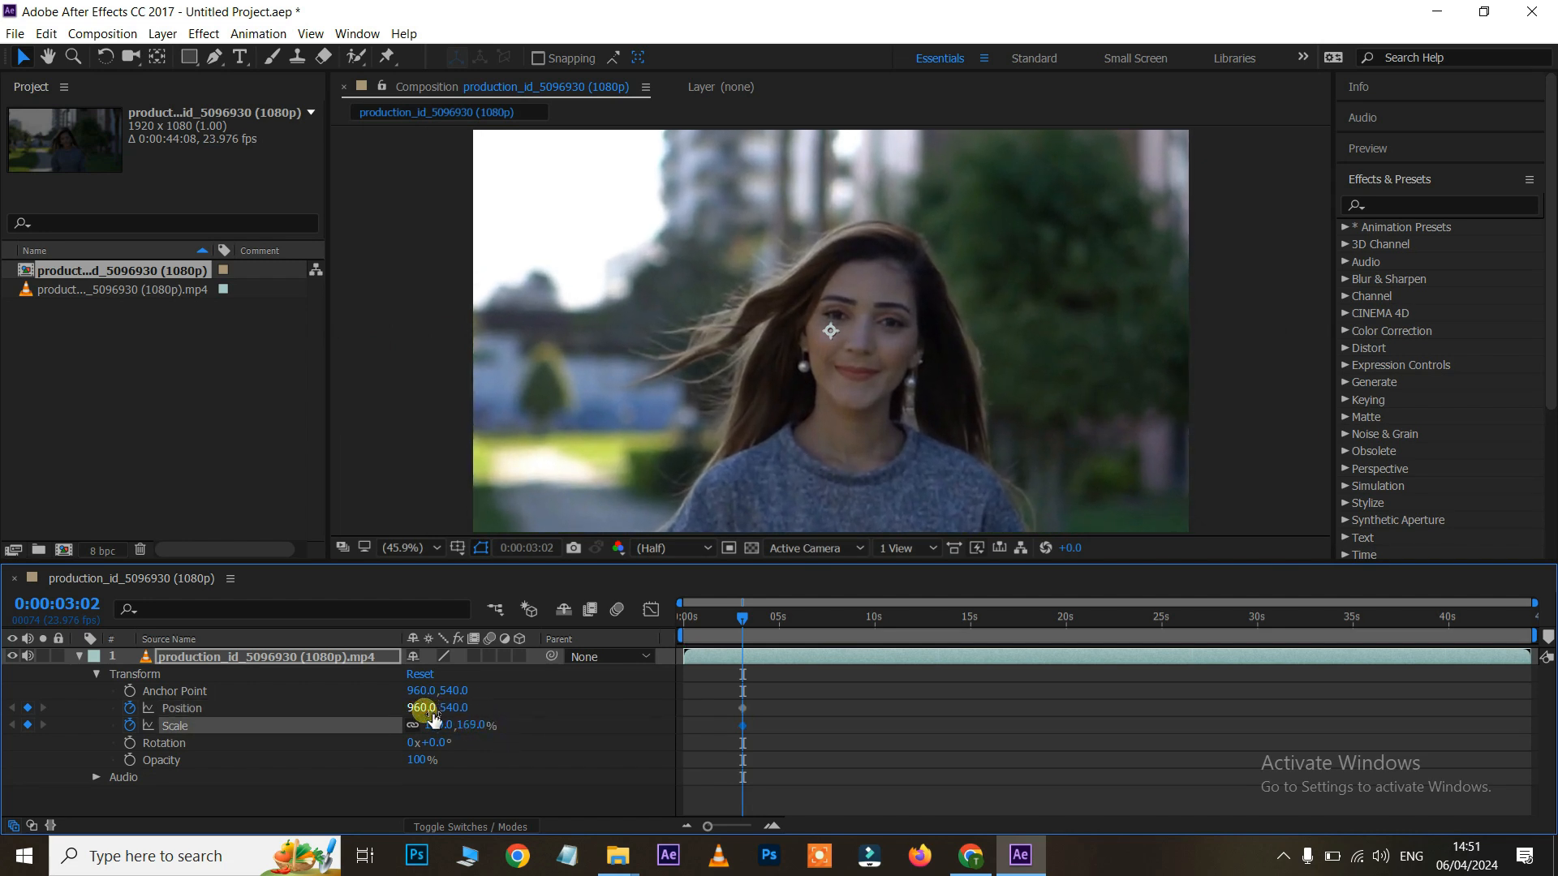
pyautogui.moveTo(828, 439); pyautogui.dragTo(829, 388)
pyautogui.moveTo(821, 379); pyautogui.dragTo(816, 370)
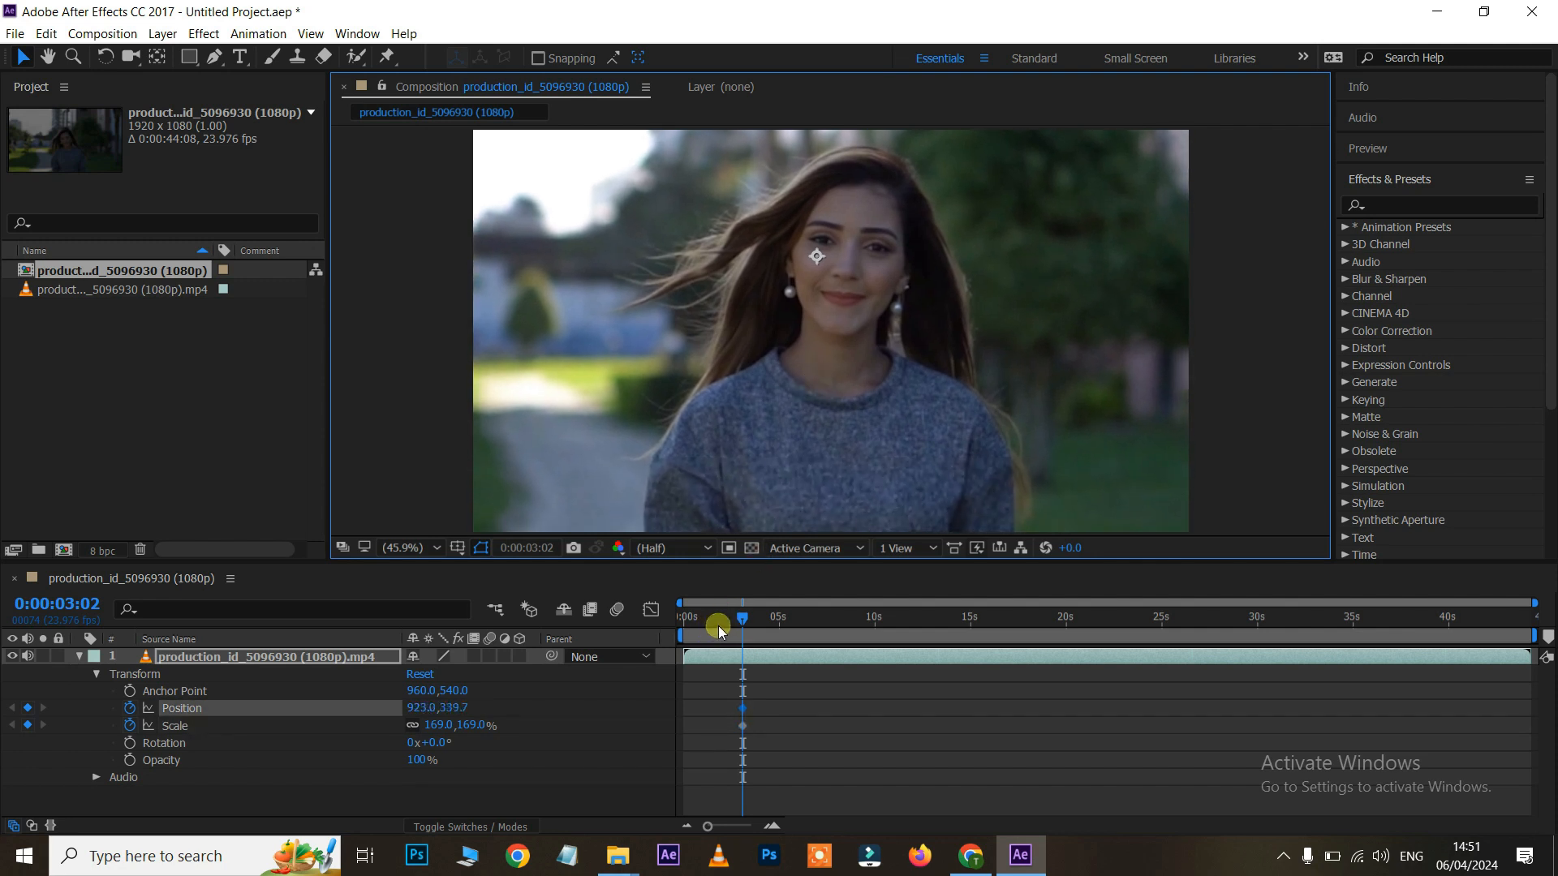
# - At 0:00:00:00, set the video layer's Scale to 100% and move it to about 960, 542
pyautogui.moveTo(746, 622); pyautogui.dragTo(684, 621)
pyautogui.click(442, 724)
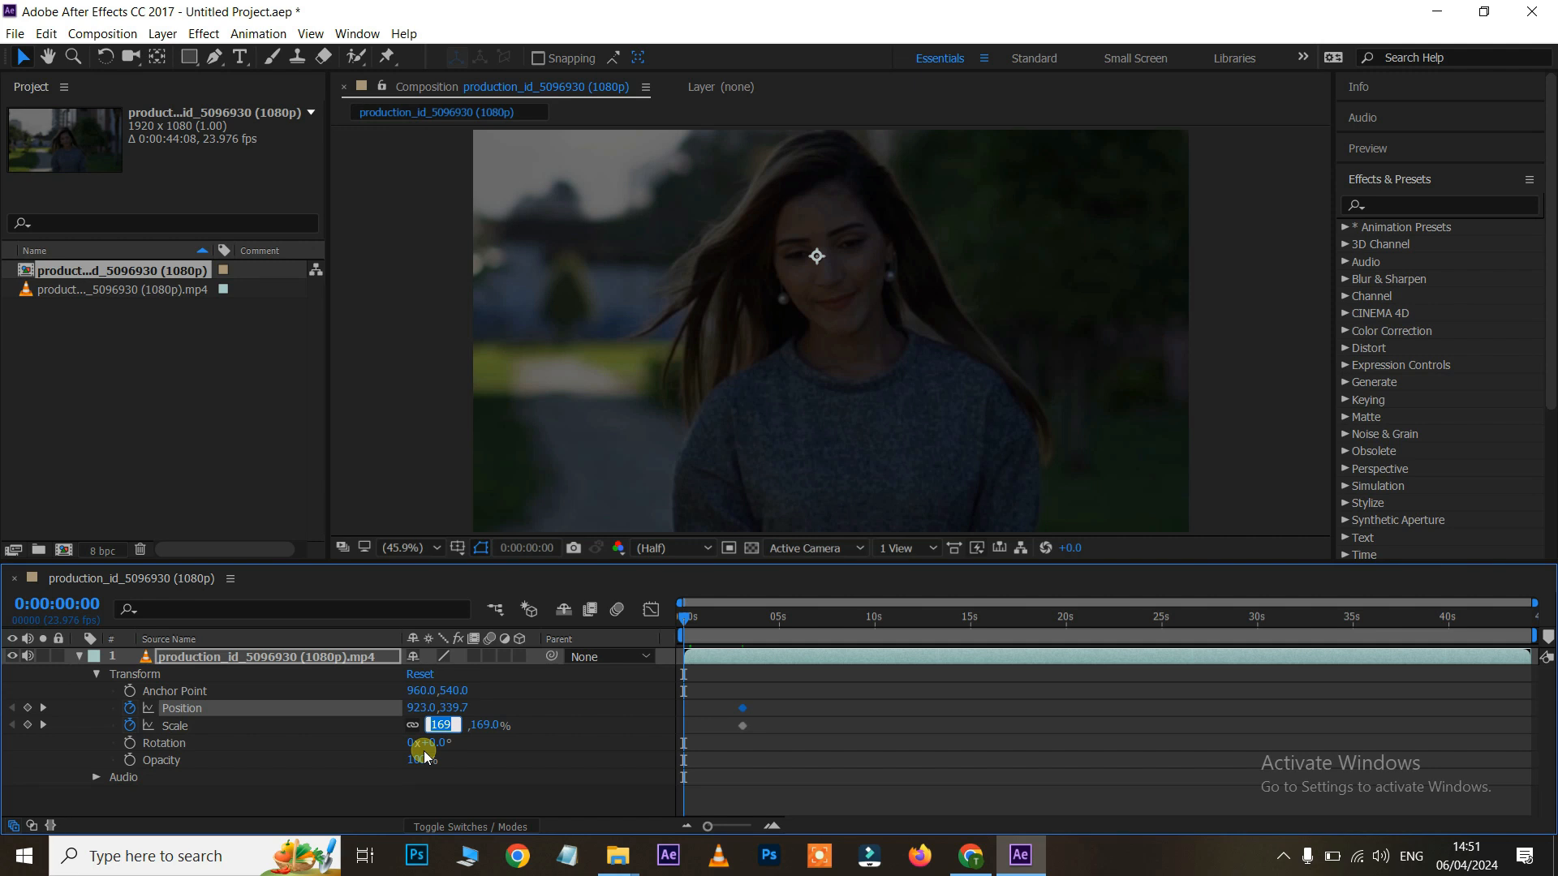
pyautogui.write('100')
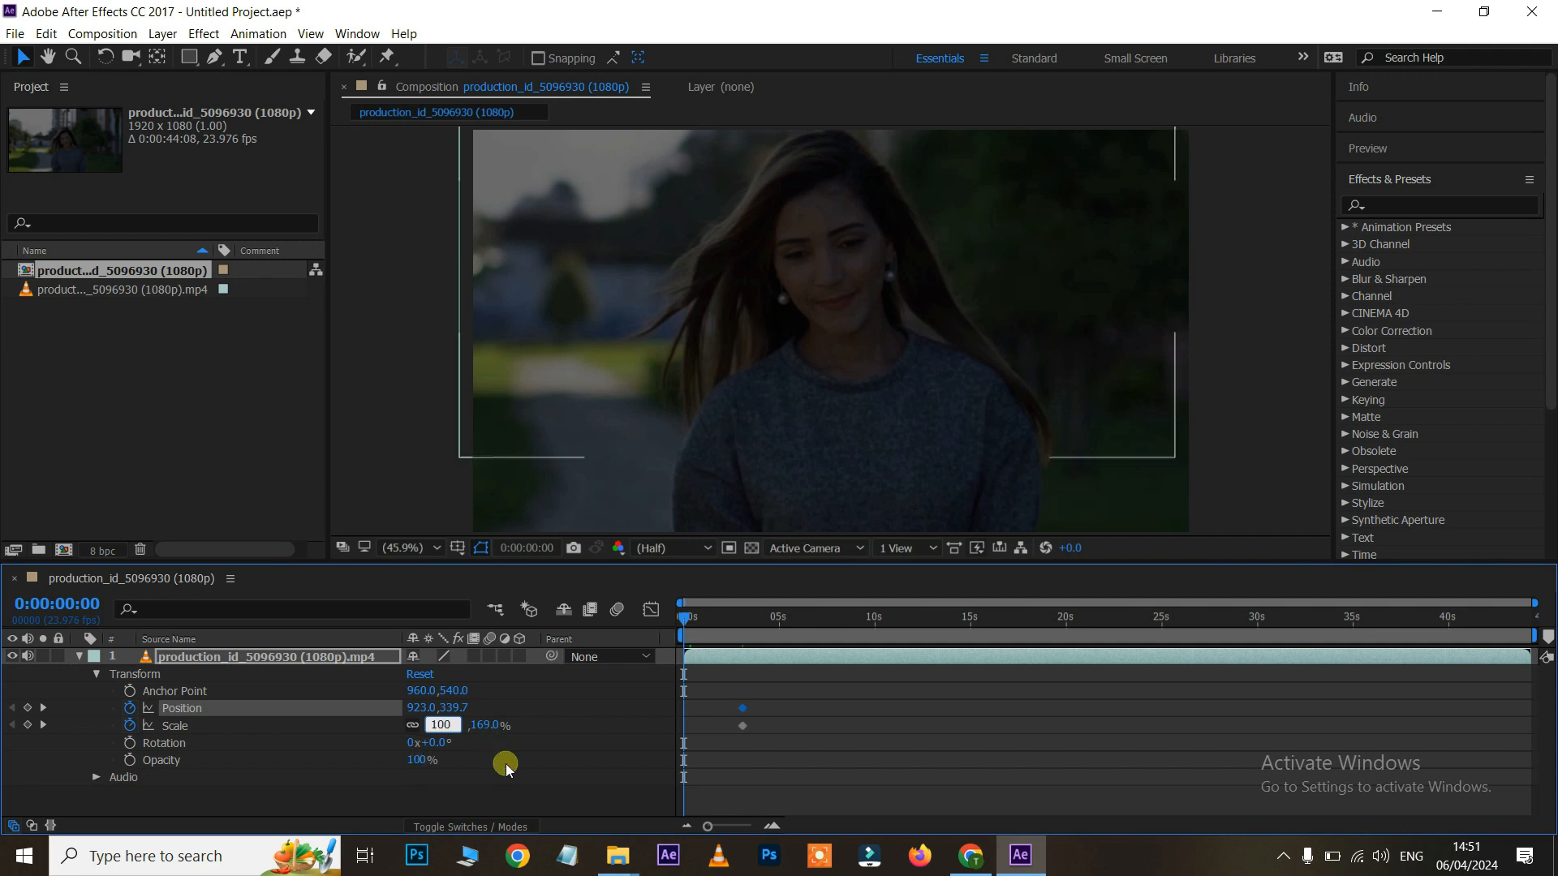
pyautogui.press('Return')
pyautogui.moveTo(862, 309); pyautogui.dragTo(882, 369)
# - Play back the zoom animation from the start of the composition
pyautogui.click(669, 622)
pyautogui.press('space')
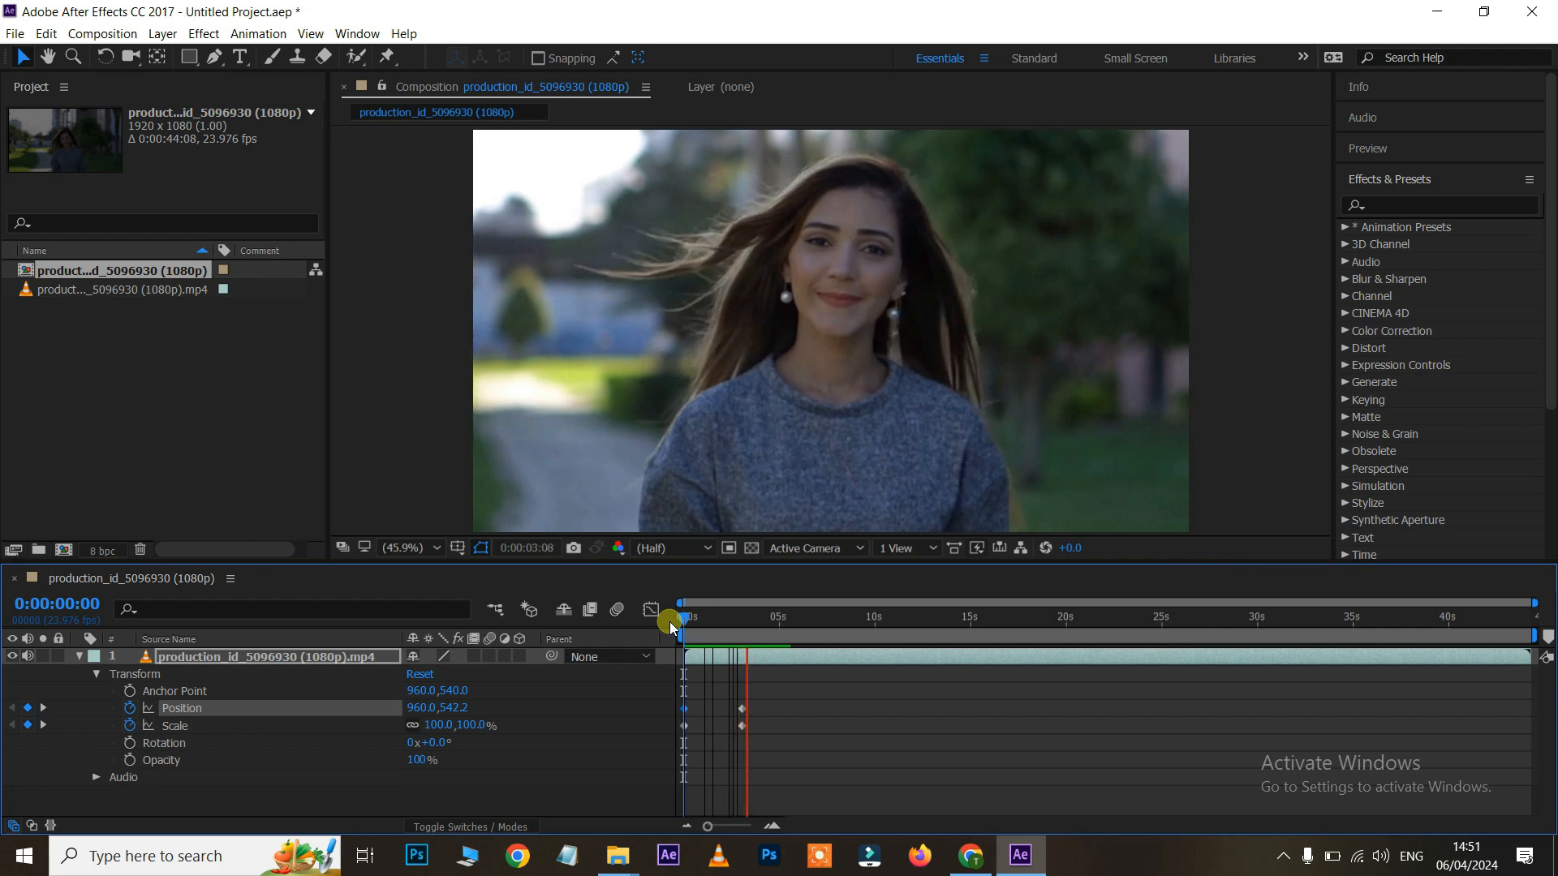
pyautogui.press('space')
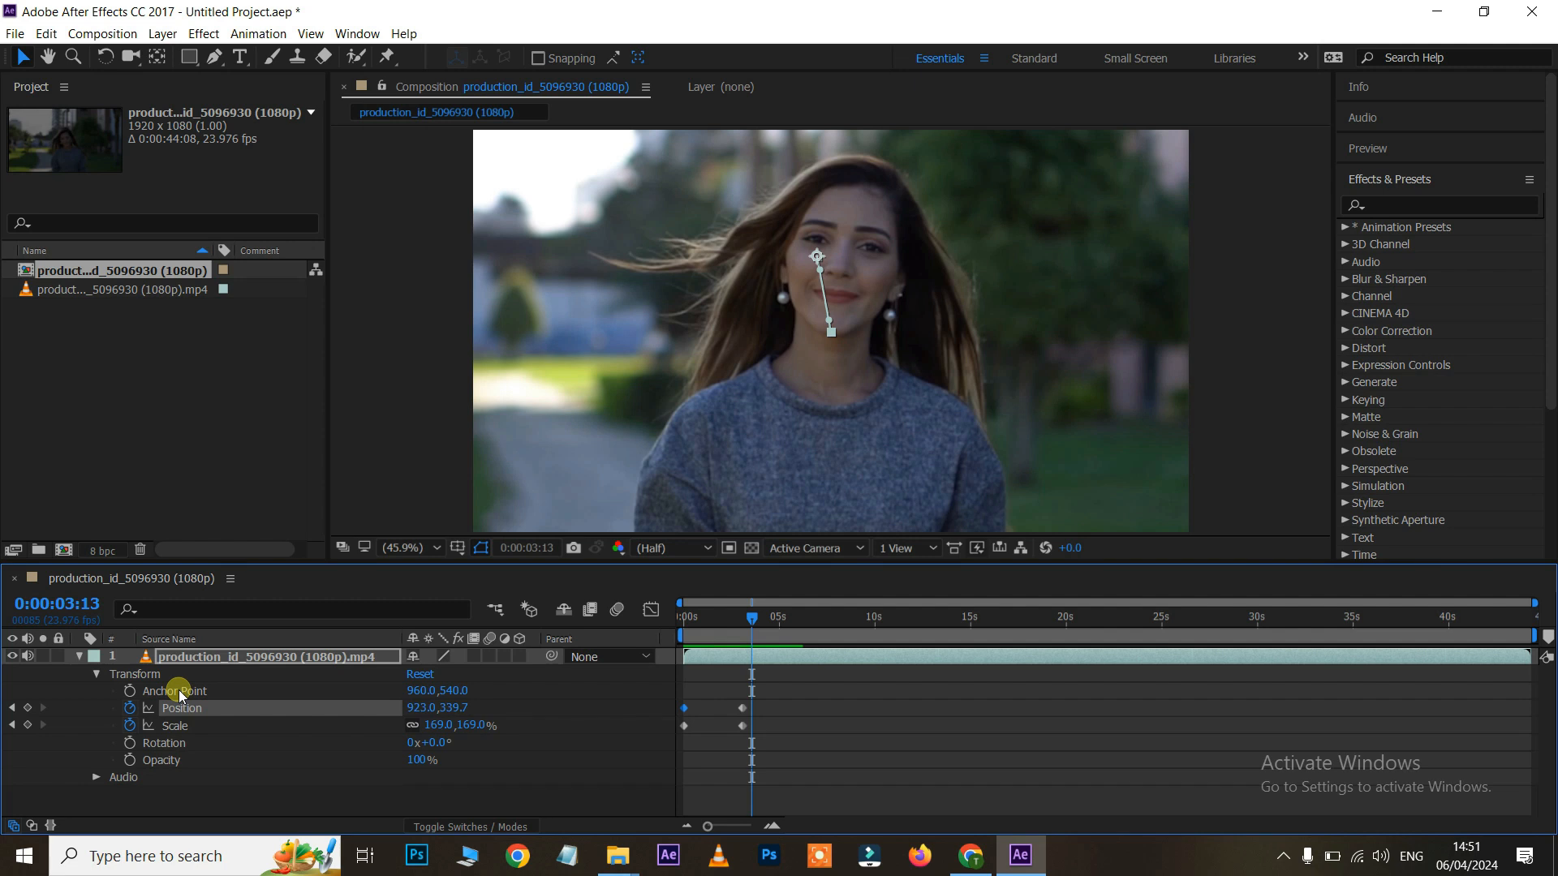
# - Try changing the video layer's Opacity and undo the change
pyautogui.click(427, 760)
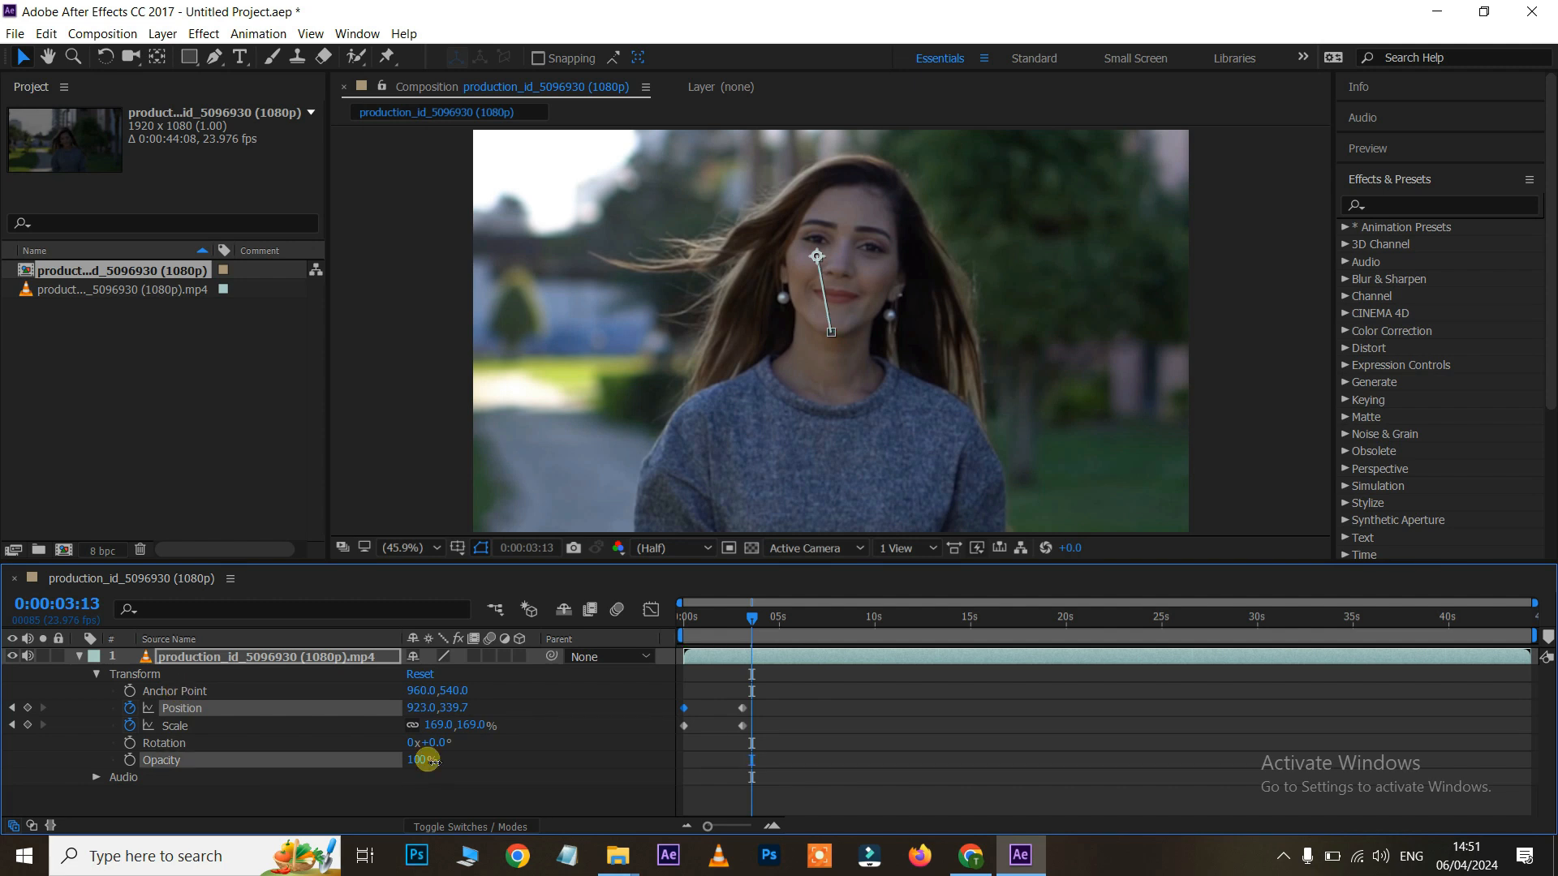
pyautogui.moveTo(428, 760); pyautogui.dragTo(471, 746)
pyautogui.hotkey('ctrl', 'z')
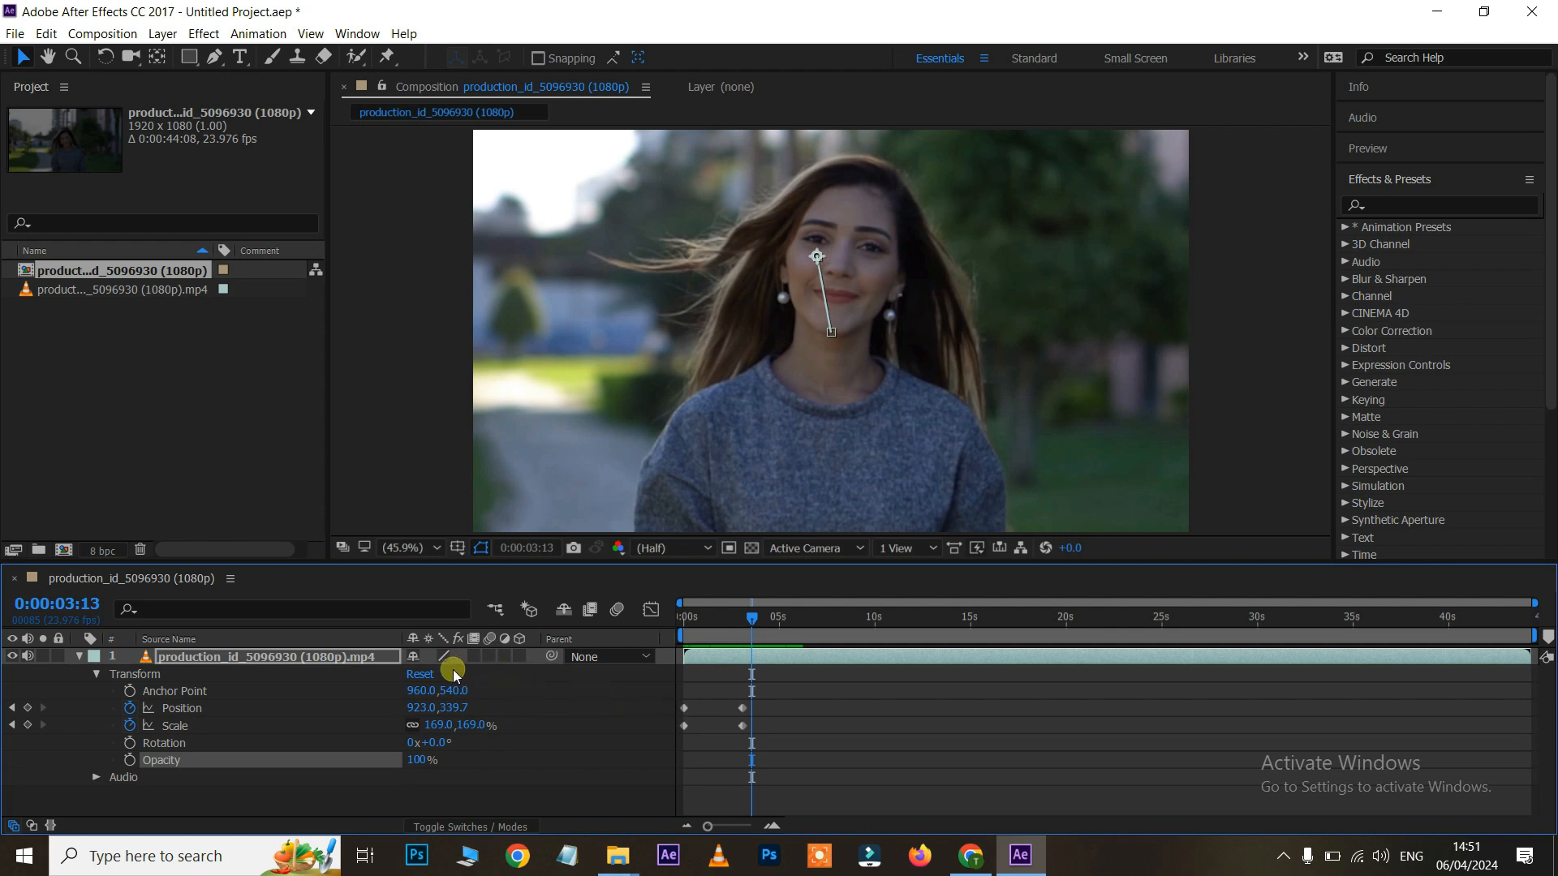
# - Shift the video layer's Anchor Point to about 985, 540
pyautogui.moveTo(421, 695); pyautogui.dragTo(613, 644)
pyautogui.hotkey('ctrl', 'z')
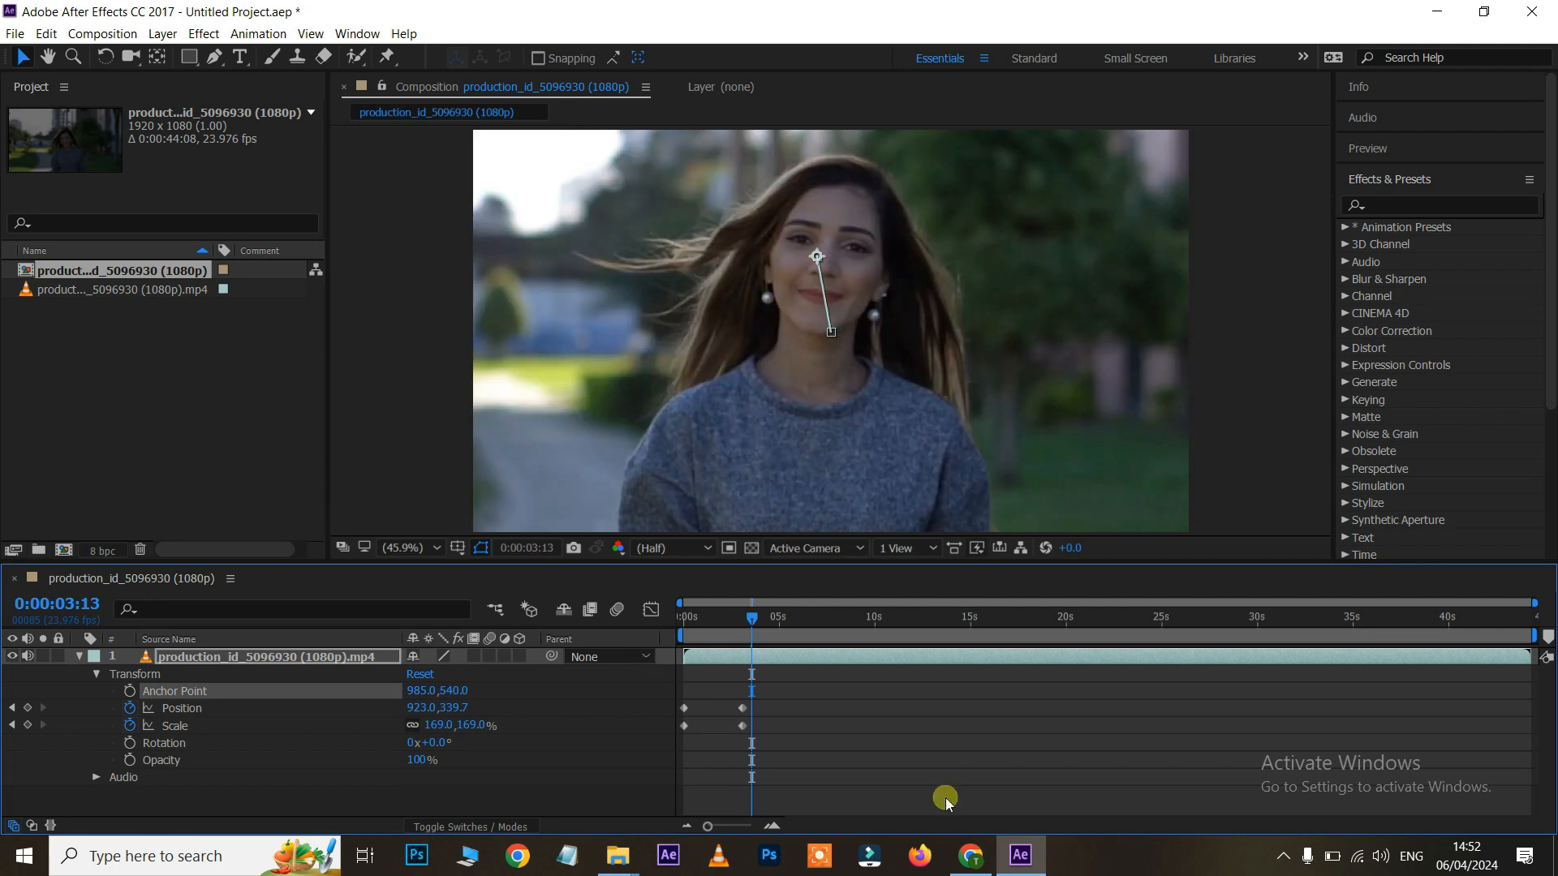
# - Delete all Position and Scale keyframes of the video layer and set the current time to 0:00:01:04
pyautogui.moveTo(883, 688); pyautogui.dragTo(649, 788)
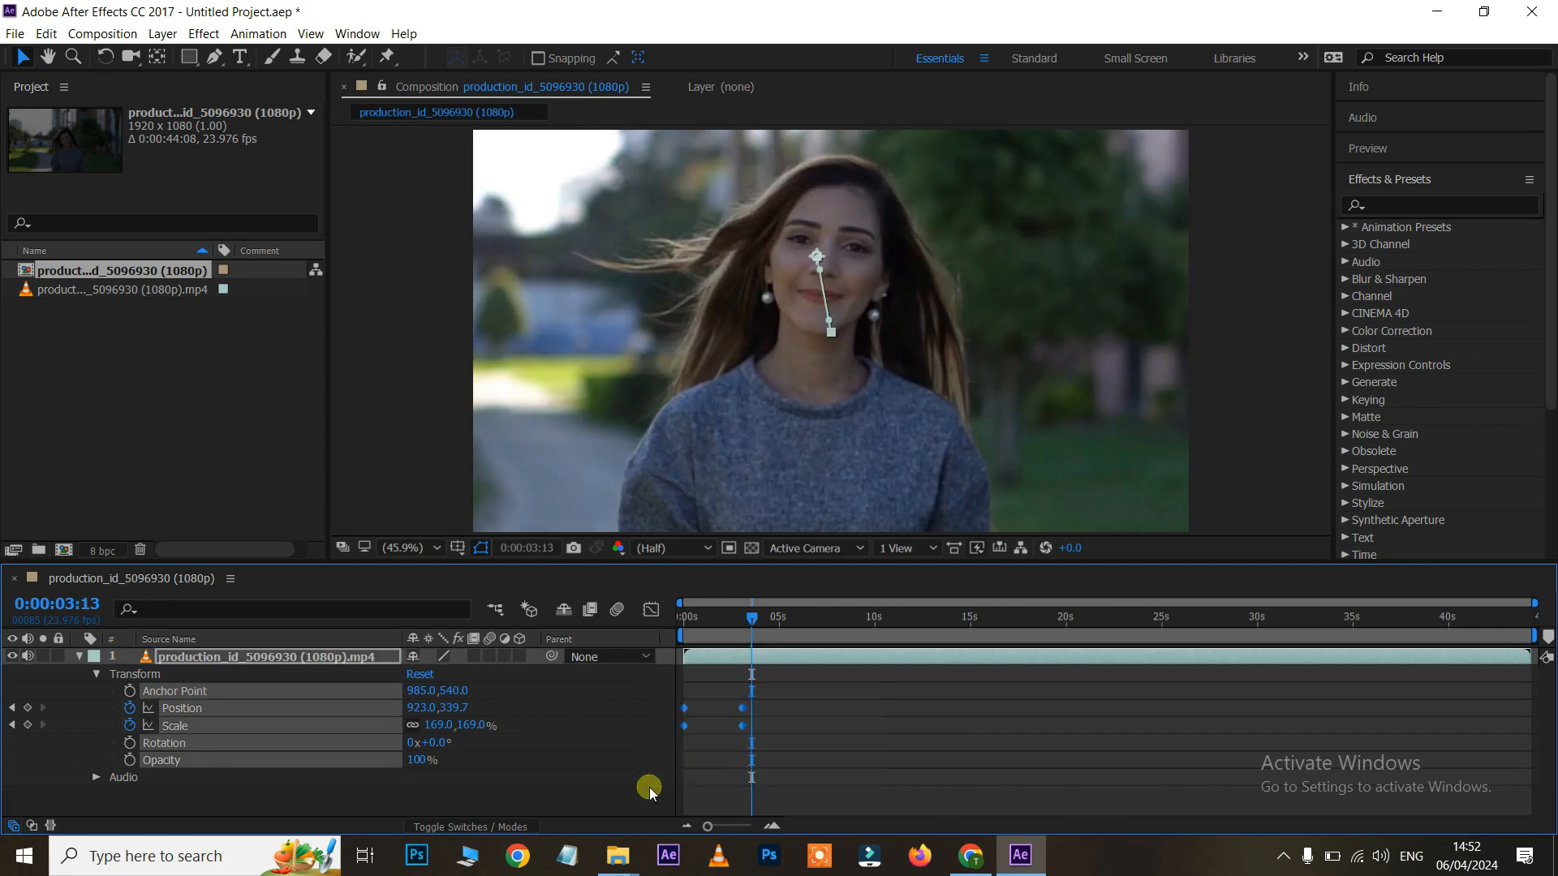
pyautogui.press('Delete')
pyautogui.click(706, 618)
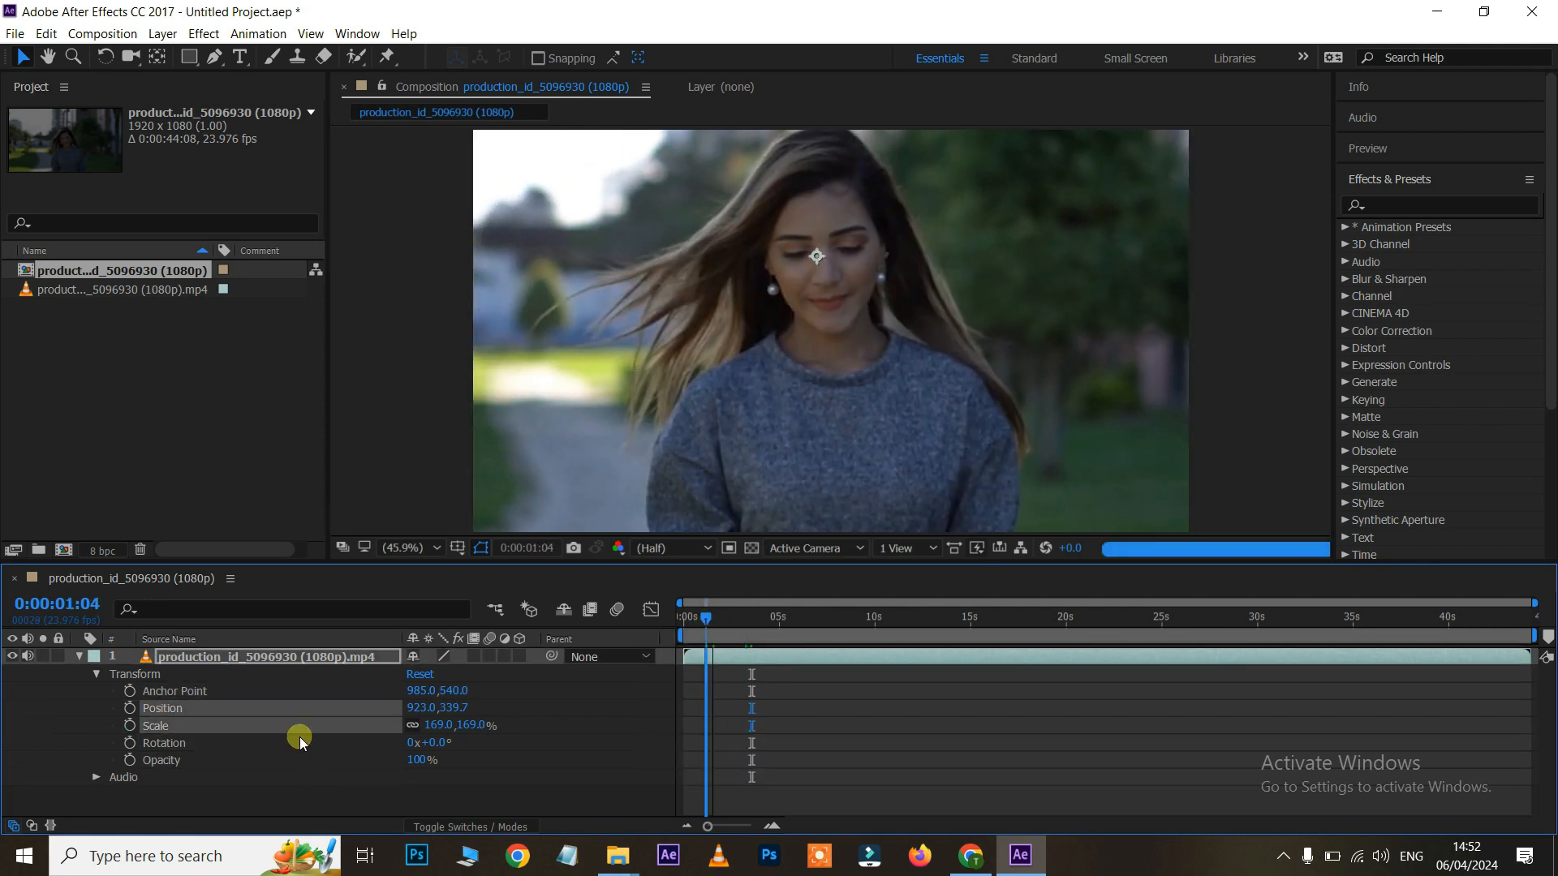
# - Isolate the video layer's Scale property and set it to 100%, and isolate Position and move the layer to about 988, 542
pyautogui.click(99, 675)
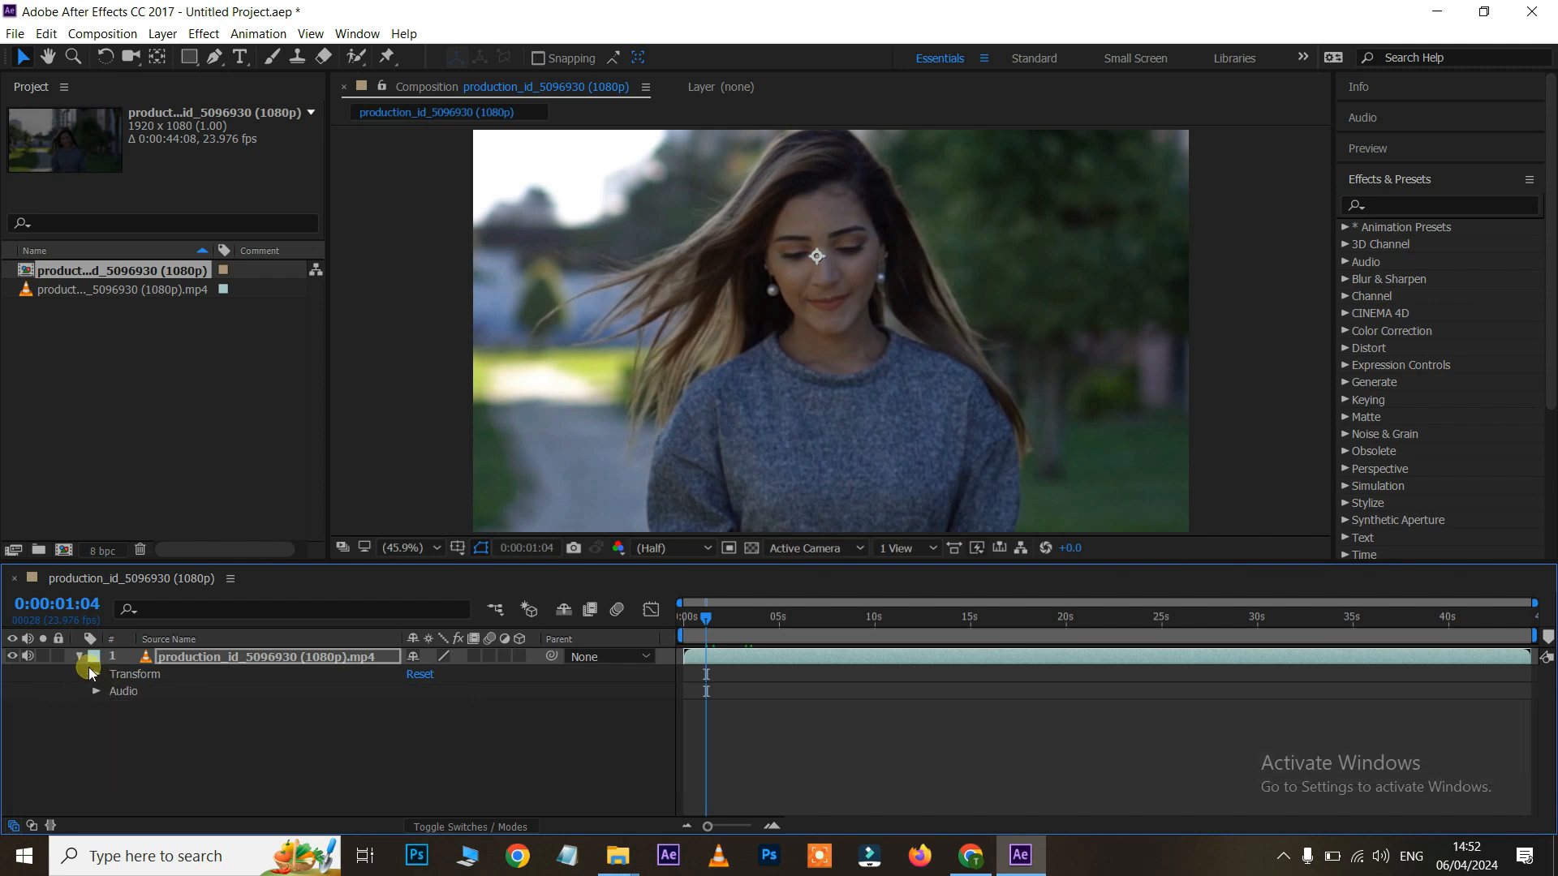
pyautogui.click(78, 657)
pyautogui.press('s')
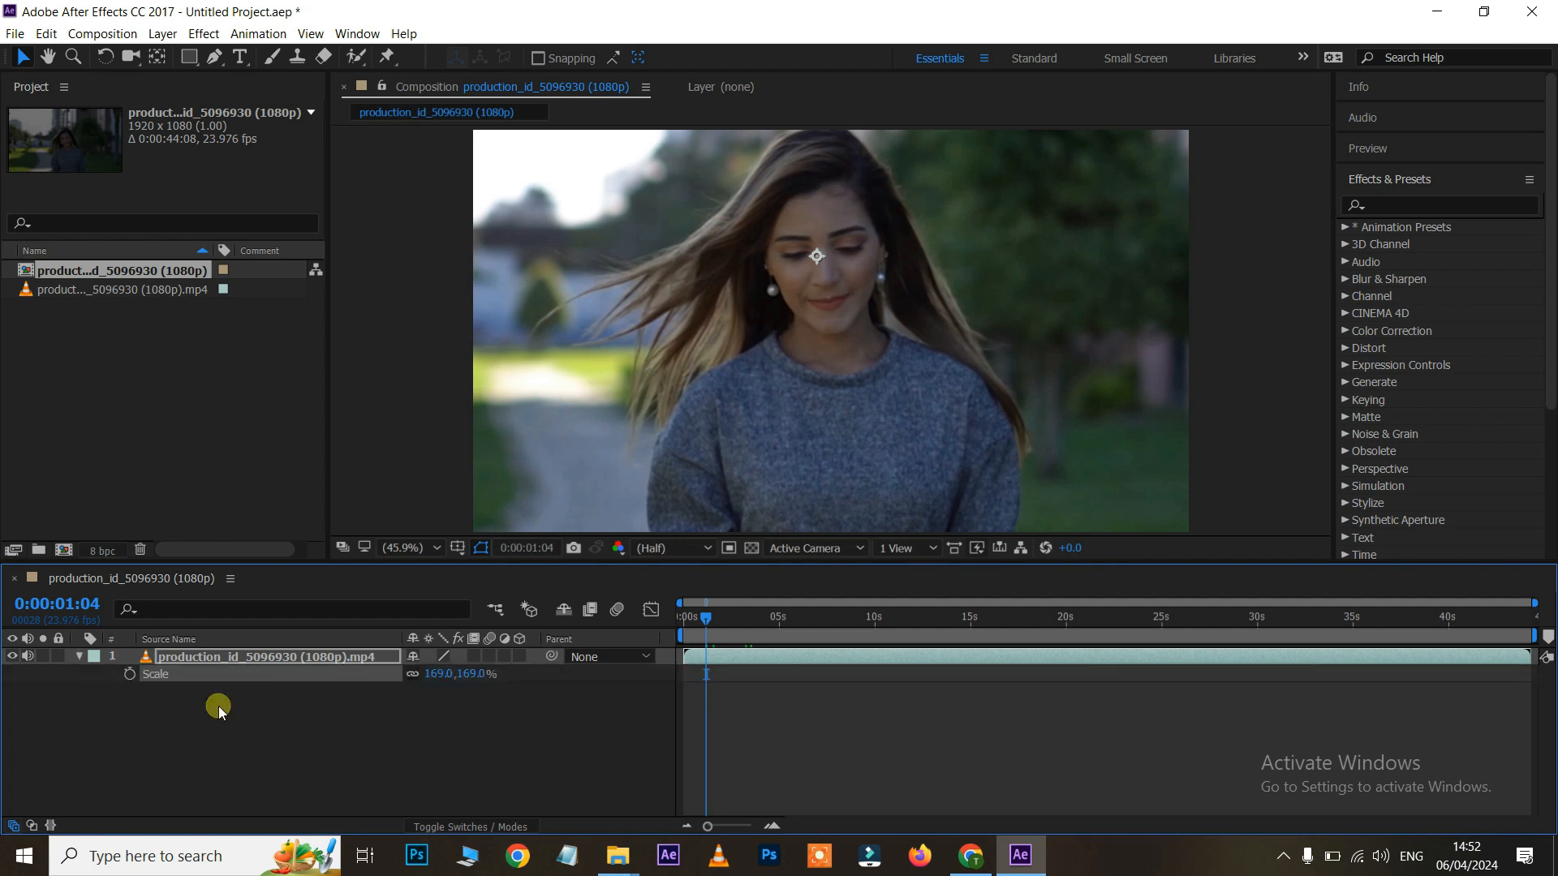
pyautogui.moveTo(442, 675)
pyautogui.mouseDown()
pyautogui.moveTo(479, 671)
pyautogui.moveTo(442, 676)
pyautogui.mouseUp()
pyautogui.click(442, 676)
pyautogui.write('100')
pyautogui.press('Return')
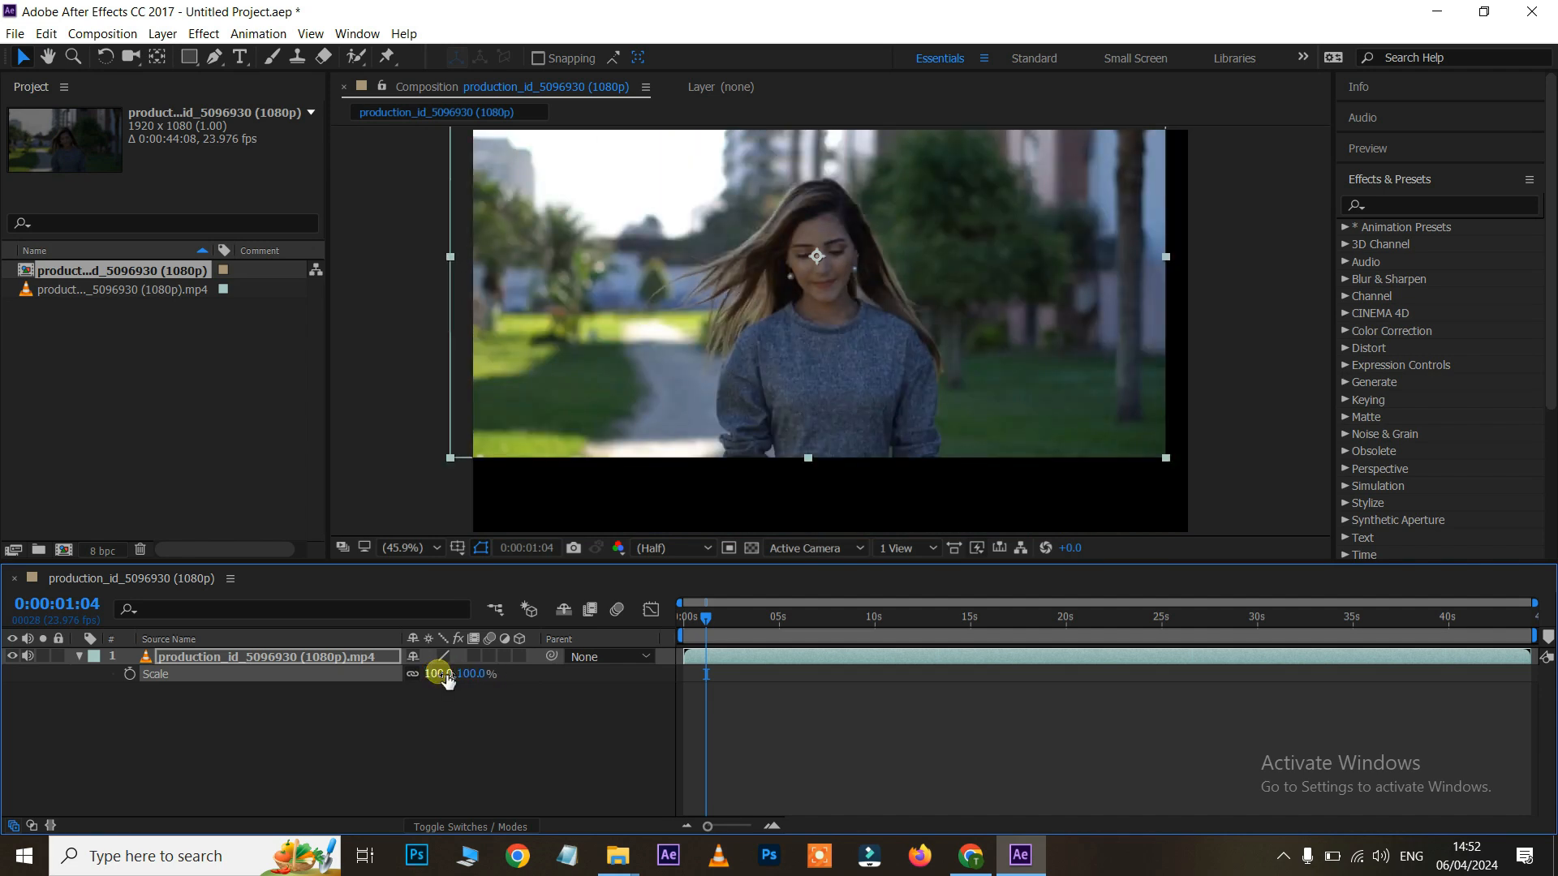
pyautogui.press('p')
pyautogui.moveTo(836, 401); pyautogui.dragTo(858, 476)
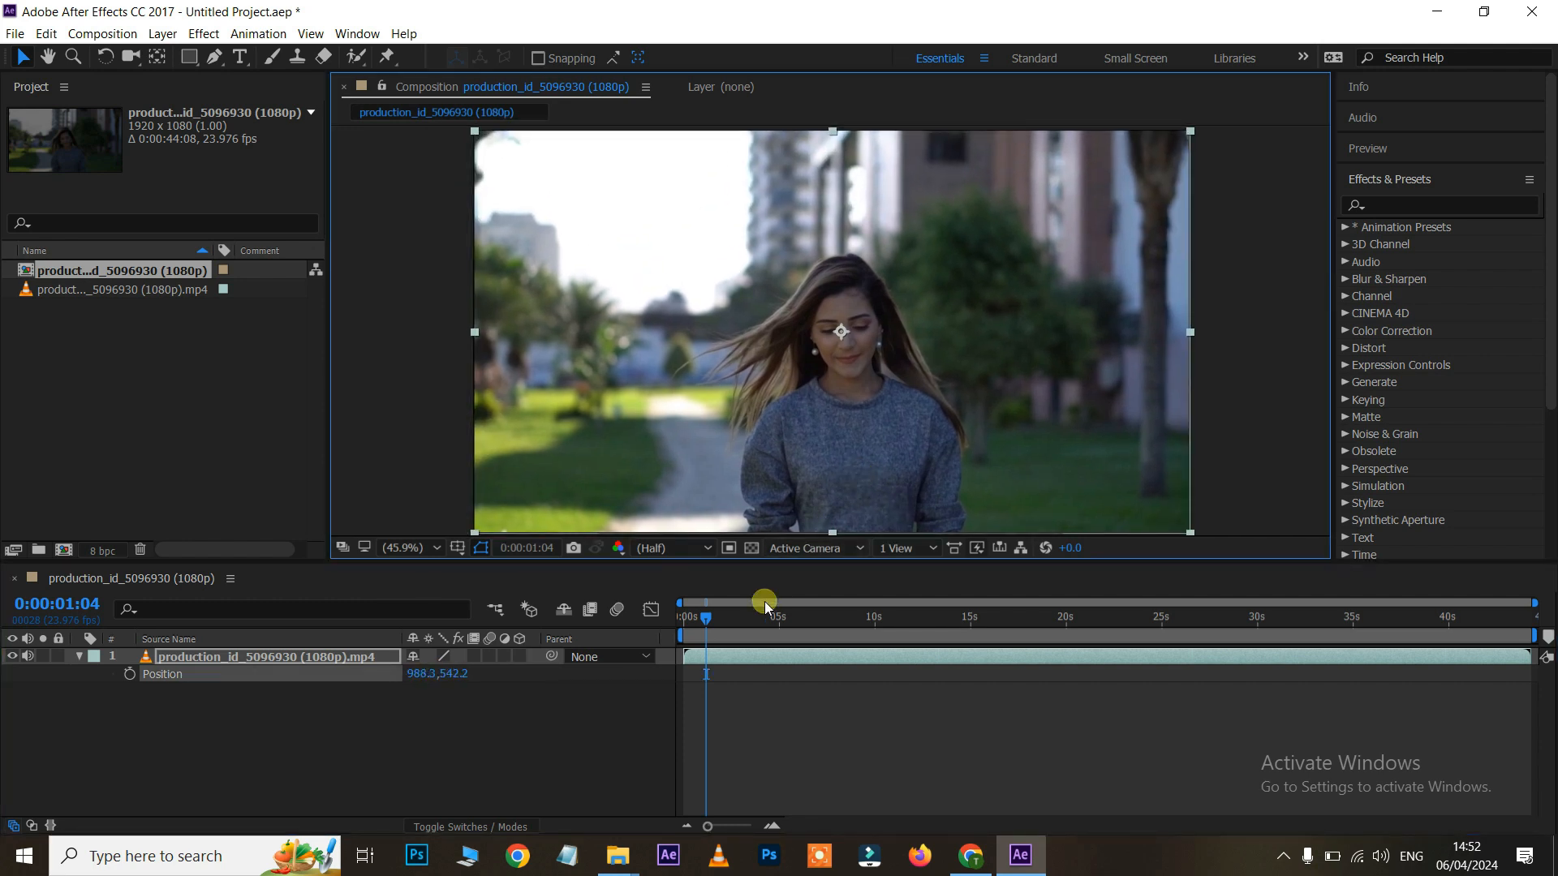
# - View the layer's Rotation, Opacity and Anchor Point properties one at a time, and collapse the layer
pyautogui.press('r')
pyautogui.press('t')
pyautogui.press('a')
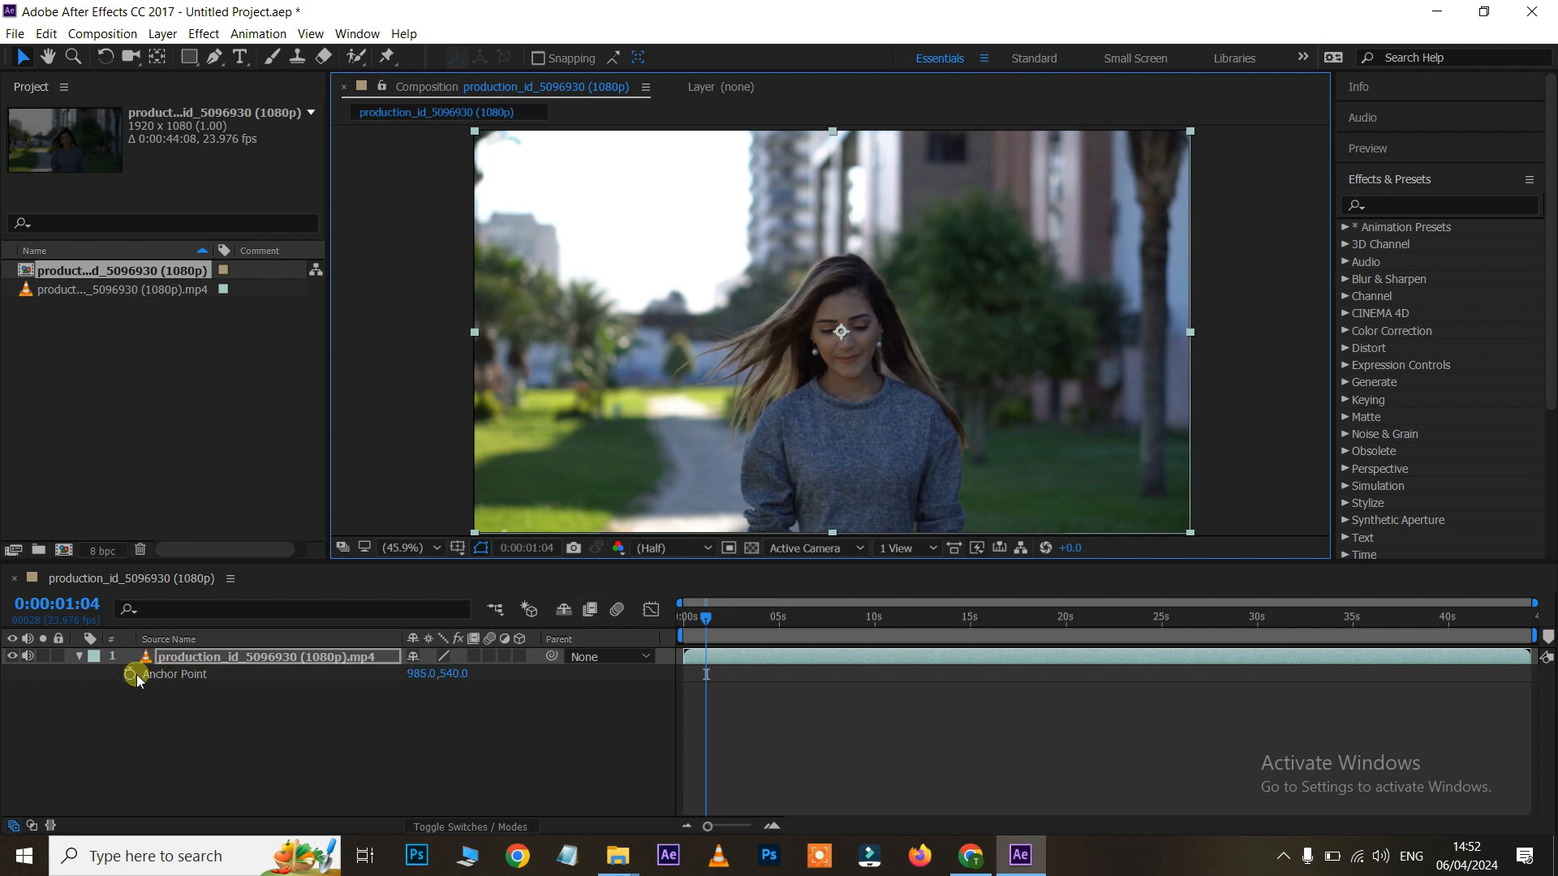
pyautogui.click(78, 656)
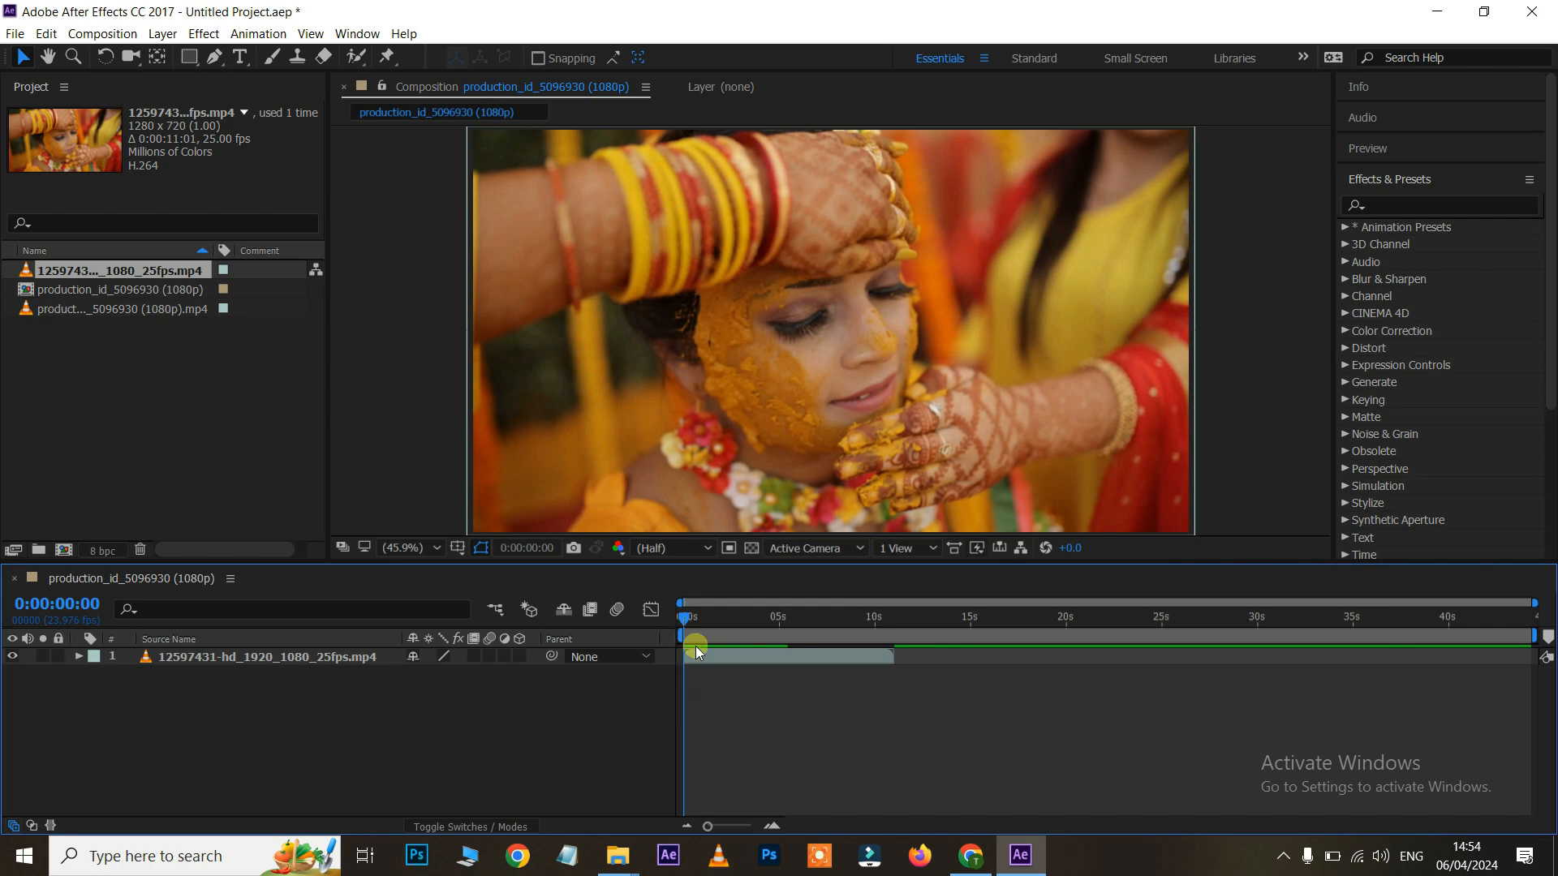
# - Split the 12597431-hd_1920_1080_25fps.mp4 layer at 0:00:03:15 and again at 0:00:05:20
pyautogui.moveTo(686, 618); pyautogui.dragTo(753, 635)
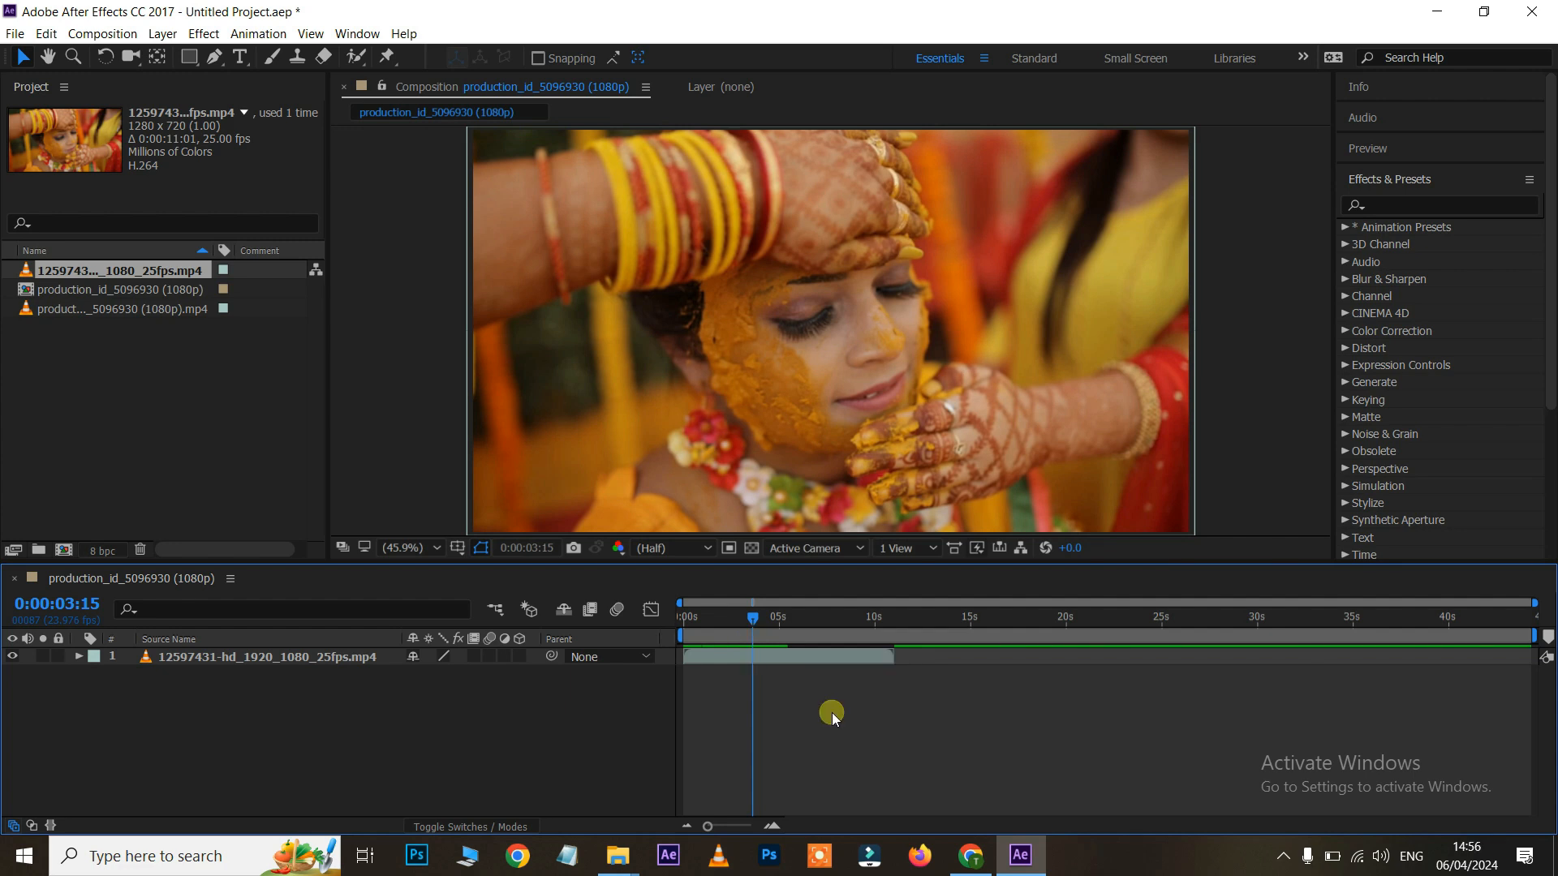
pyautogui.hotkey('ctrl', 'shift', 'd')
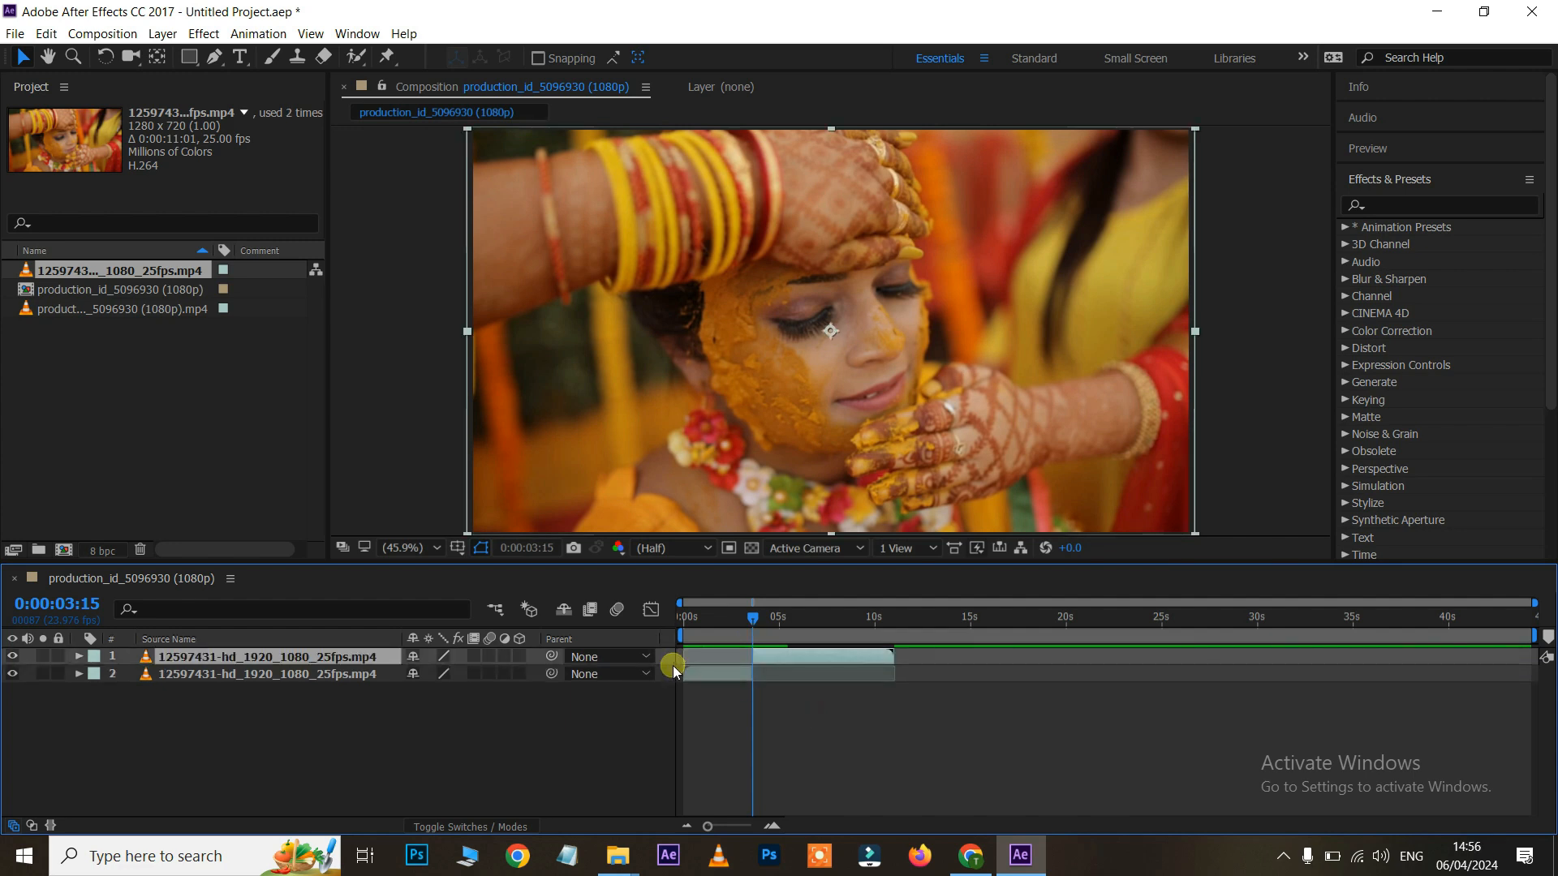
pyautogui.moveTo(766, 620); pyautogui.dragTo(800, 630)
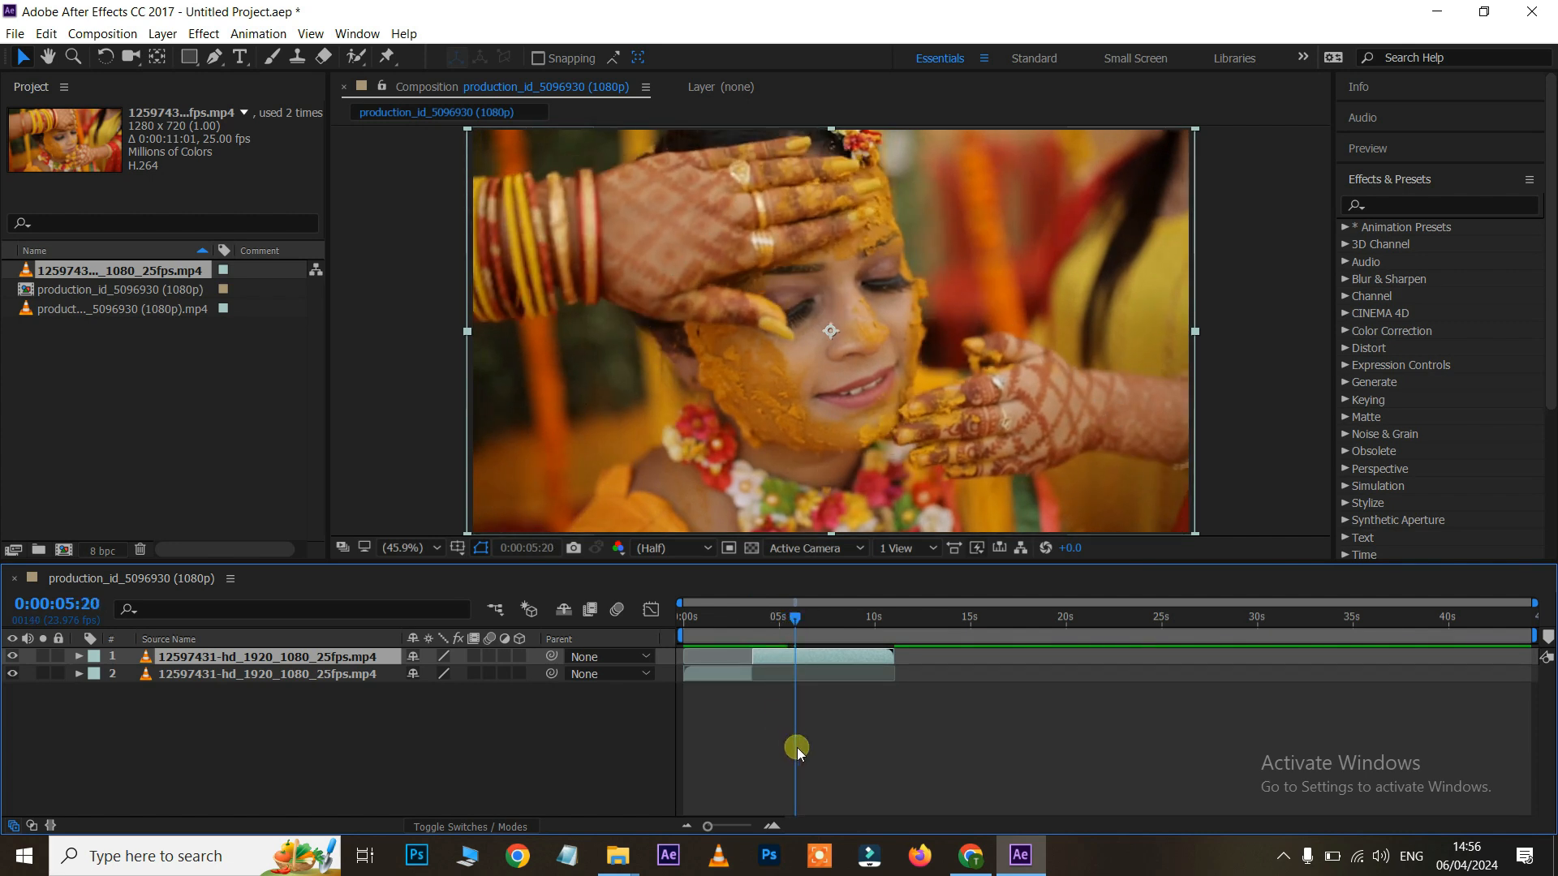
pyautogui.hotkey('ctrl', 'shift', 'd')
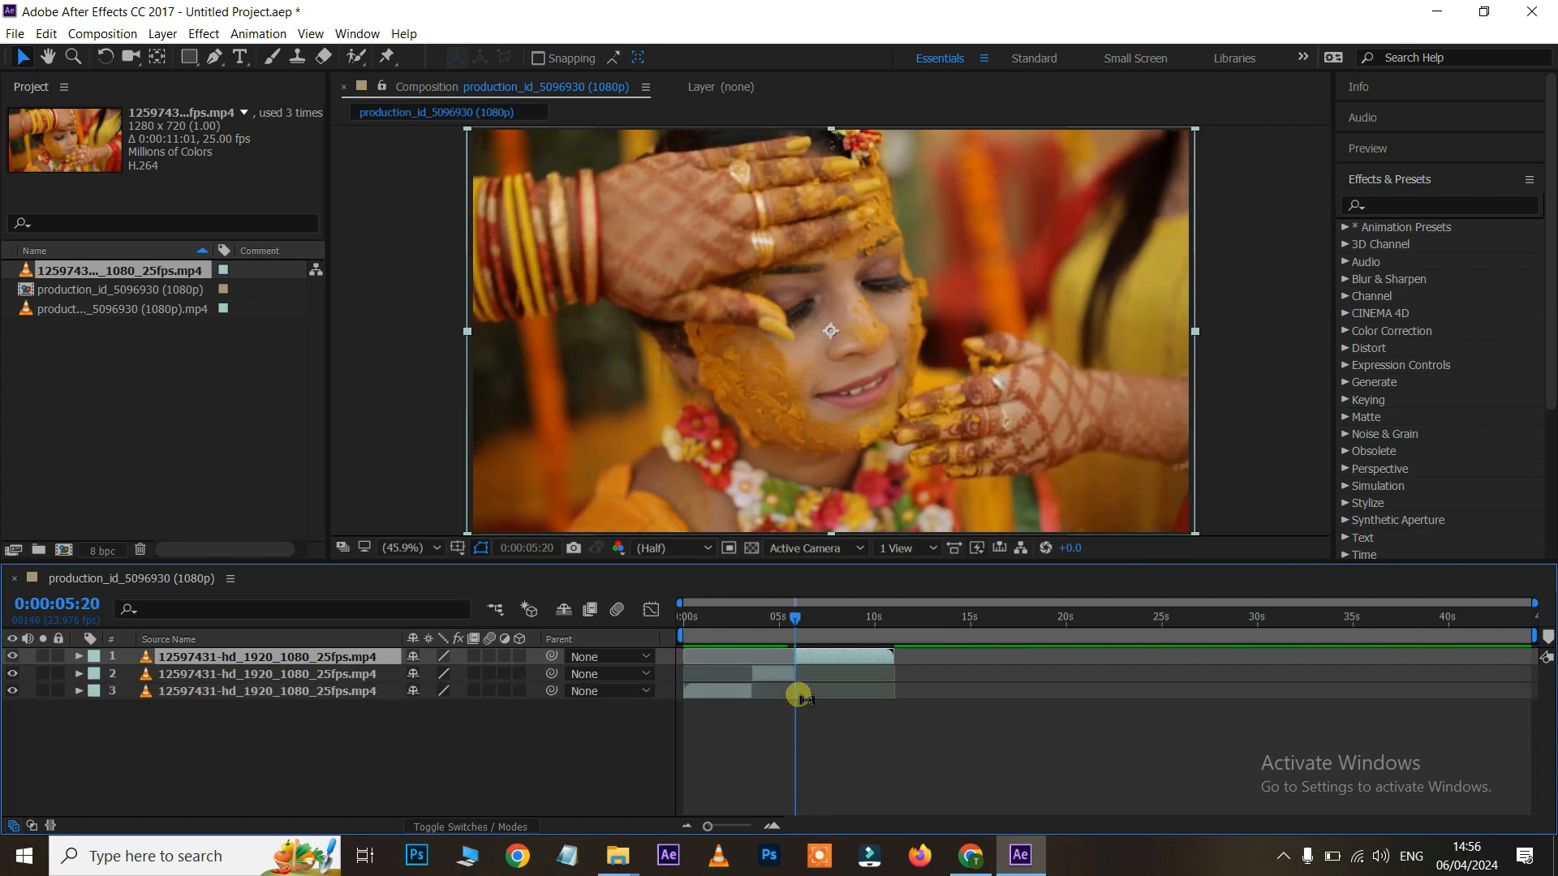
# - Find the Motion Tile effect and apply it to the middle clip segment at 0:00:04:08
pyautogui.click(782, 674)
pyautogui.moveTo(789, 615); pyautogui.dragTo(767, 617)
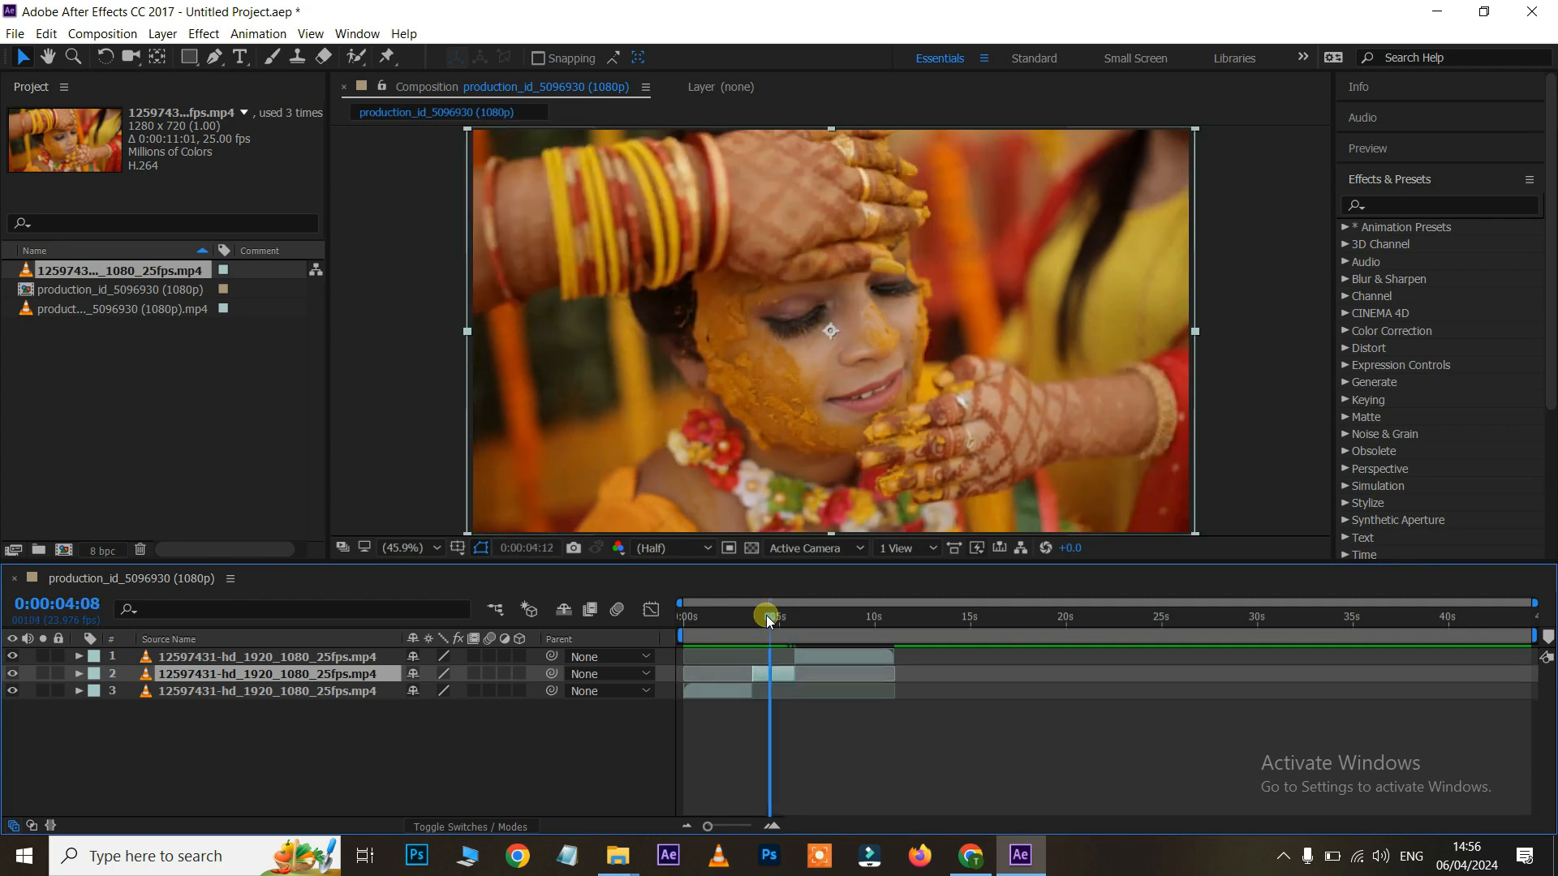
pyautogui.click(1412, 212)
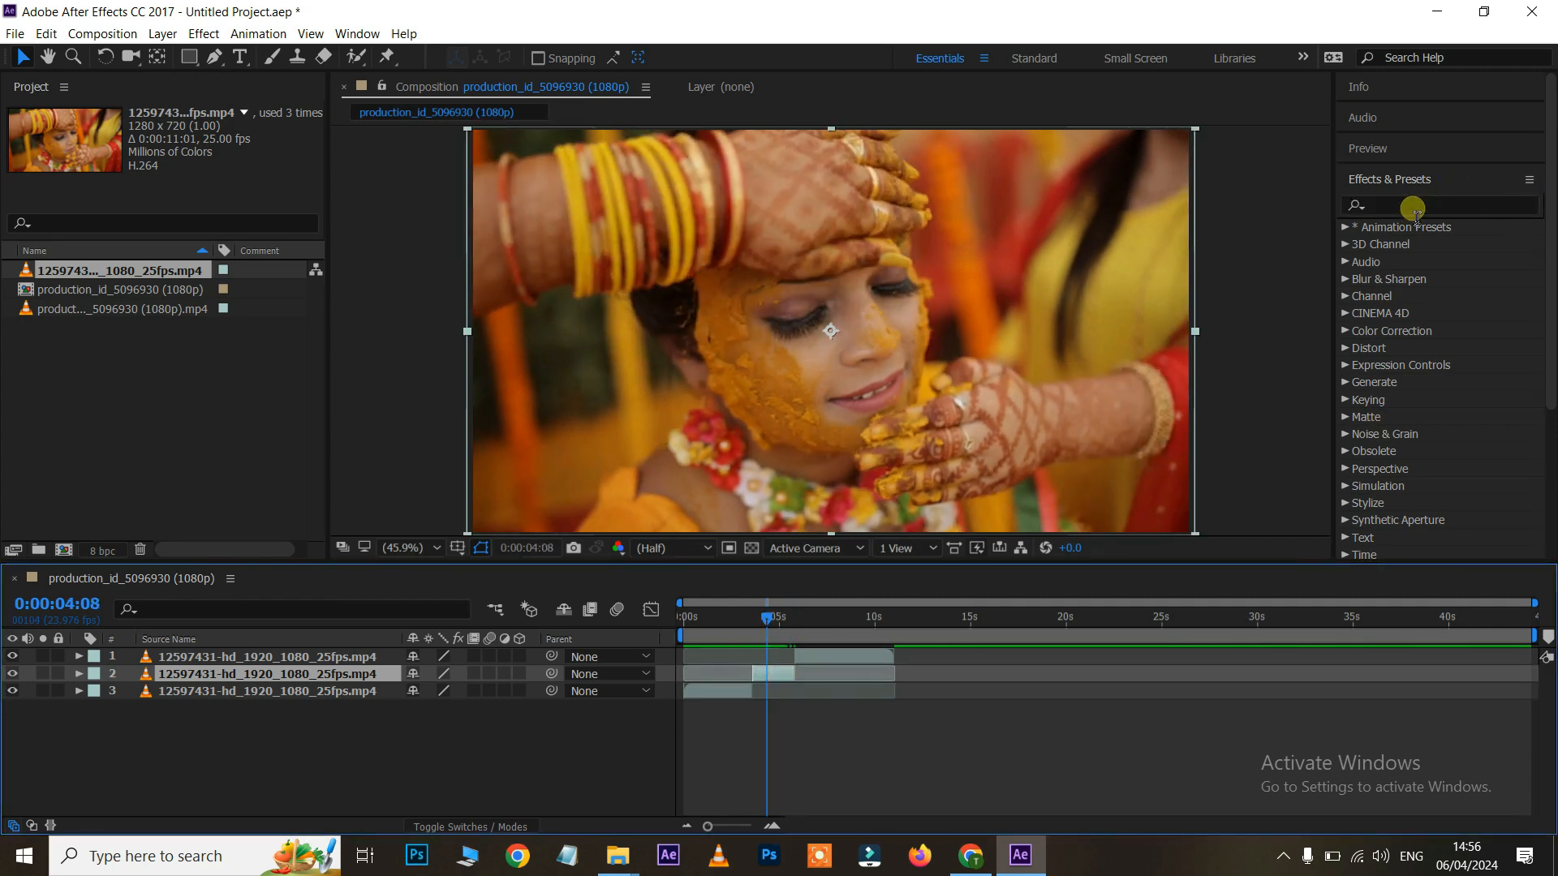
pyautogui.click(1416, 213)
pyautogui.write('motion')
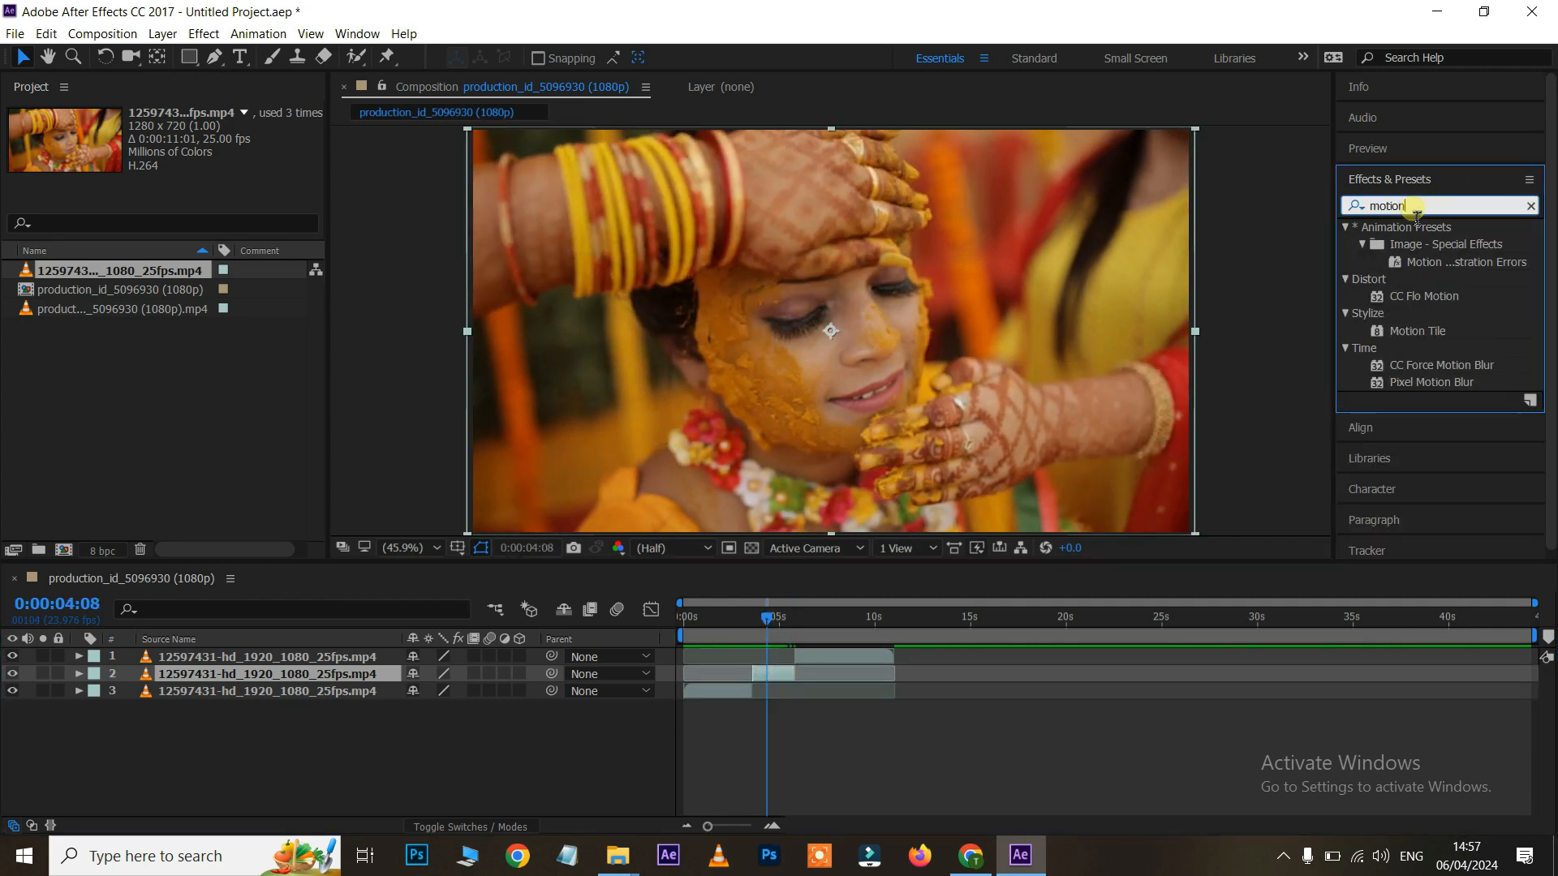
pyautogui.write(' ti')
pyautogui.moveTo(1422, 243); pyautogui.dragTo(773, 674)
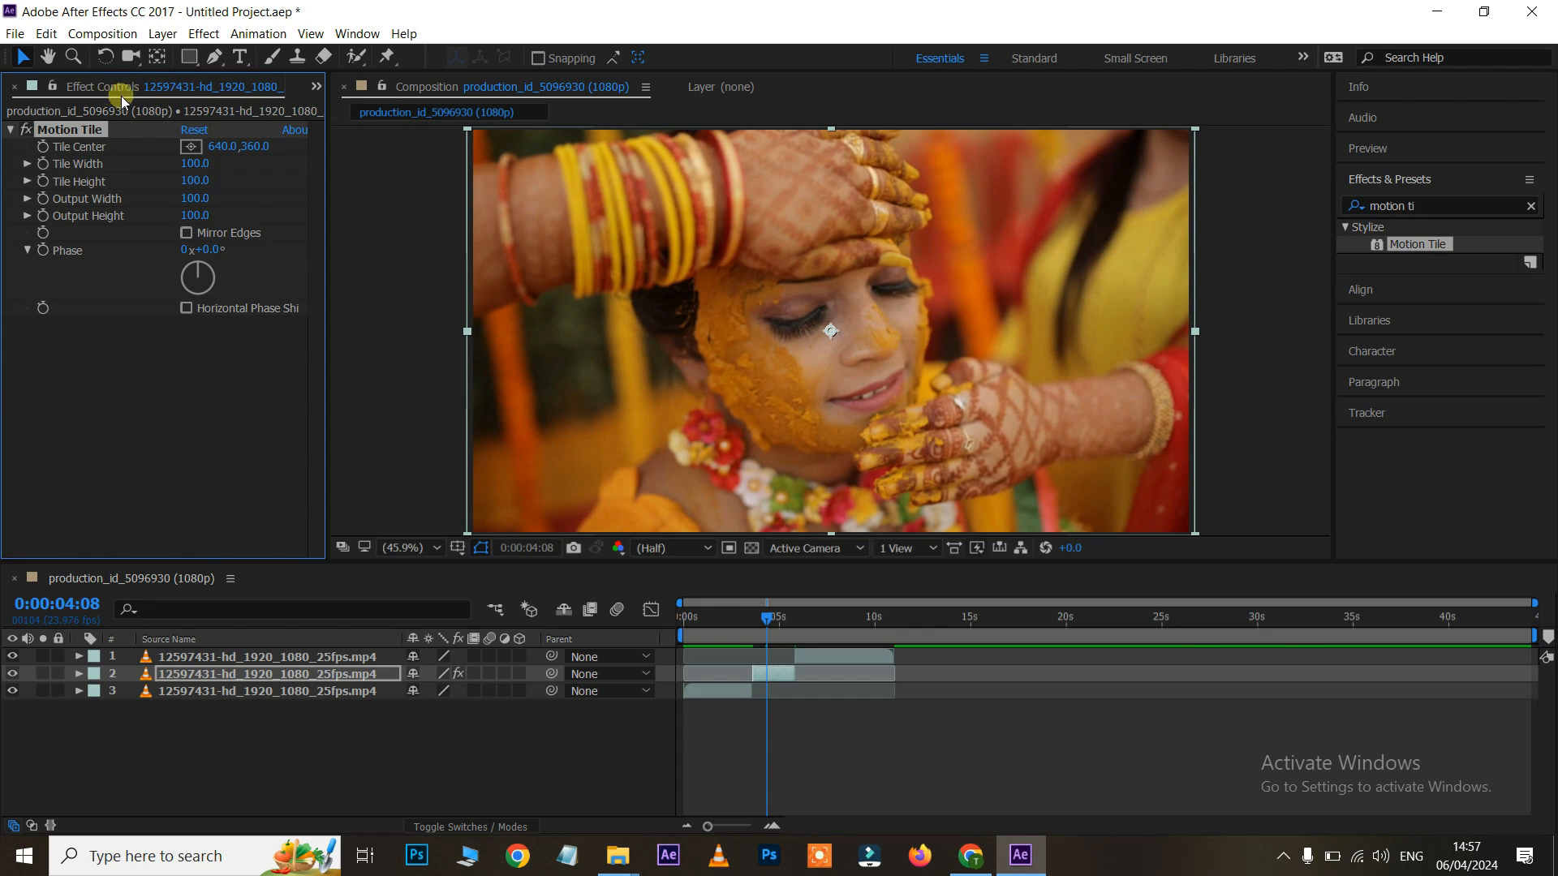
# - Set Motion Tile's Phase to 20 revolutions and both its Tile Width and Tile Height to 20
pyautogui.moveTo(186, 250); pyautogui.dragTo(445, 345)
pyautogui.click(195, 164)
pyautogui.write('20')
pyautogui.press('Return')
pyautogui.click(195, 180)
pyautogui.write('20')
pyautogui.press('Return')
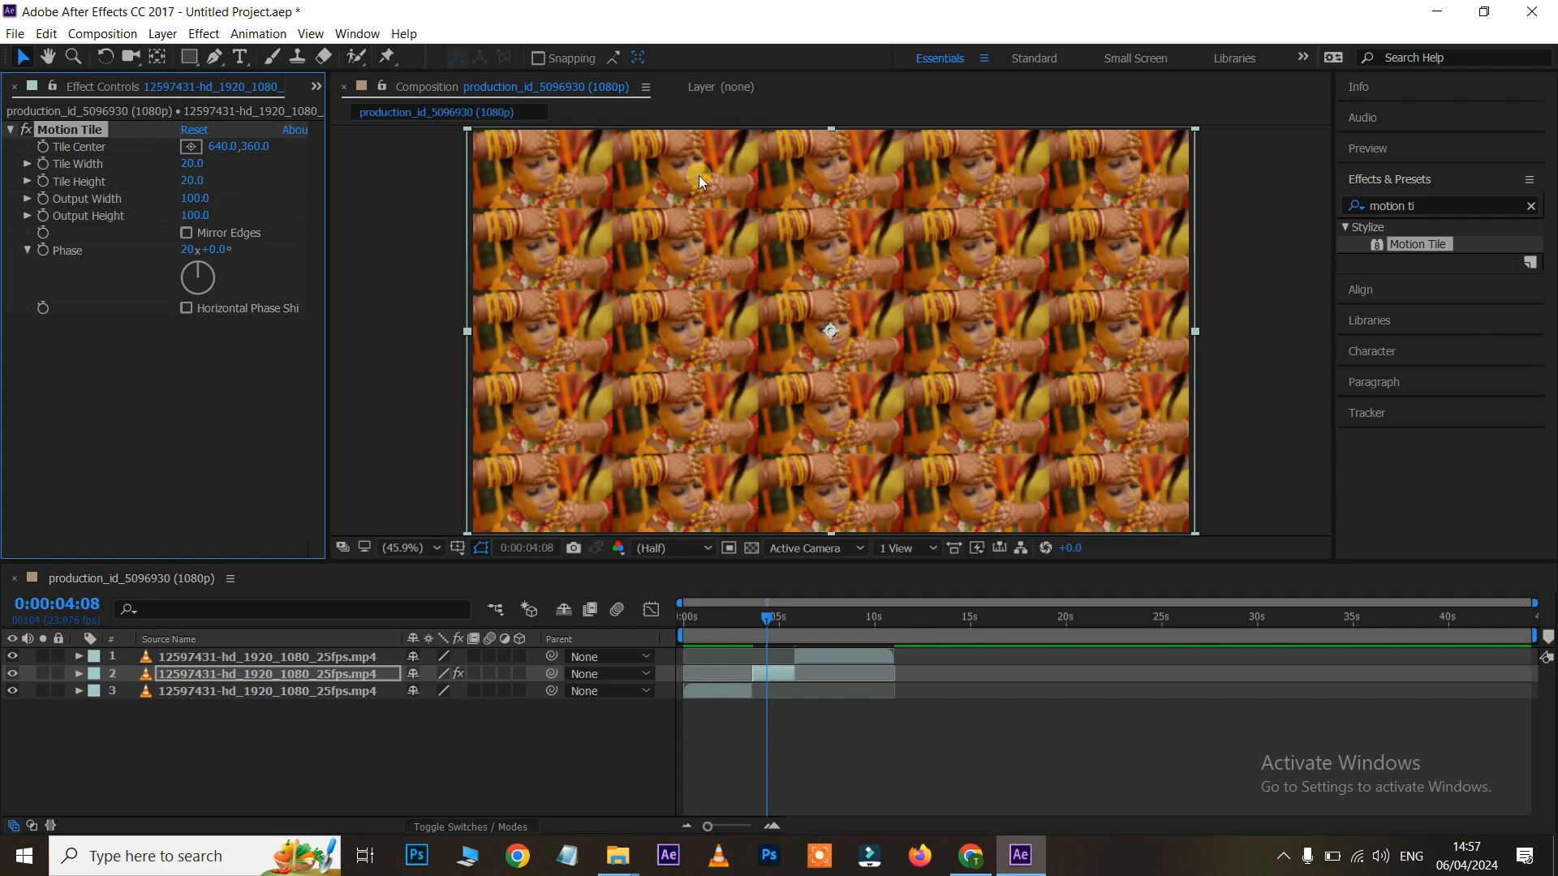
# - Set both the Tile Width and Tile Height of Motion Tile to 40
pyautogui.click(195, 164)
pyautogui.write('40')
pyautogui.click(195, 182)
pyautogui.write('40')
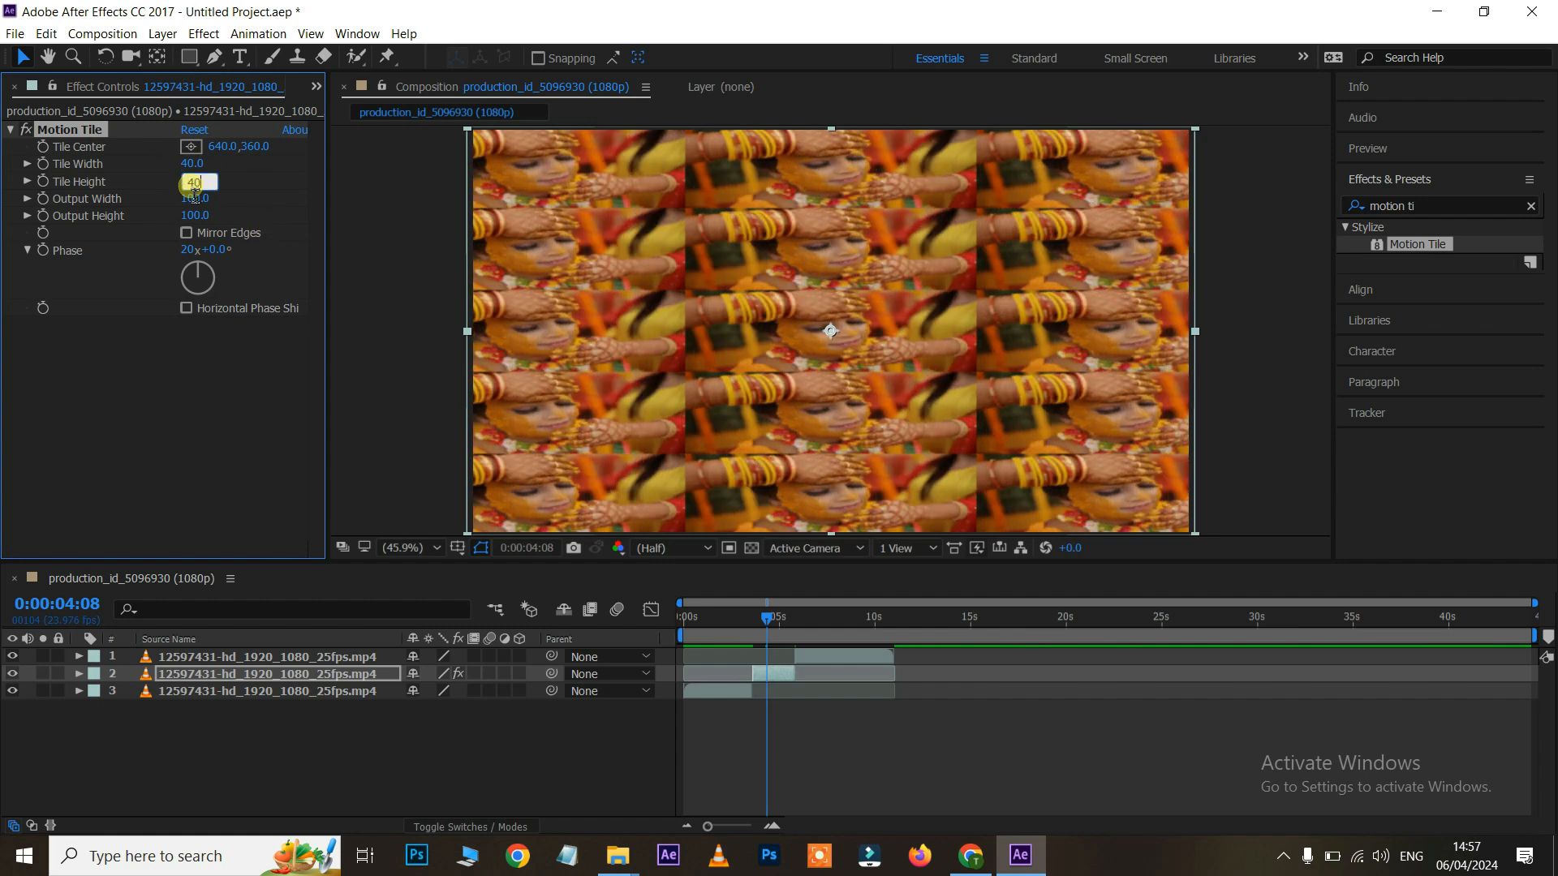
pyautogui.press('Return')
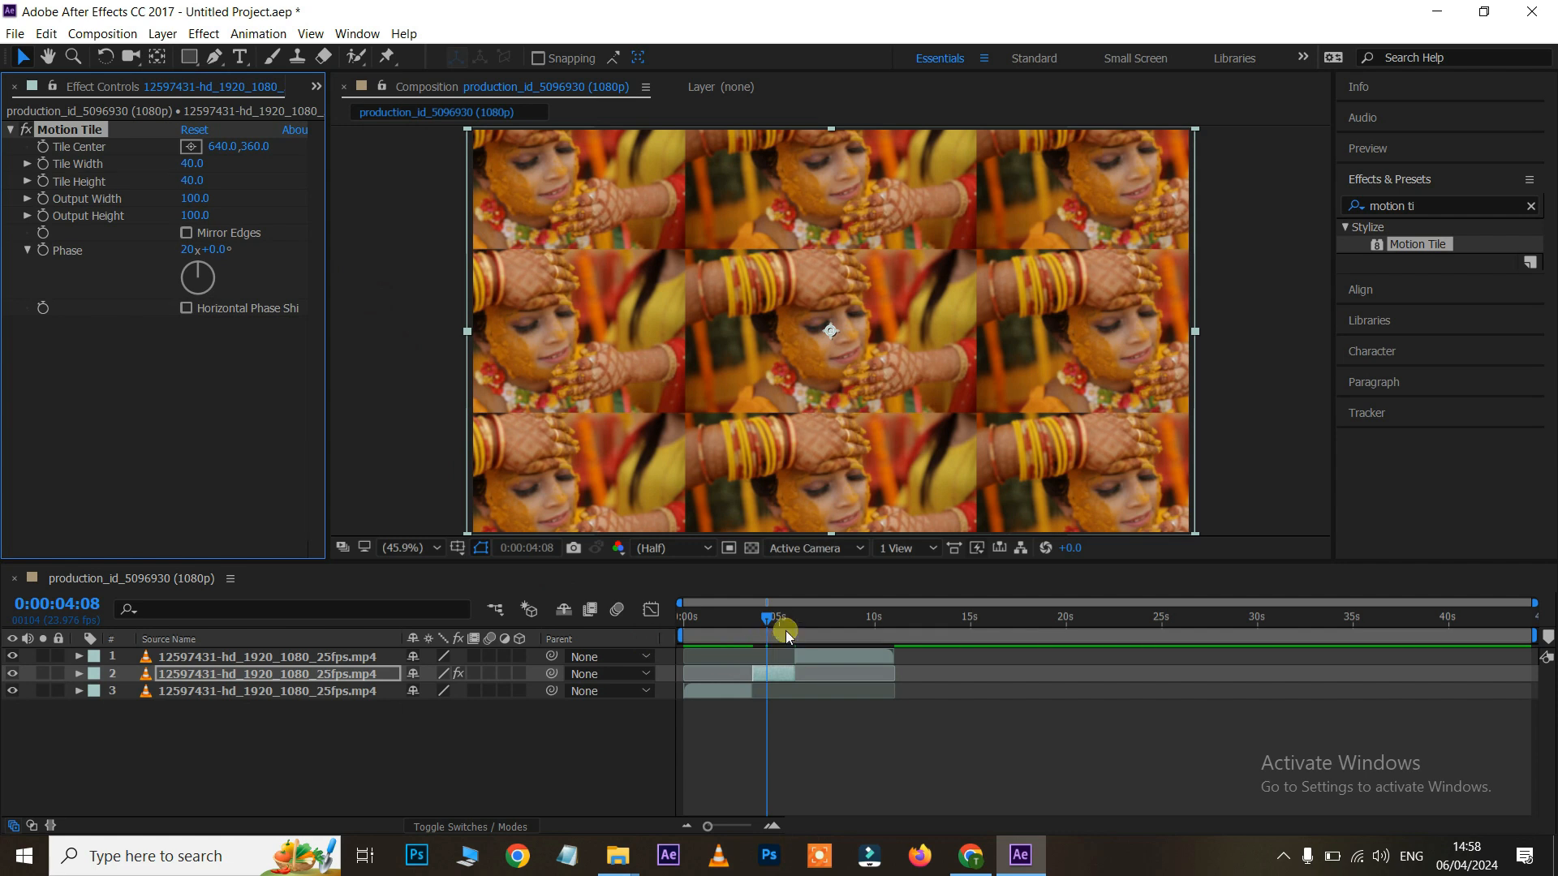
# - Play back the composition from 0:00:01:04 through the tiled middle segment
pyautogui.click(738, 622)
pyautogui.moveTo(727, 625); pyautogui.dragTo(705, 623)
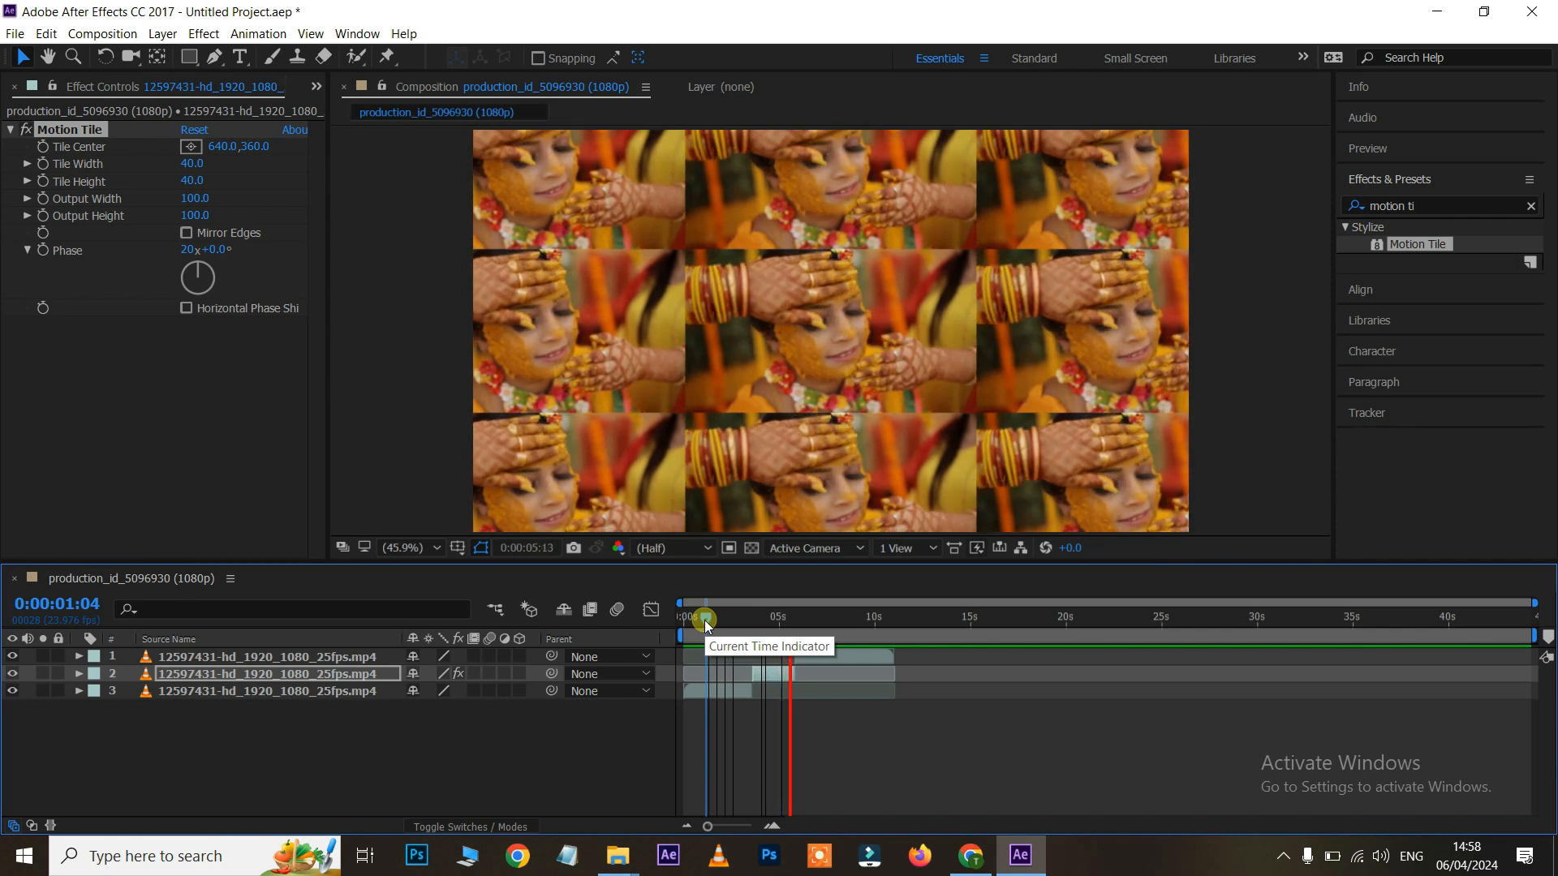
pyautogui.press('space')
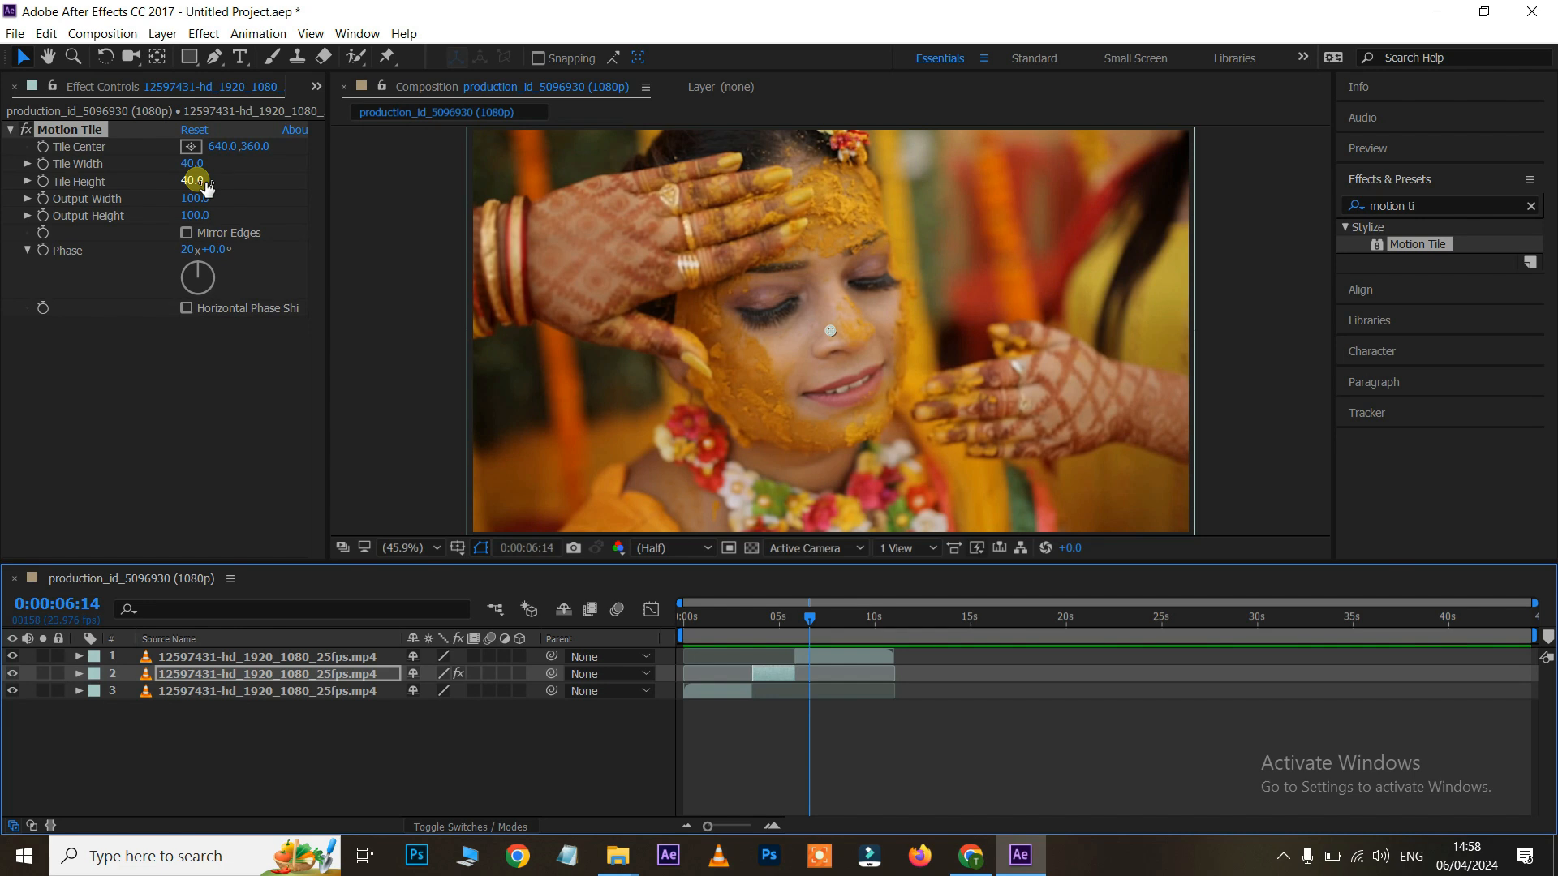
# - Change Motion Tile's Tile Width and Tile Height to 60 each
pyautogui.click(192, 163)
pyautogui.write('60')
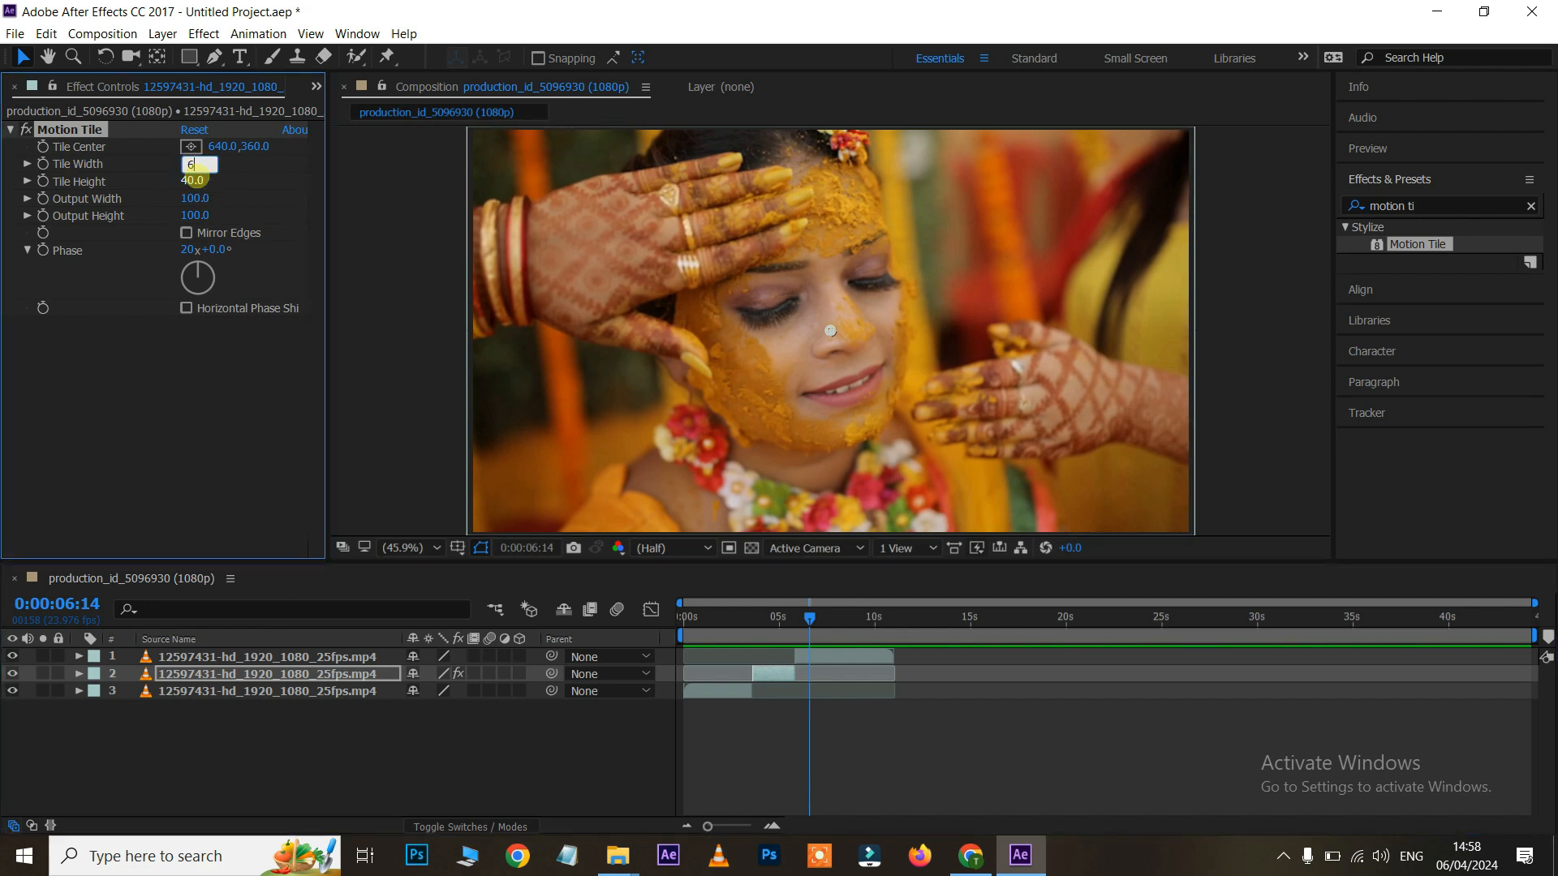
pyautogui.click(195, 181)
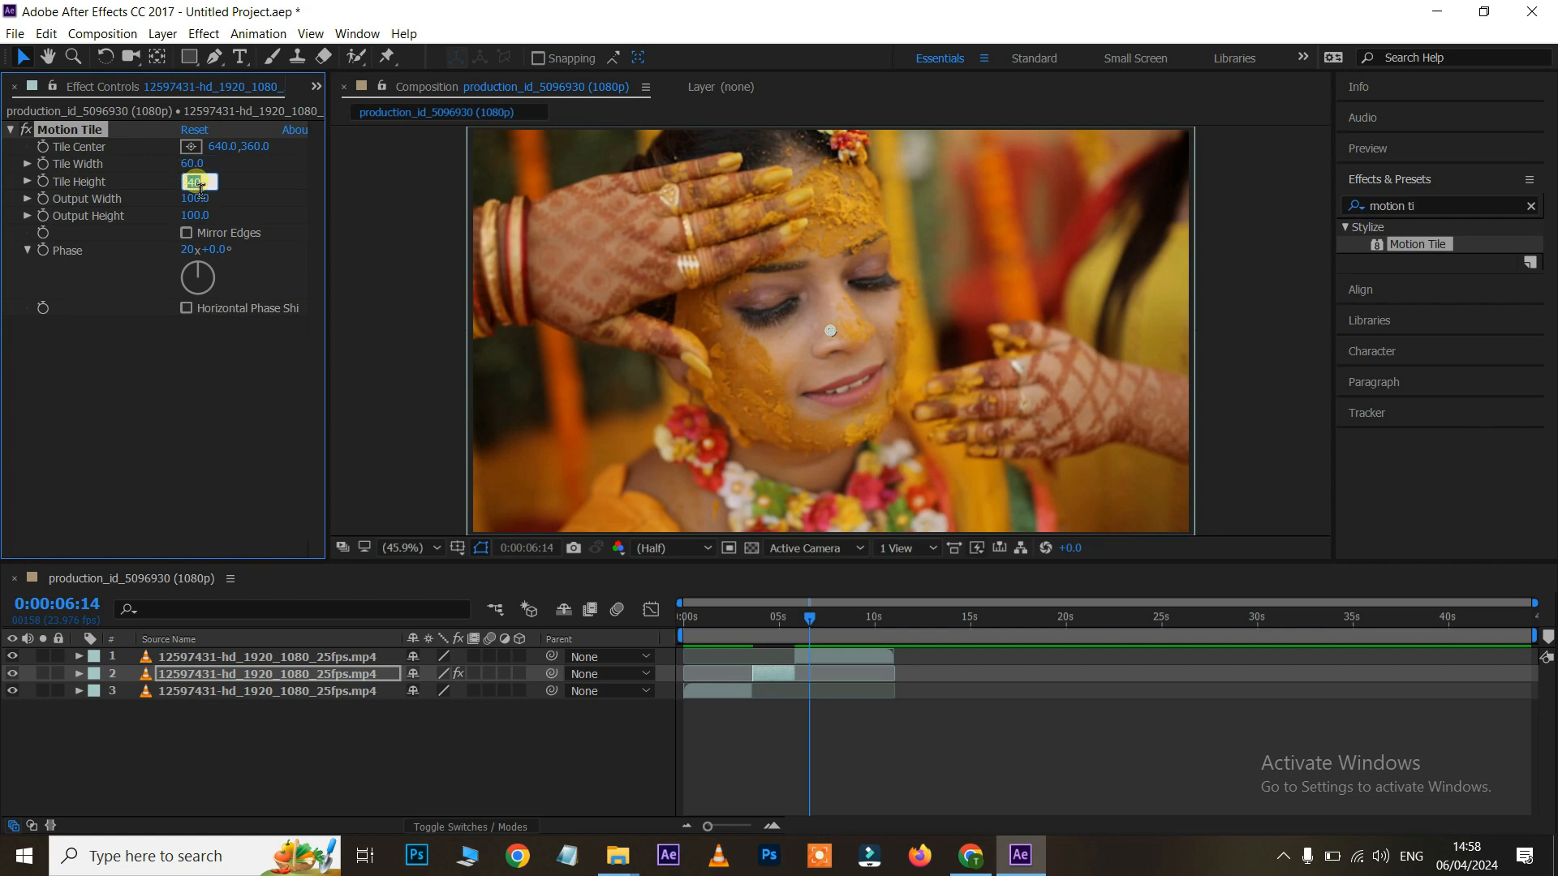
pyautogui.write('60')
pyautogui.press('Return')
# - Preview the tiled middle segment again, starting from 0:00:03:07
pyautogui.click(747, 625)
pyautogui.press('space')
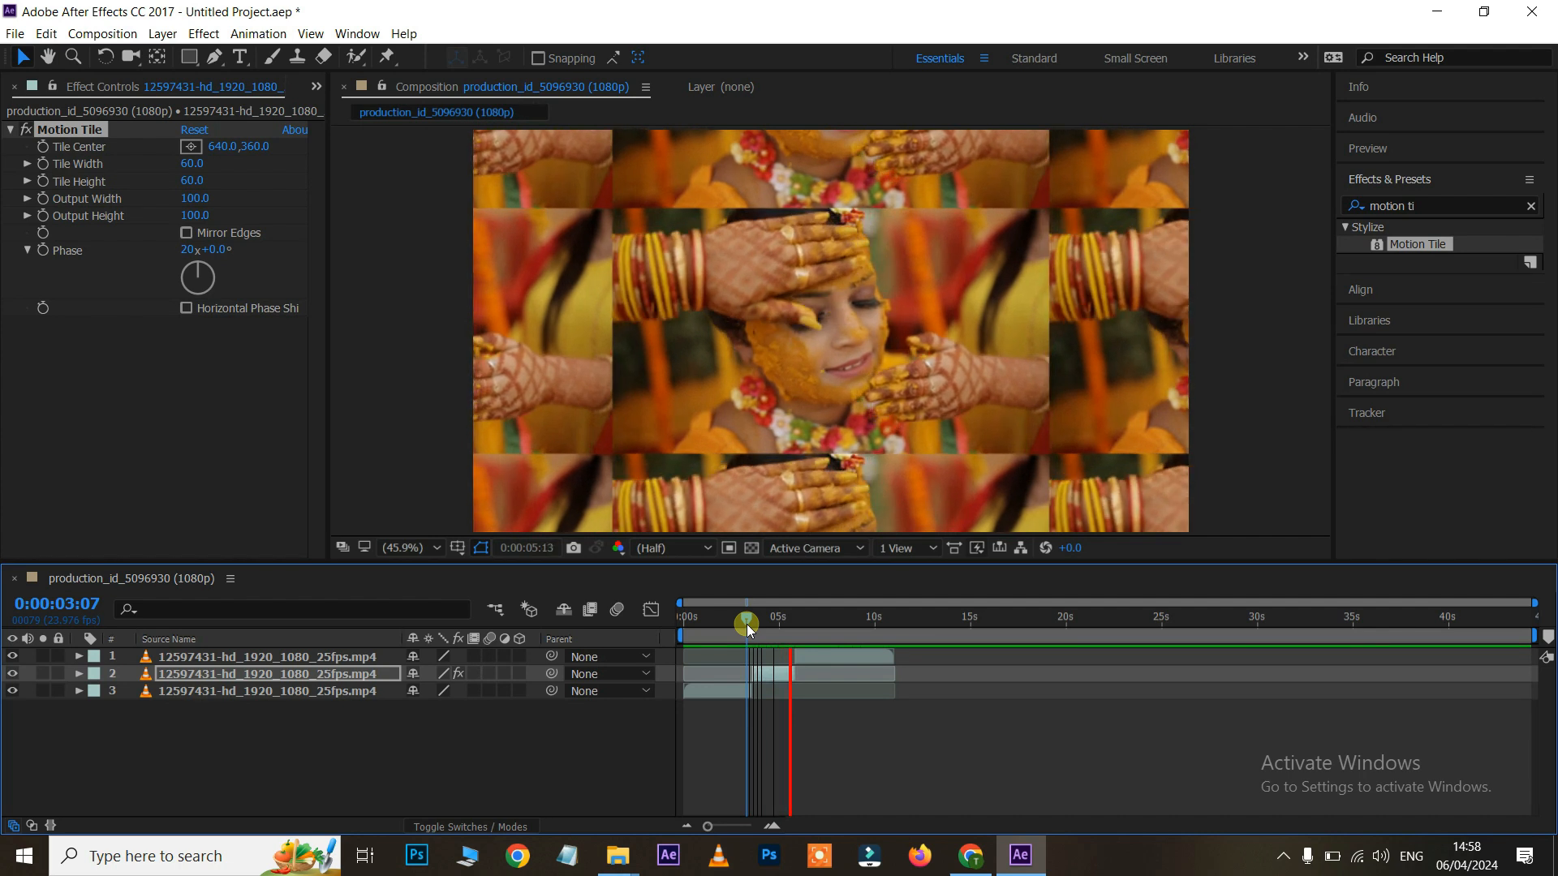
pyautogui.press('space')
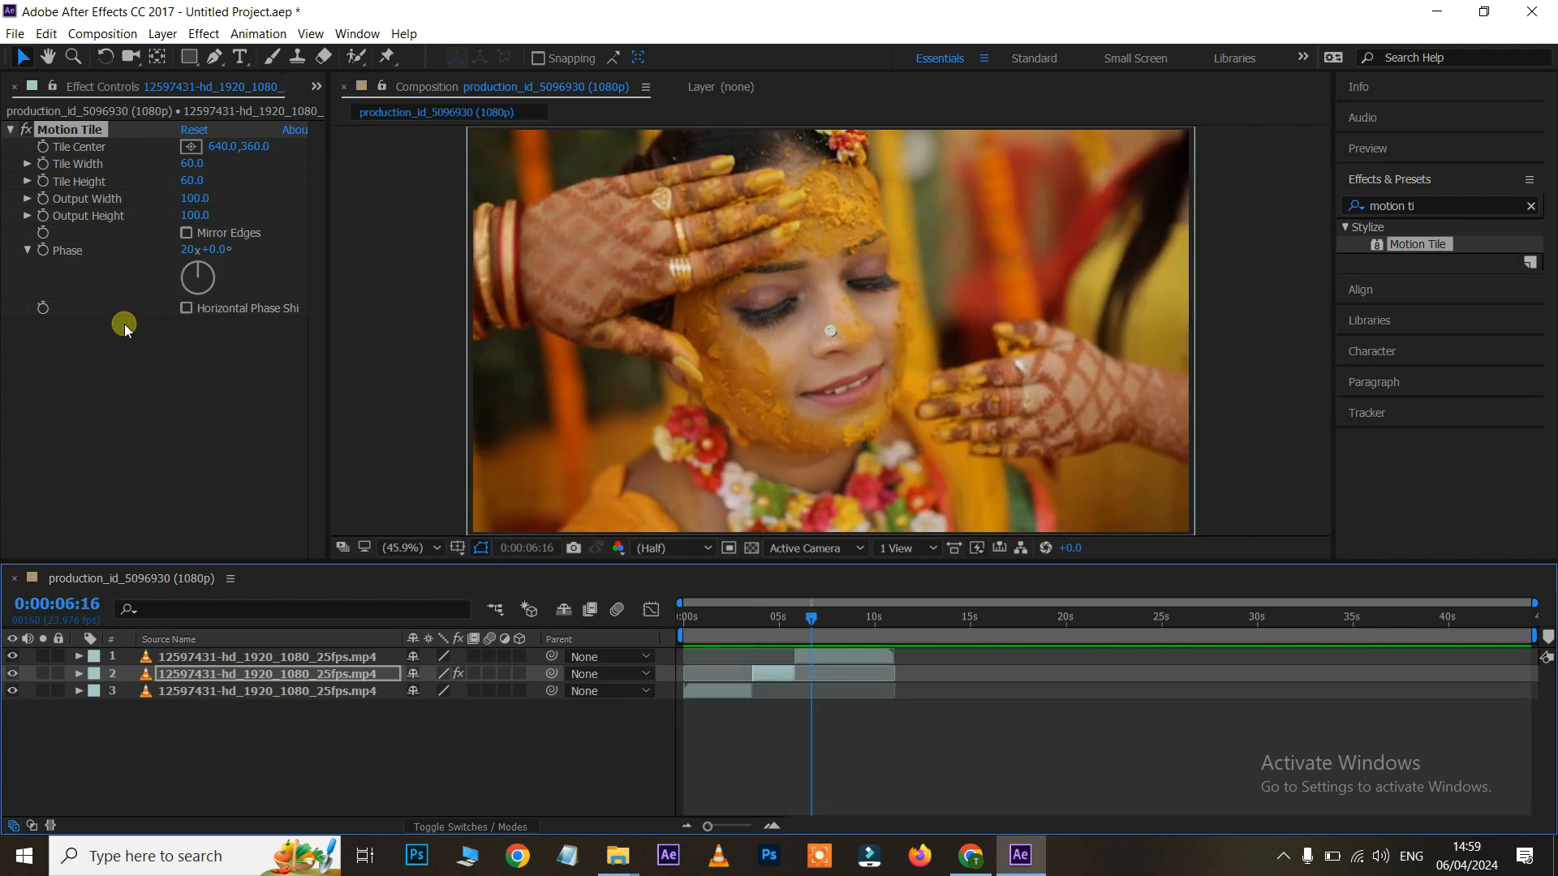
# - Replace the middle segment's Motion Tile effect with the Tint effect, with the current time at 0:00:04:21
pyautogui.click(28, 131)
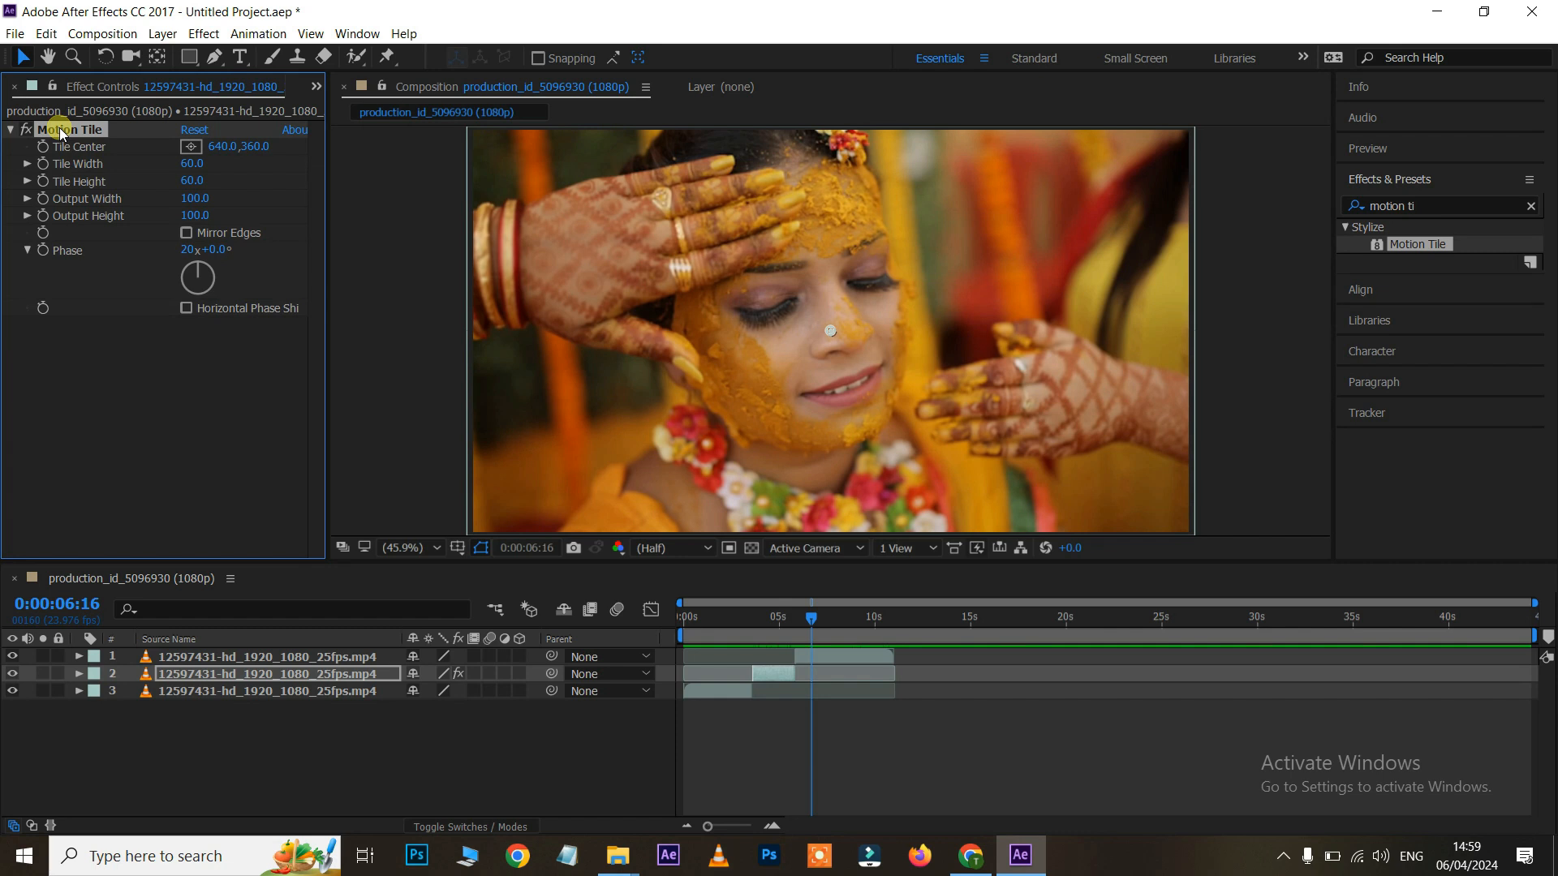
pyautogui.press('Delete')
pyautogui.click(776, 617)
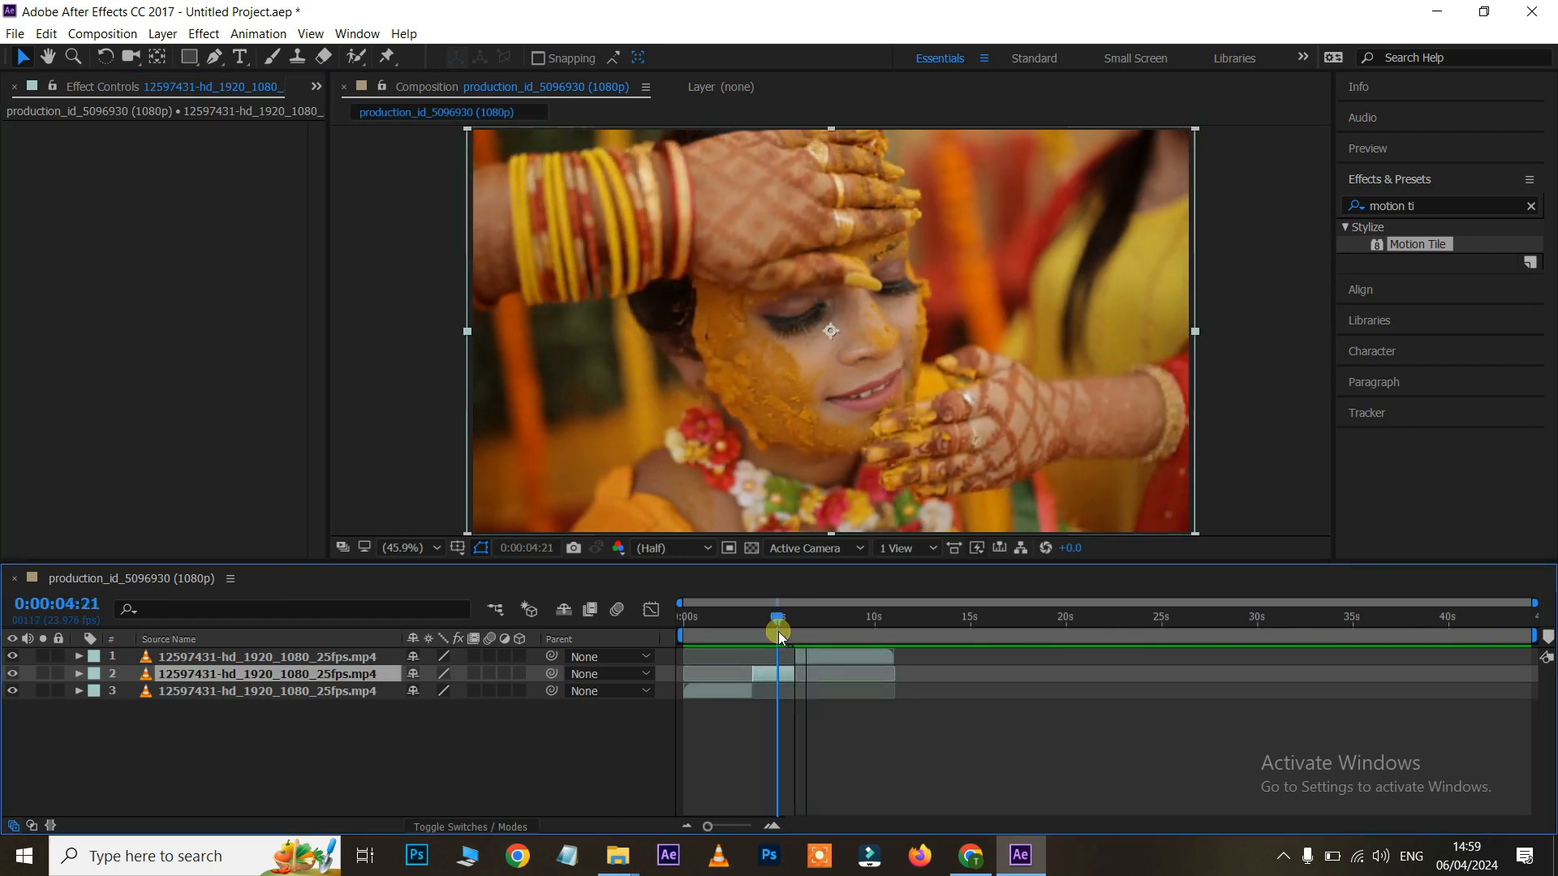
pyautogui.click(1421, 205)
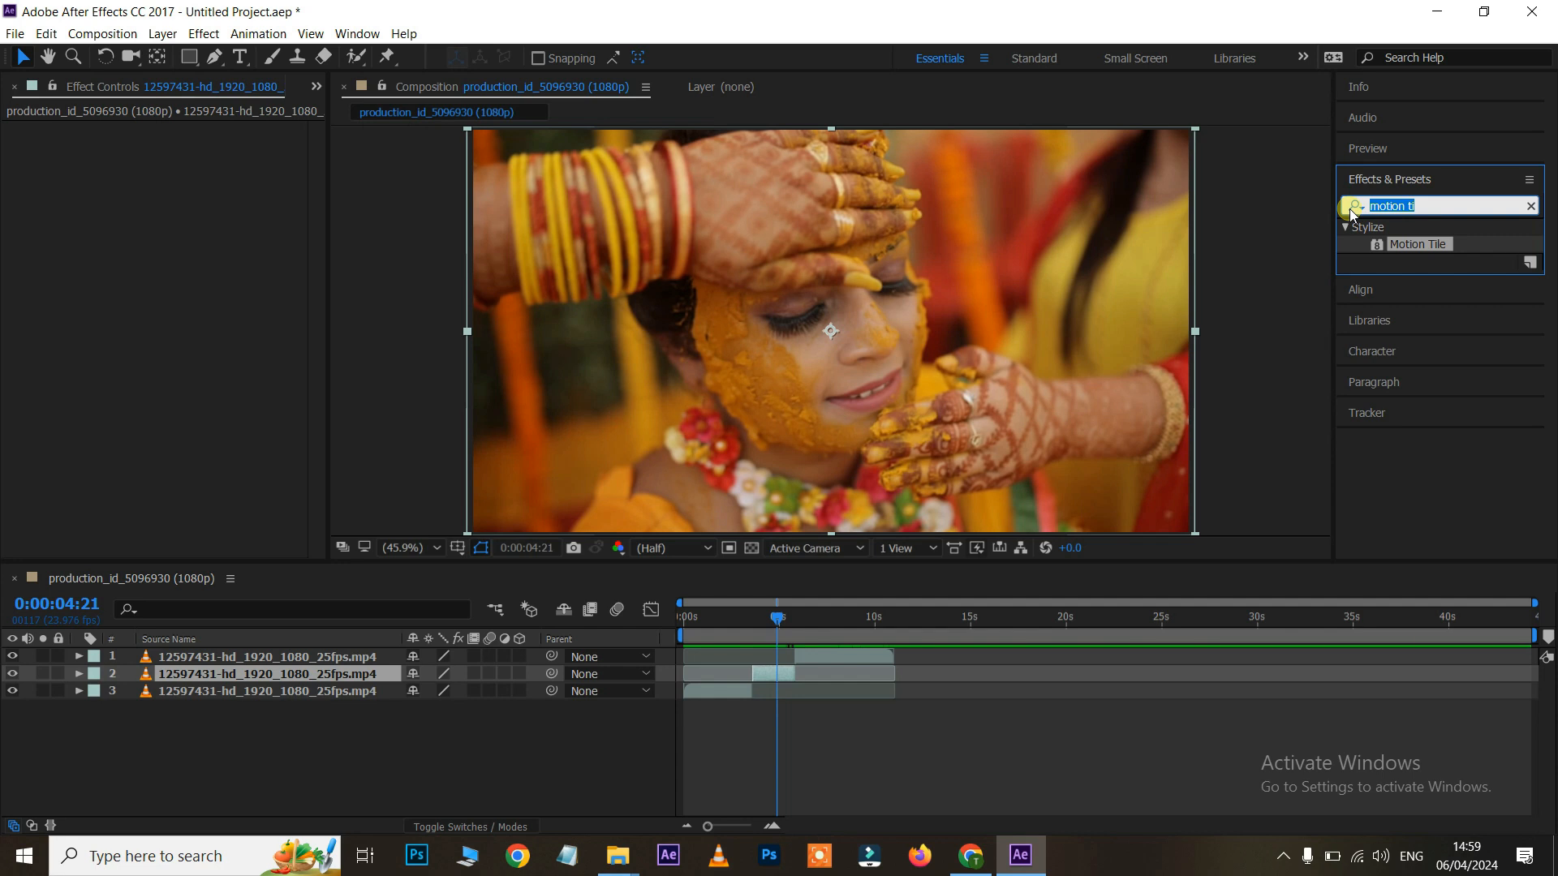
pyautogui.write('tint')
pyautogui.moveTo(1427, 301); pyautogui.dragTo(782, 696)
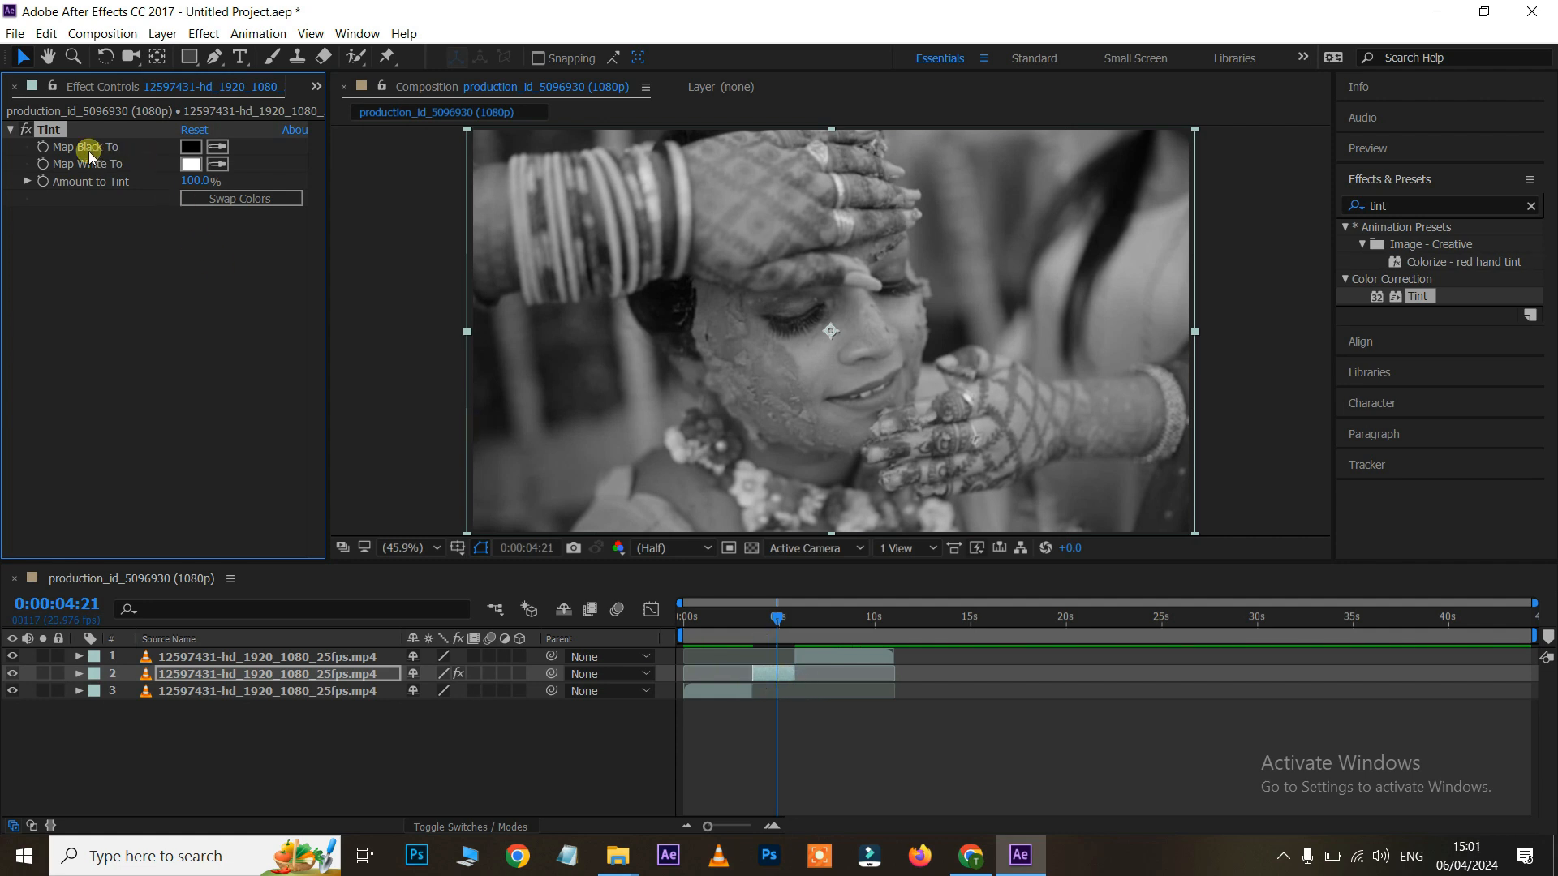
# - Try purple hues for the Tint effect's Map Black To colour and set it to bright red
pyautogui.click(193, 147)
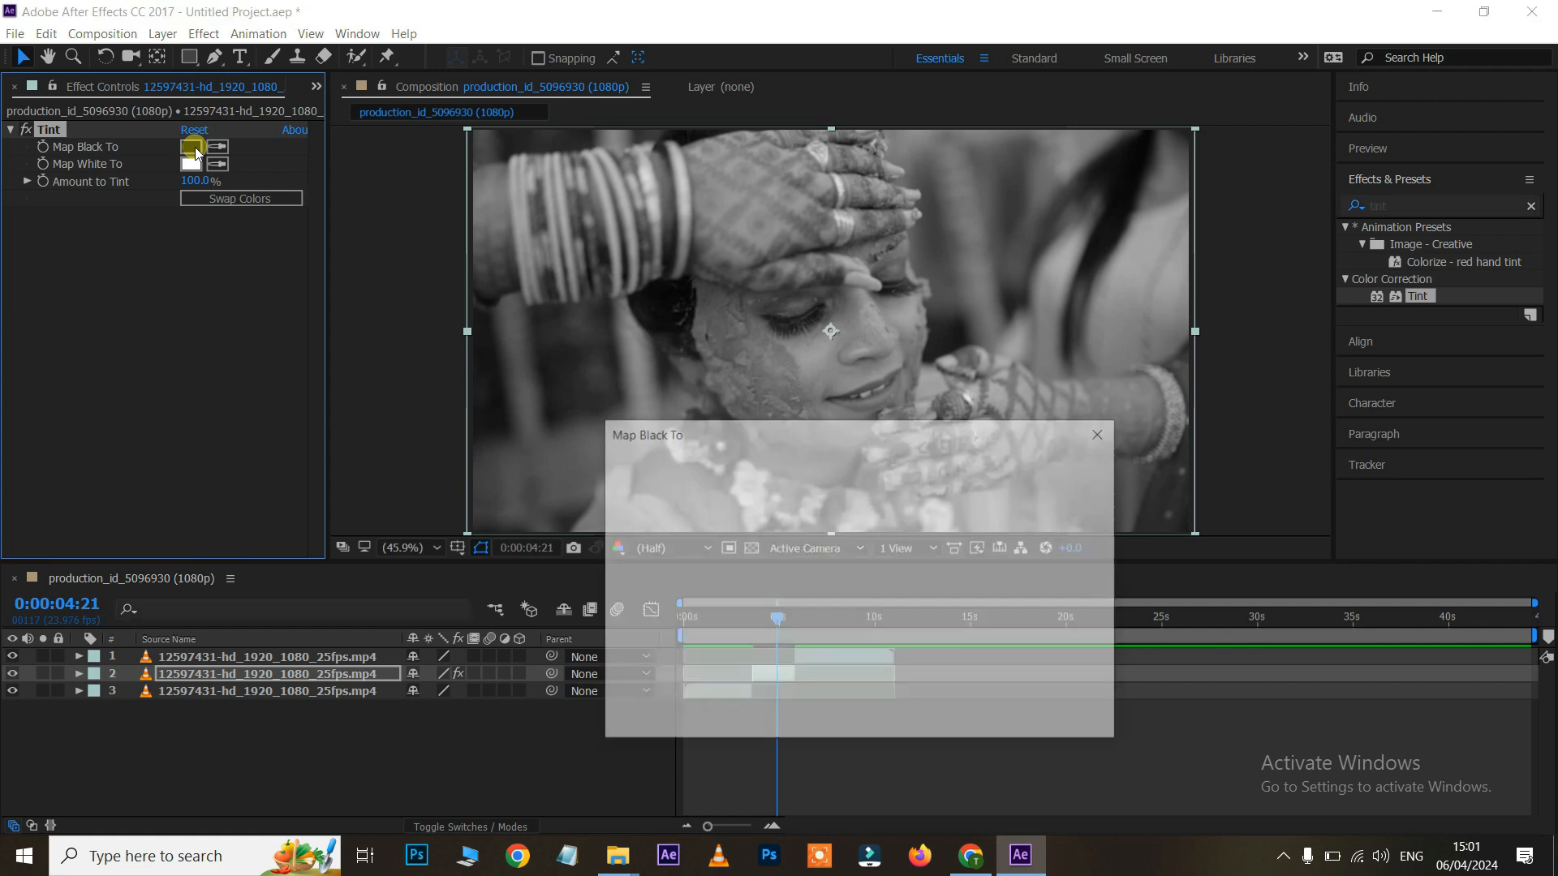
pyautogui.moveTo(868, 503); pyautogui.dragTo(875, 467)
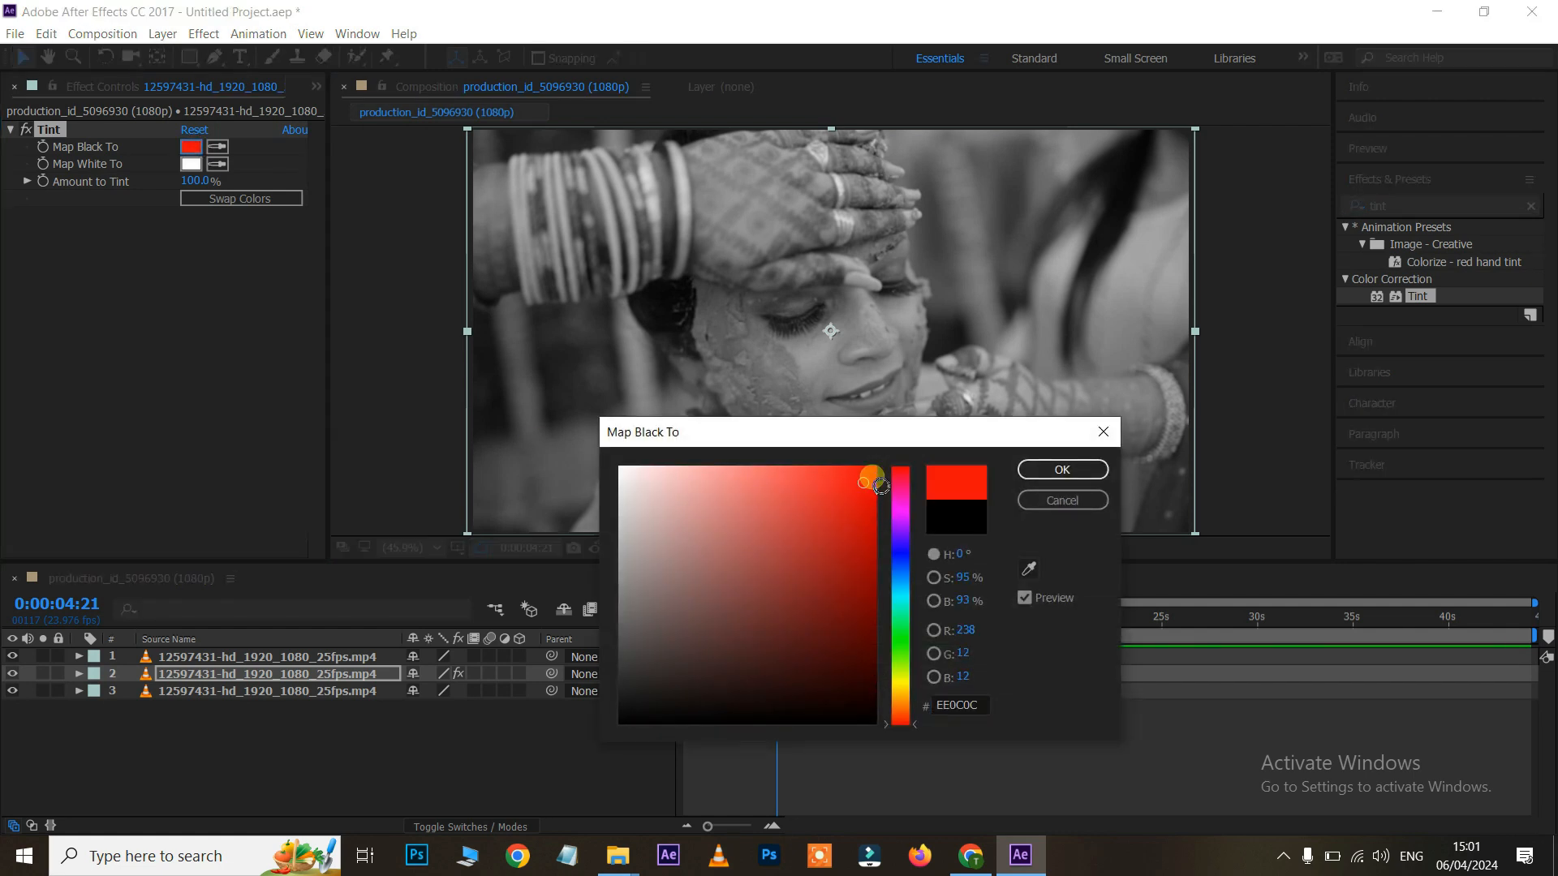
pyautogui.moveTo(879, 621); pyautogui.dragTo(878, 622)
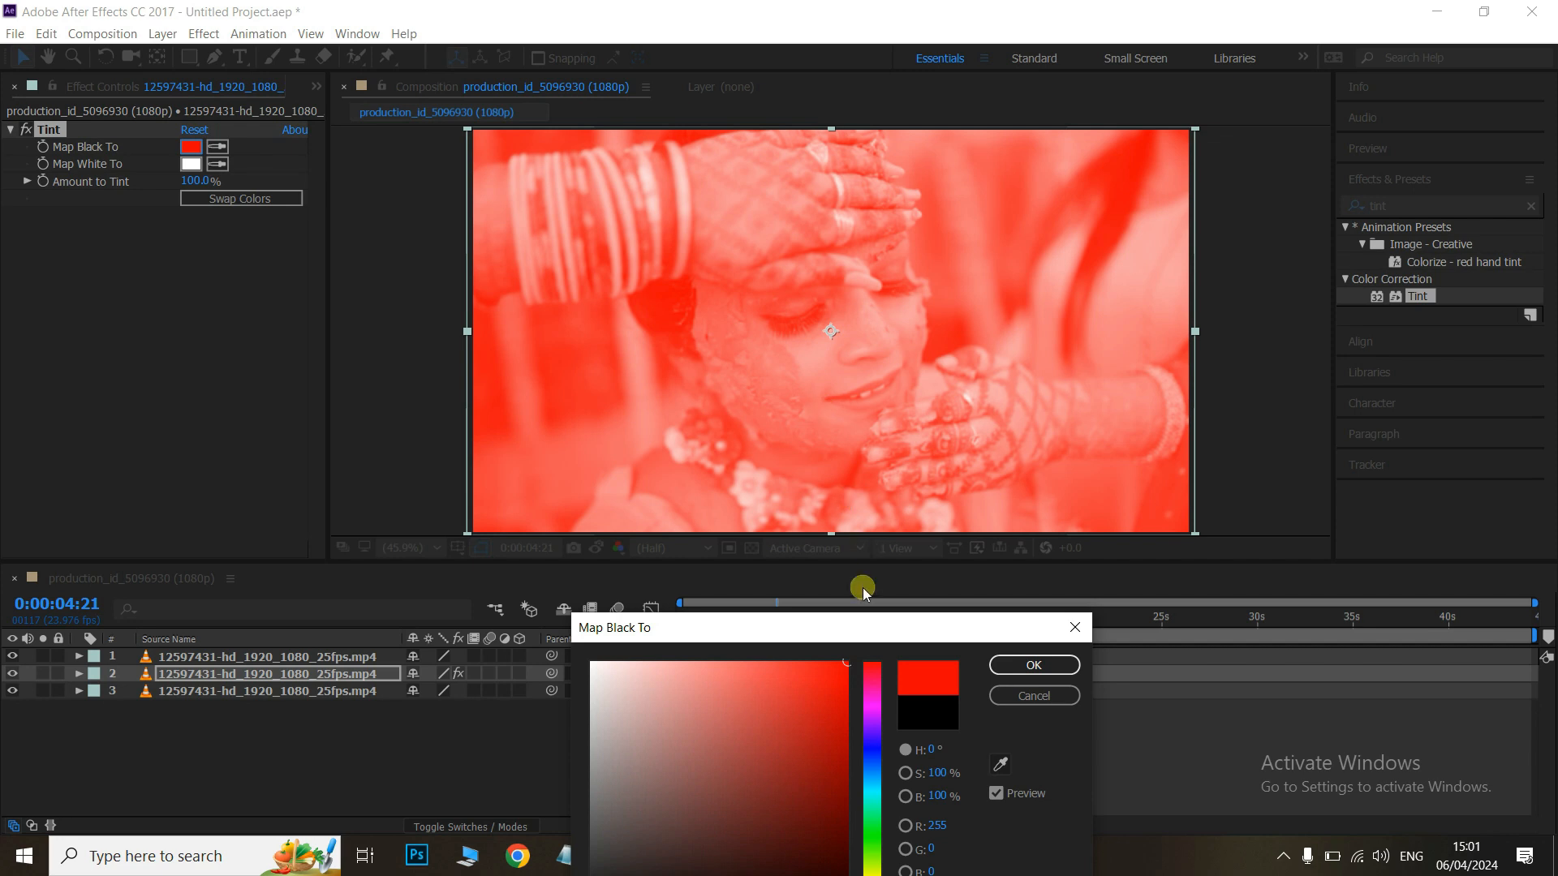
pyautogui.moveTo(872, 627); pyautogui.dragTo(1331, 416)
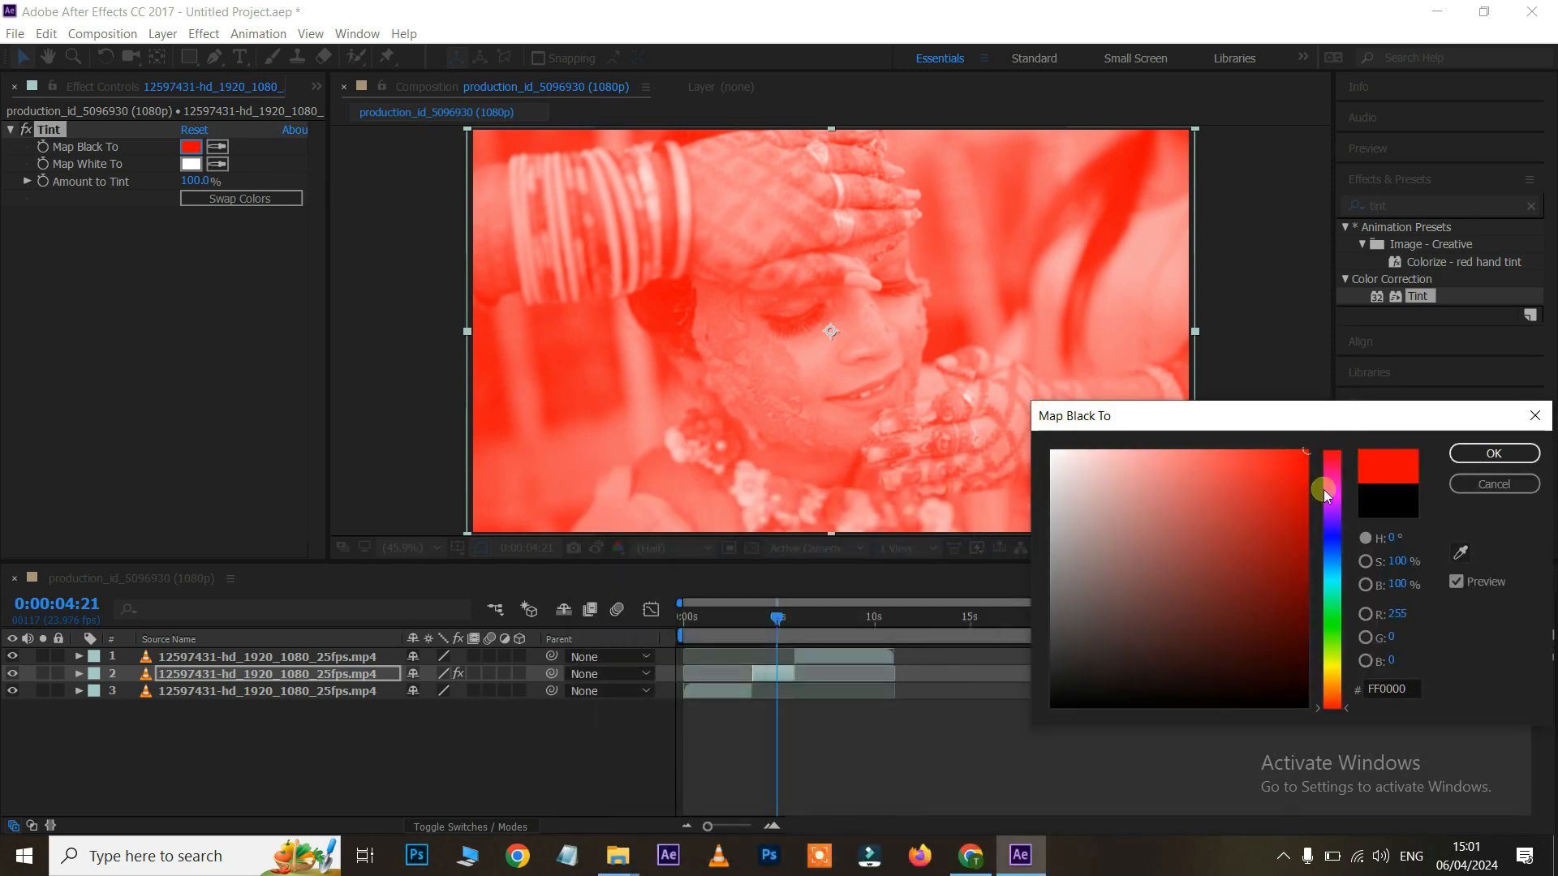
pyautogui.click(1335, 535)
pyautogui.moveTo(1328, 594); pyautogui.dragTo(1350, 510)
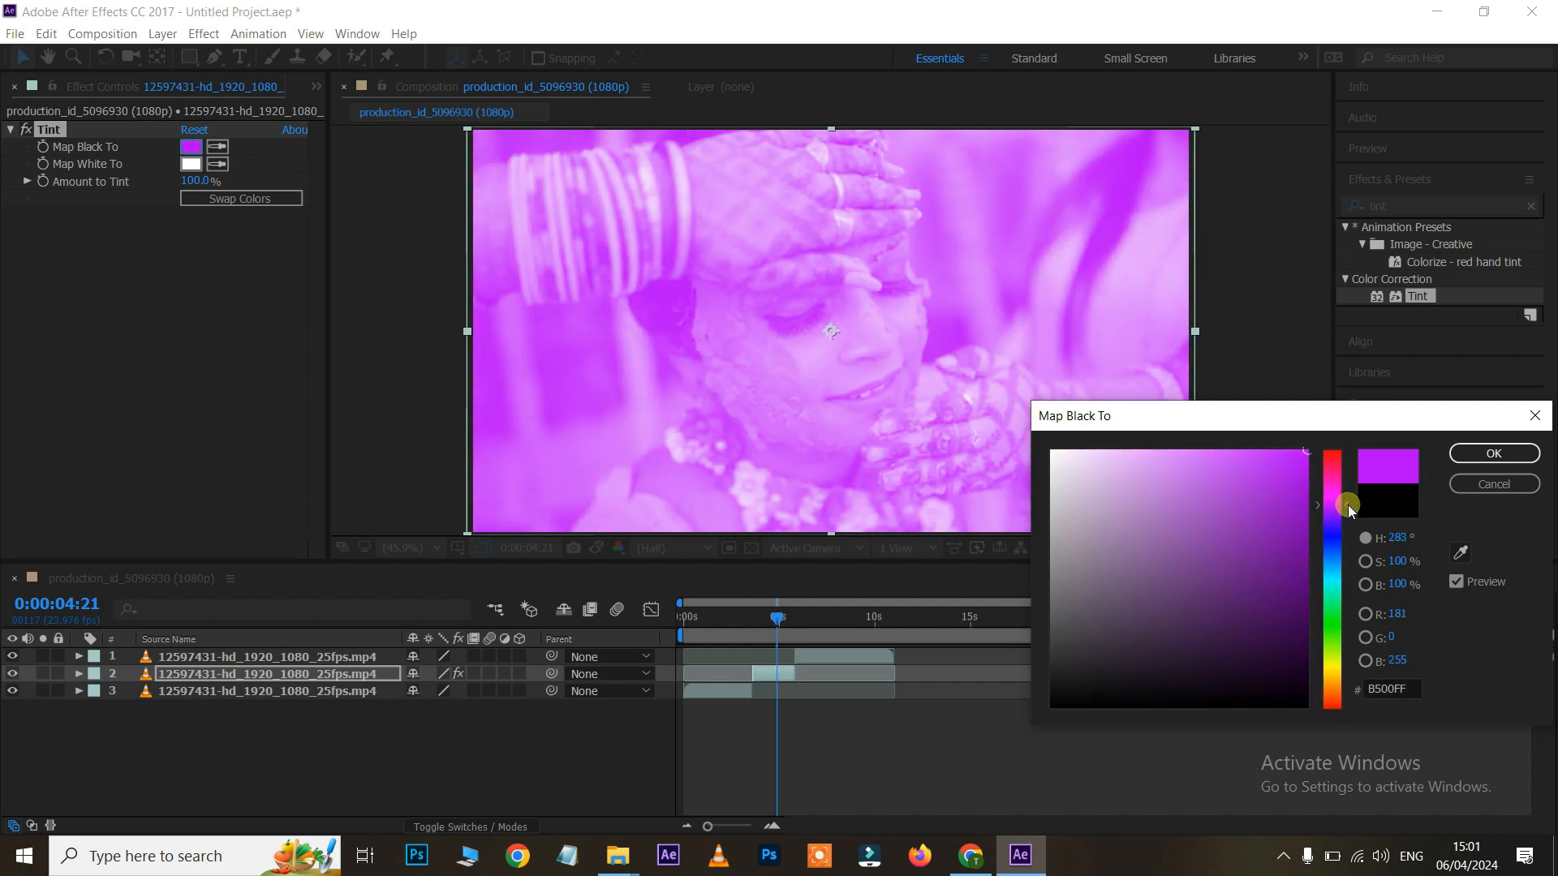
pyautogui.moveTo(1339, 597); pyautogui.dragTo(1340, 438)
pyautogui.click(1494, 452)
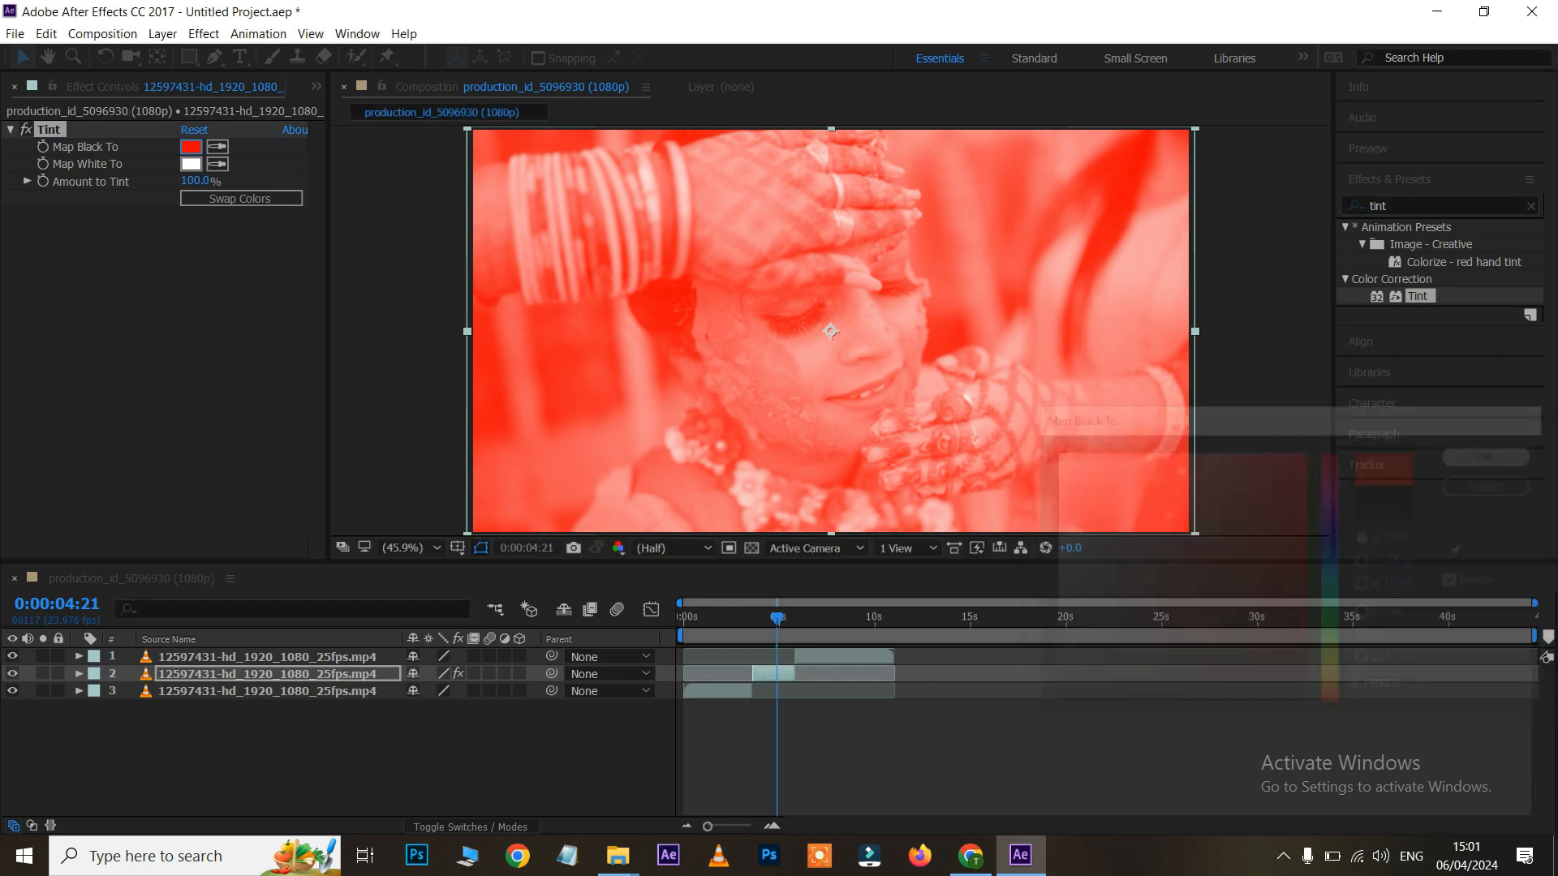
# - Accept white for the Tint effect's Map White To colour and preview the tinted segment from 0:00:02:19
pyautogui.click(190, 164)
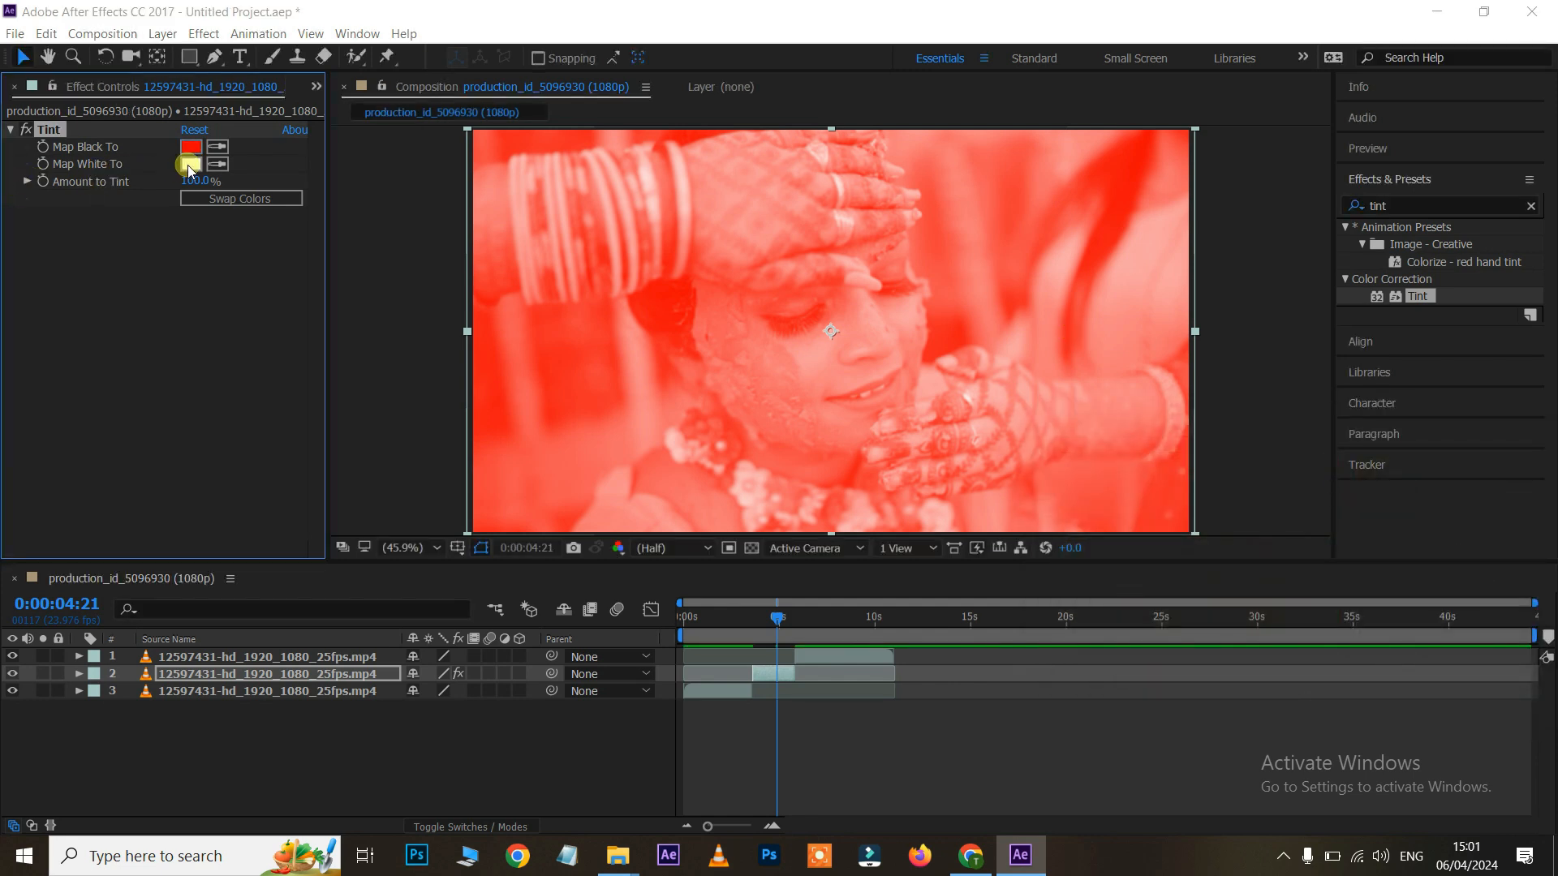
pyautogui.moveTo(1083, 667)
pyautogui.mouseDown()
pyautogui.moveTo(1060, 719)
pyautogui.moveTo(1217, 601)
pyautogui.moveTo(1292, 516)
pyautogui.moveTo(1179, 452)
pyautogui.moveTo(1033, 406)
pyautogui.mouseUp()
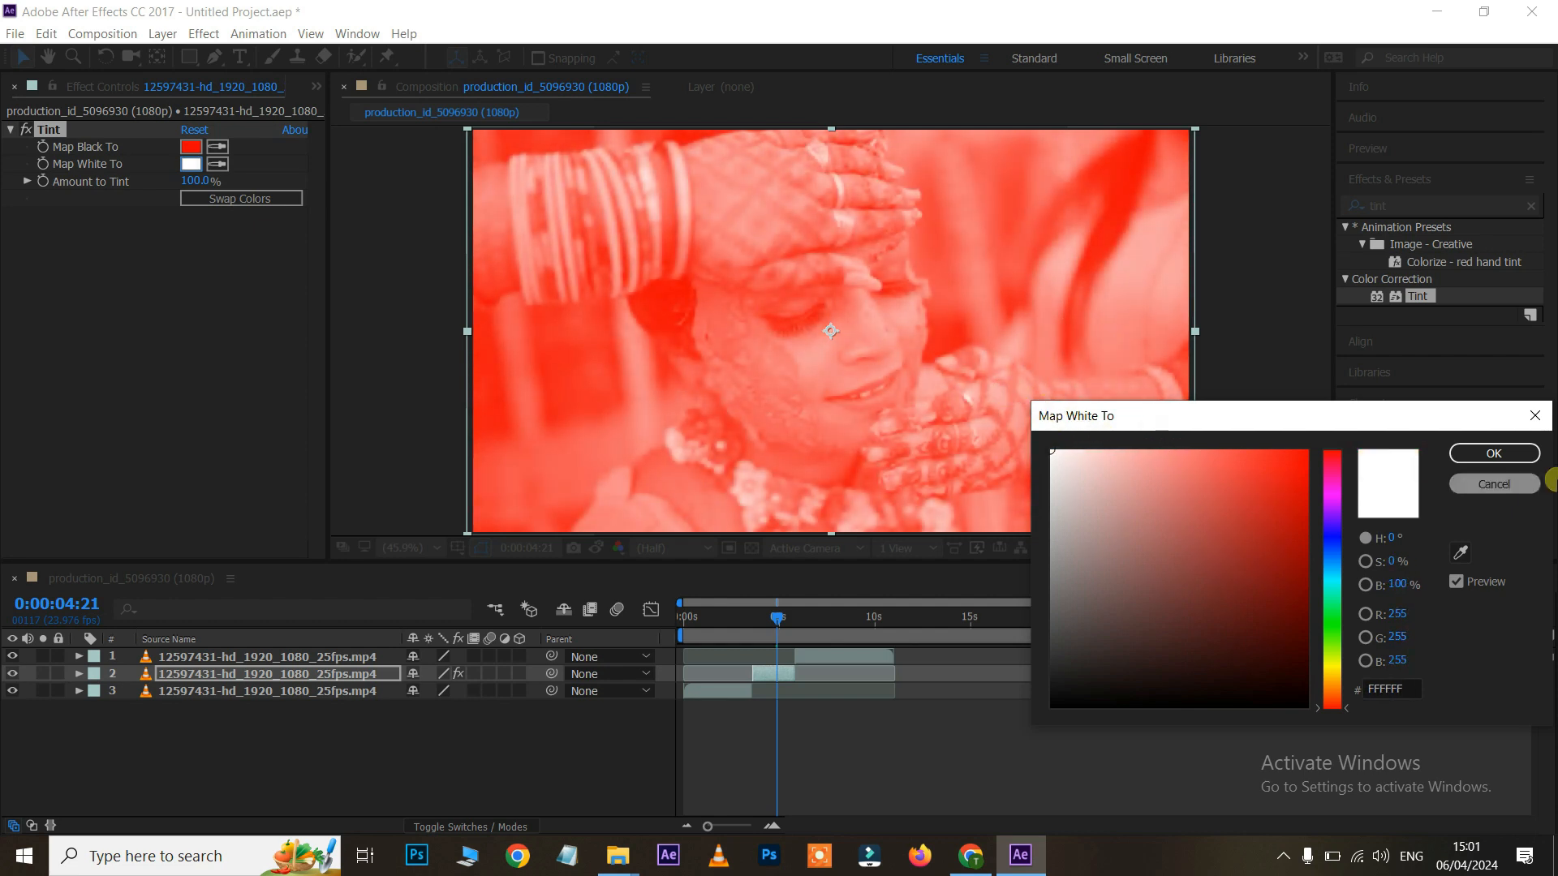
pyautogui.click(1495, 457)
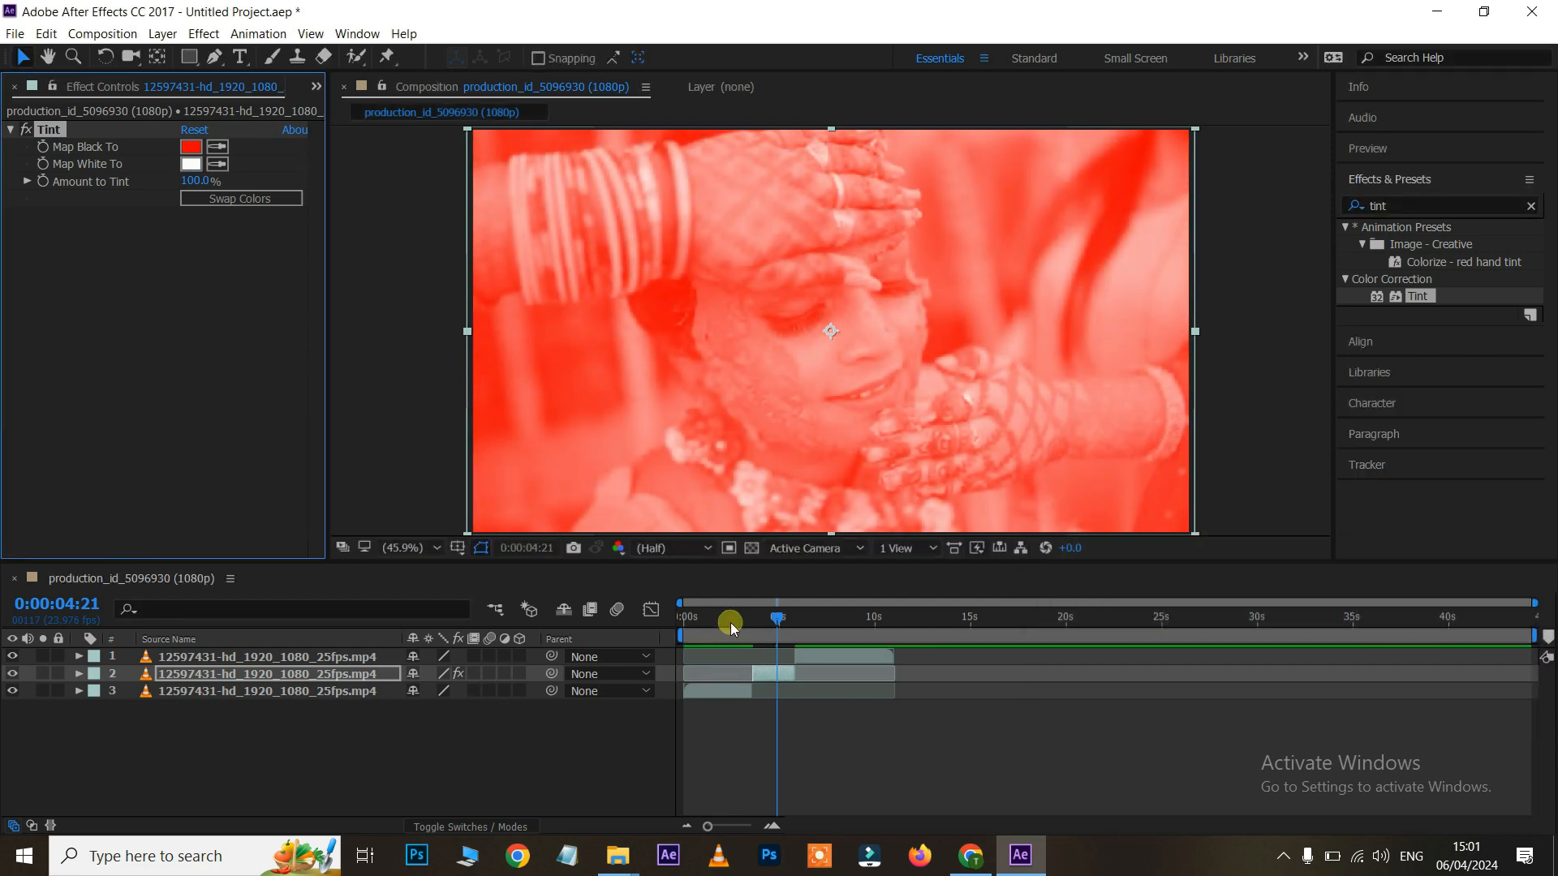
pyautogui.click(738, 621)
pyautogui.press('space')
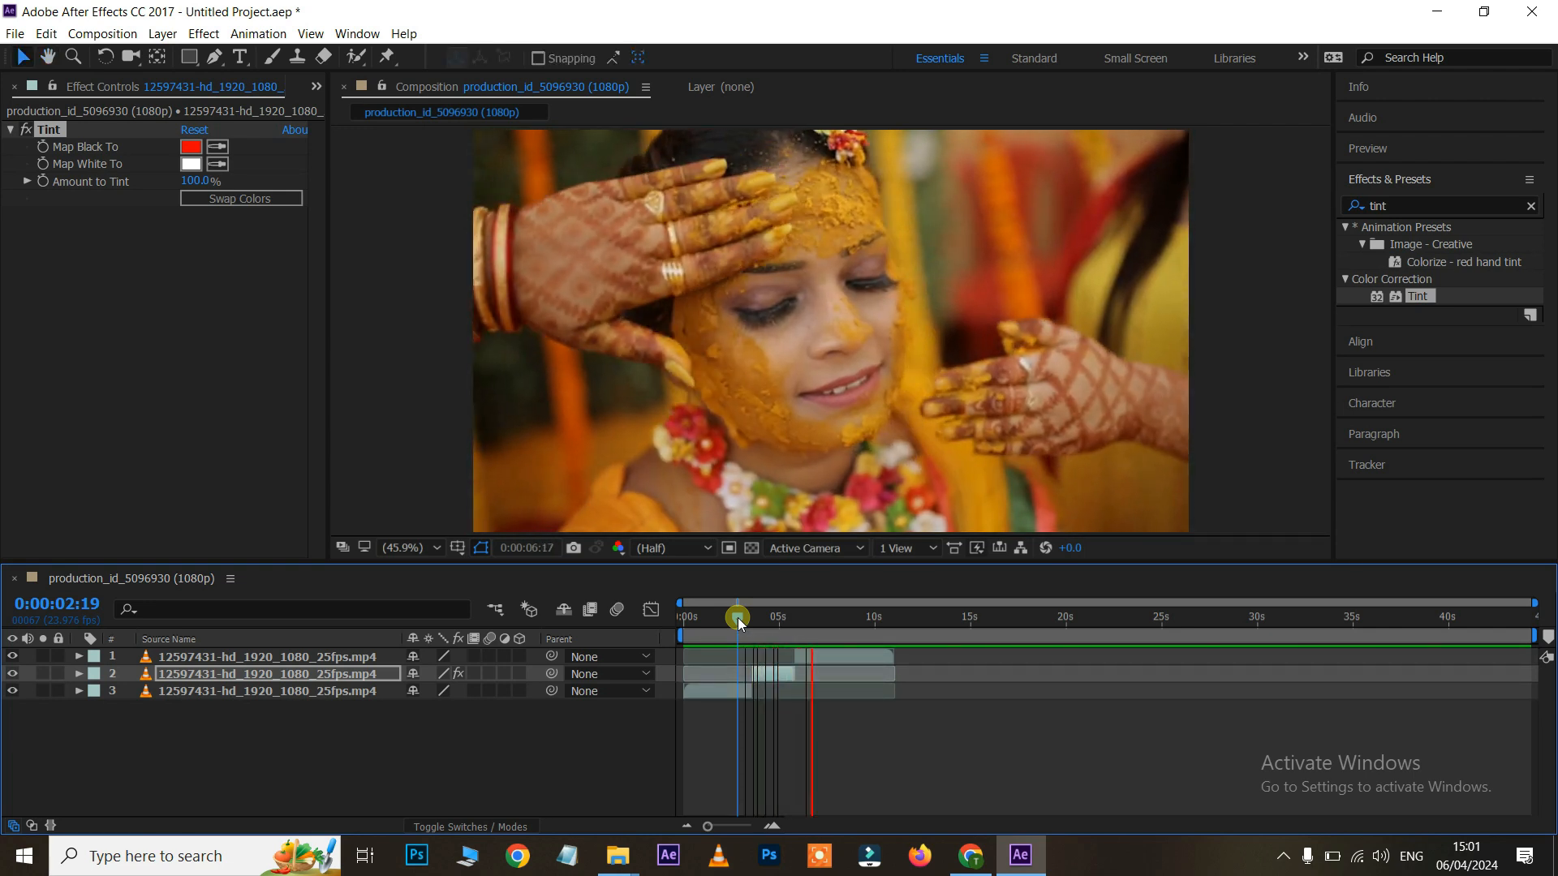
pyautogui.press('space')
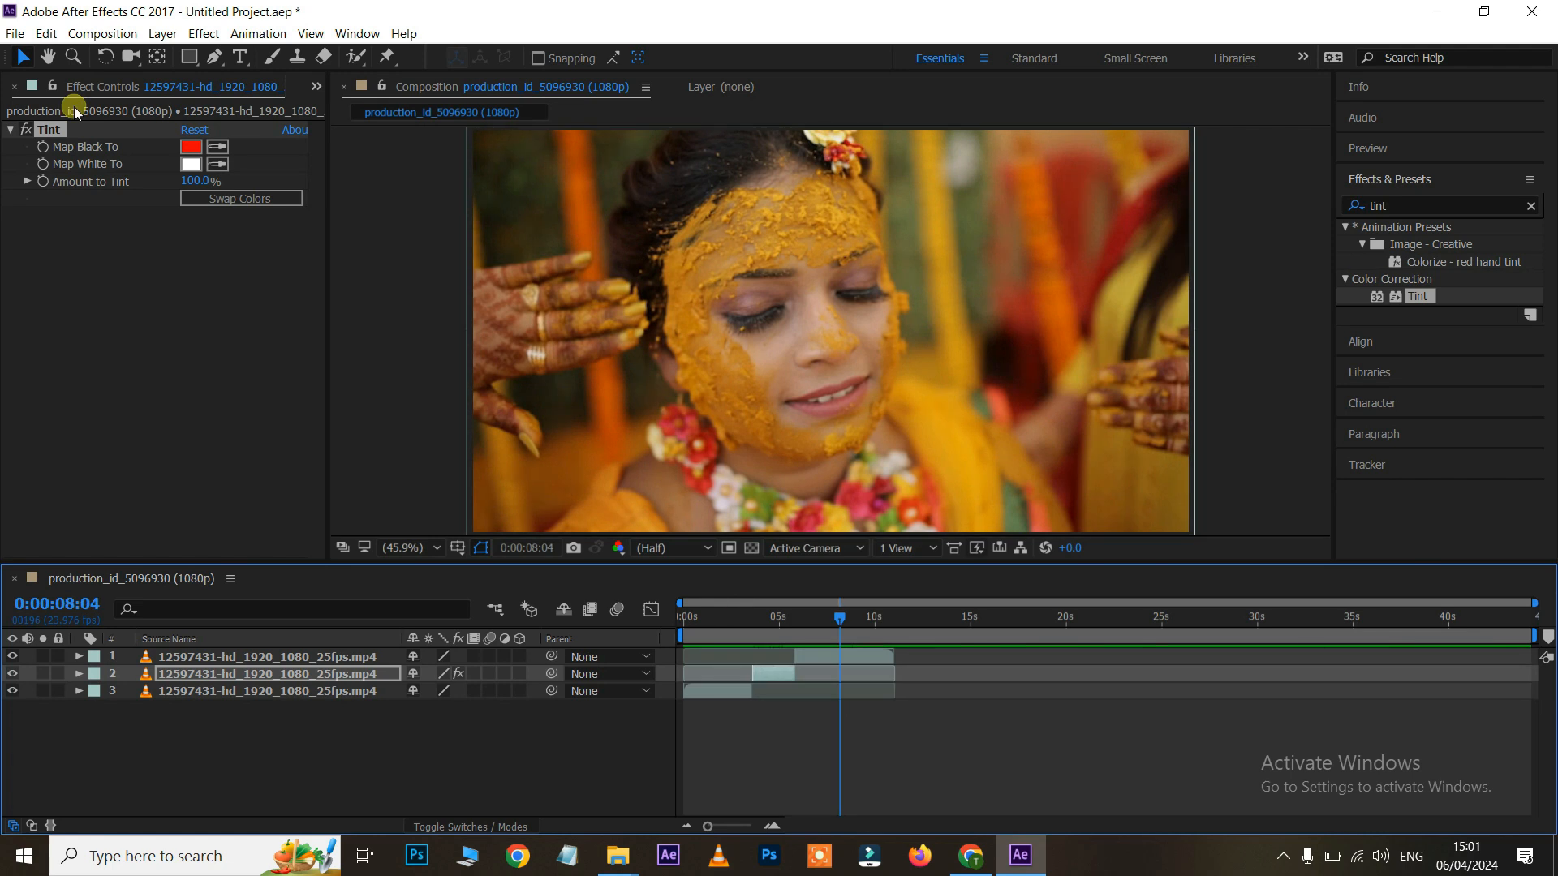
# - Import logo 2.png as the top layer of the composition and scale it down until the whole PUMA logo fits in the frame
pyautogui.click(617, 856)
pyautogui.moveTo(446, 341); pyautogui.dragTo(224, 460)
pyautogui.moveTo(224, 461); pyautogui.dragTo(224, 460)
pyautogui.moveTo(122, 289); pyautogui.dragTo(757, 656)
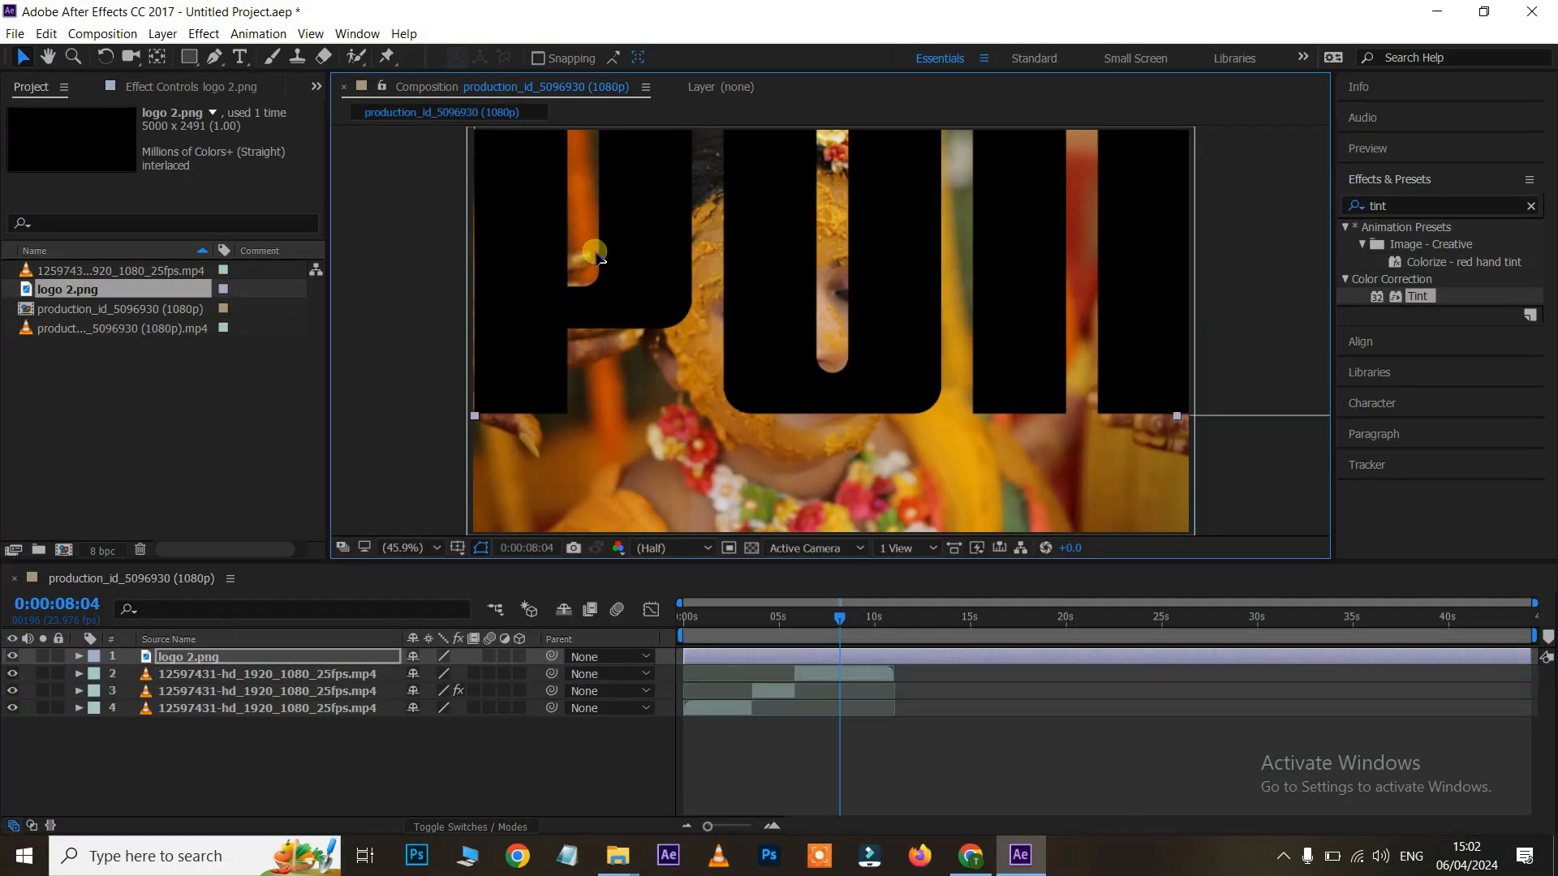
pyautogui.moveTo(578, 223); pyautogui.dragTo(636, 309)
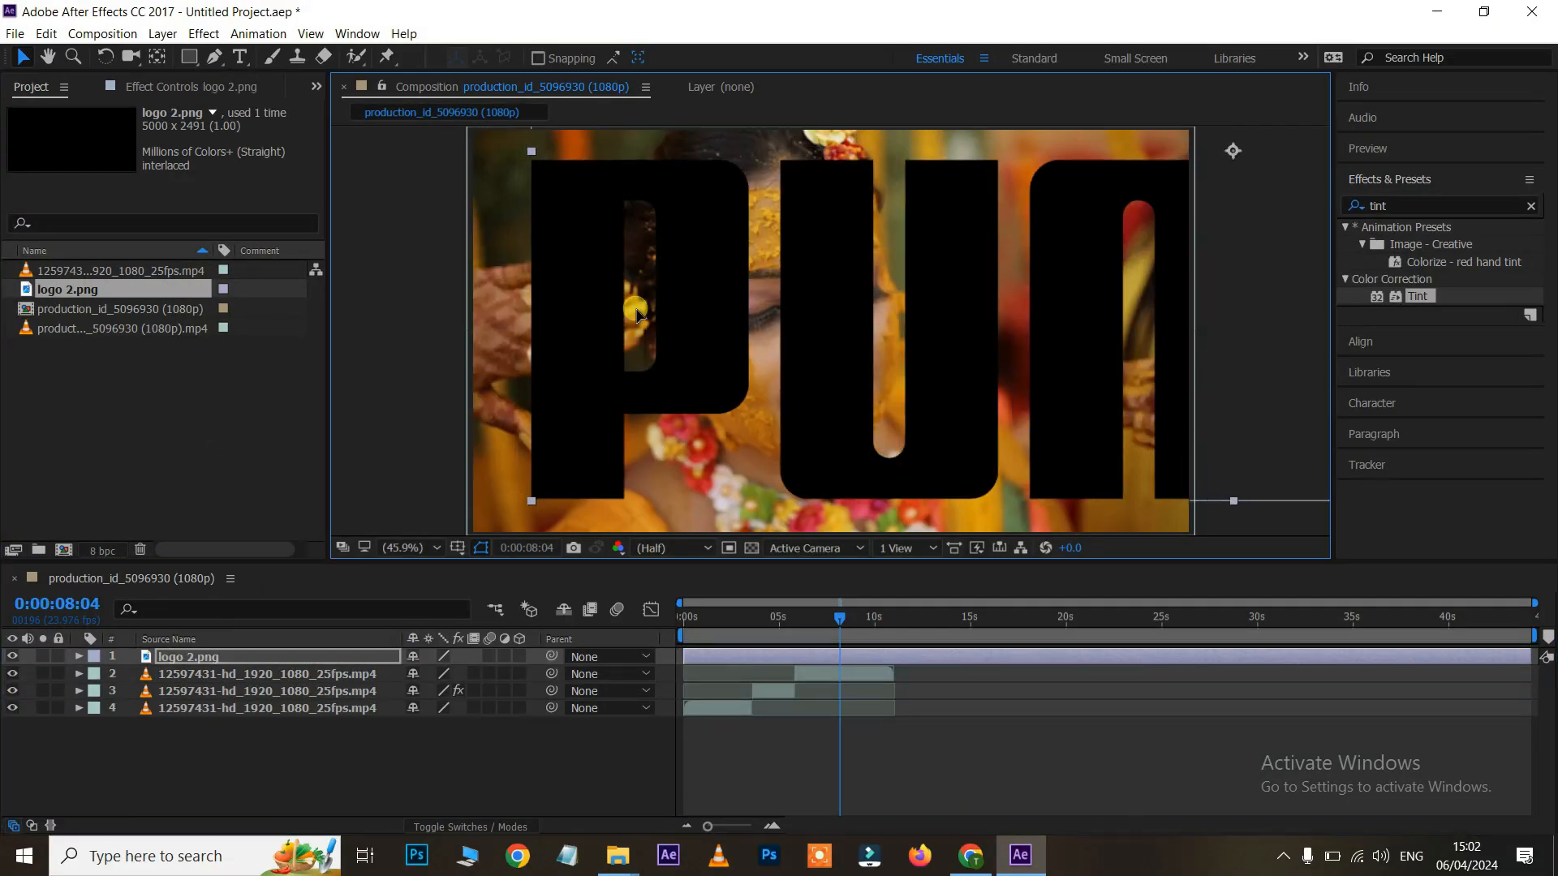
pyautogui.moveTo(528, 148); pyautogui.dragTo(786, 430)
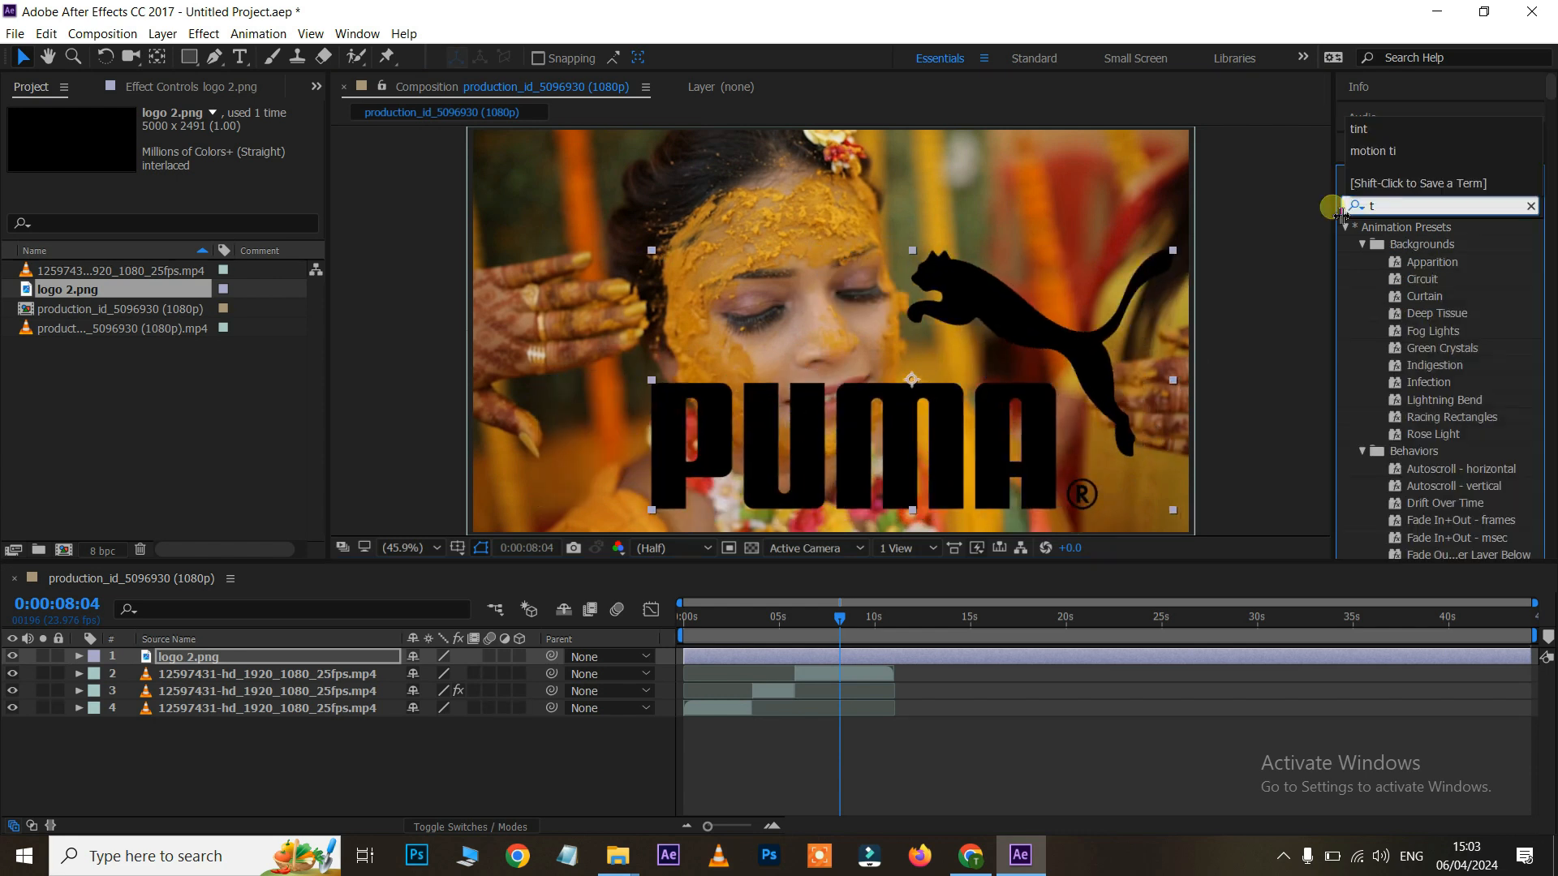
# - Apply the Tint effect to the logo 2.png layer and change its Map Black To colour to a bright, saturated hue
pyautogui.write('int')
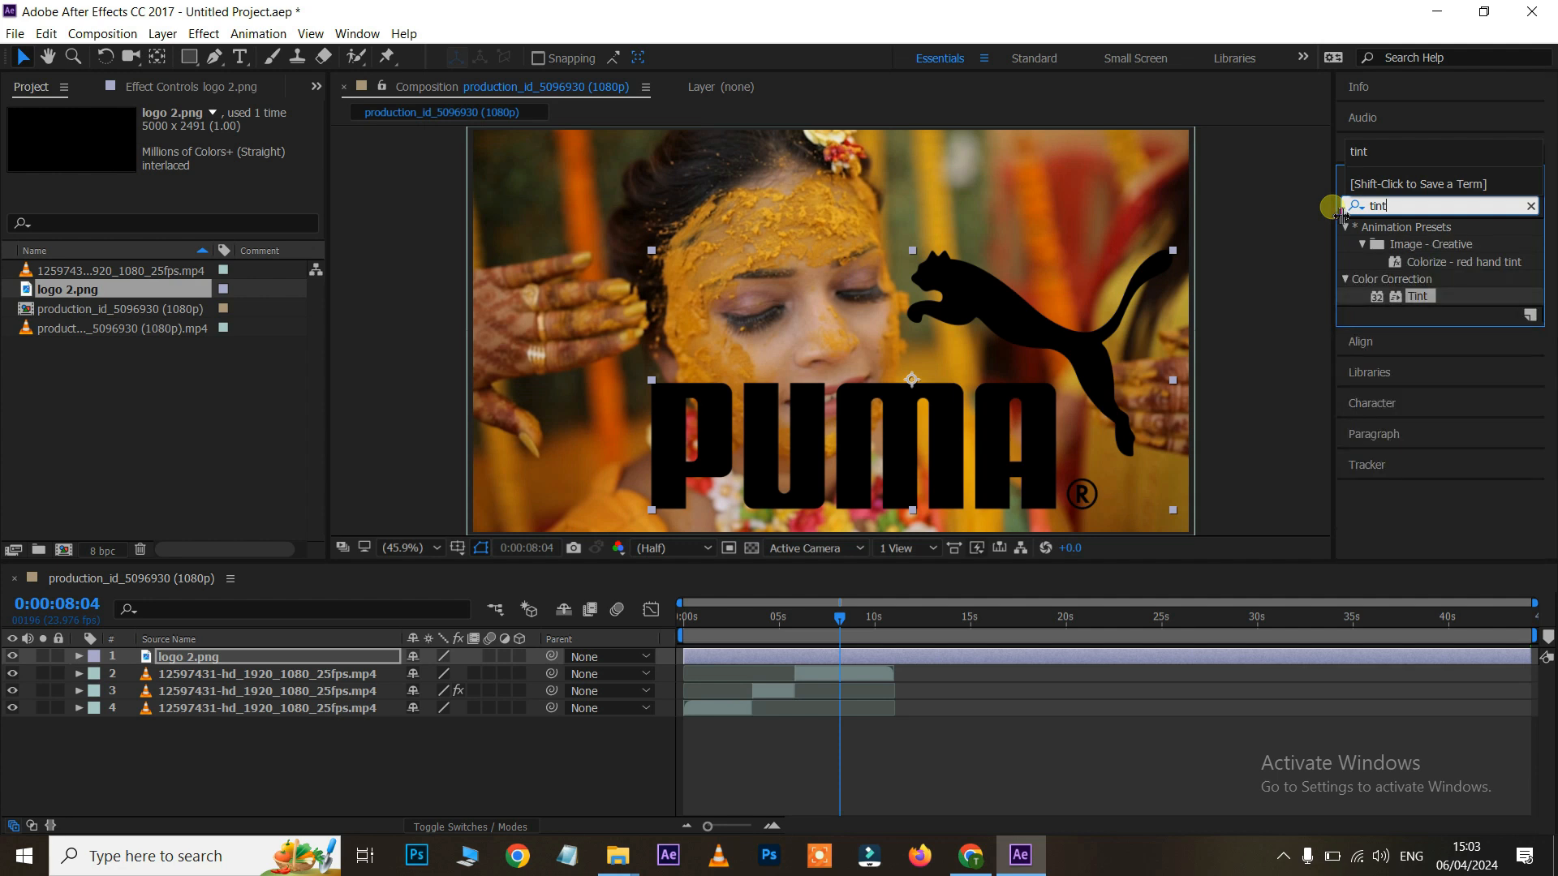
pyautogui.moveTo(1418, 296); pyautogui.dragTo(889, 657)
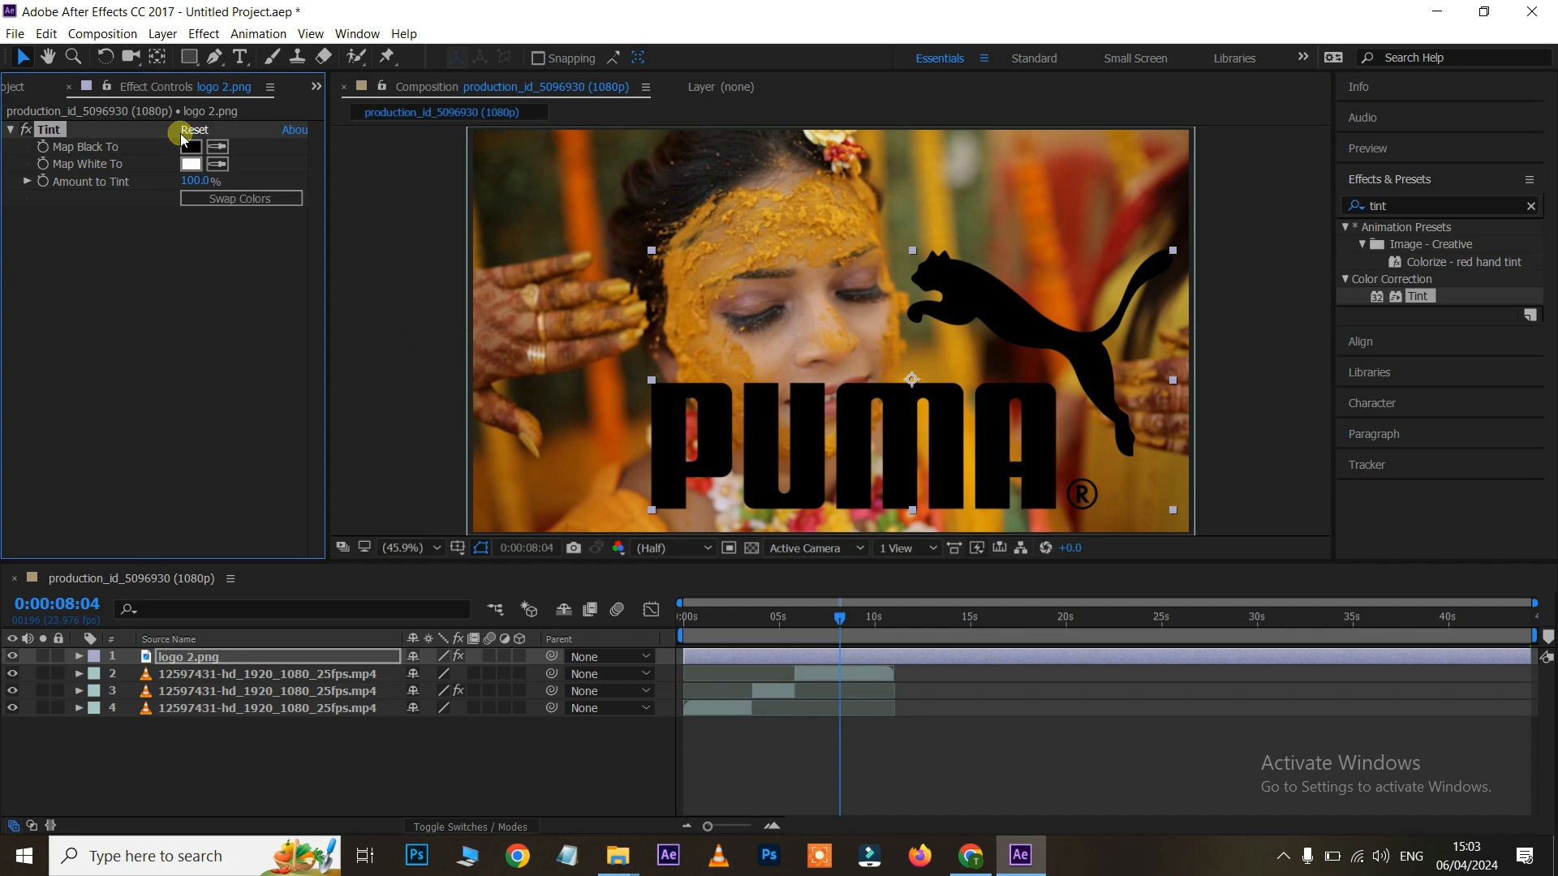
pyautogui.click(186, 148)
pyautogui.moveTo(1266, 459); pyautogui.dragTo(1307, 450)
pyautogui.click(1332, 575)
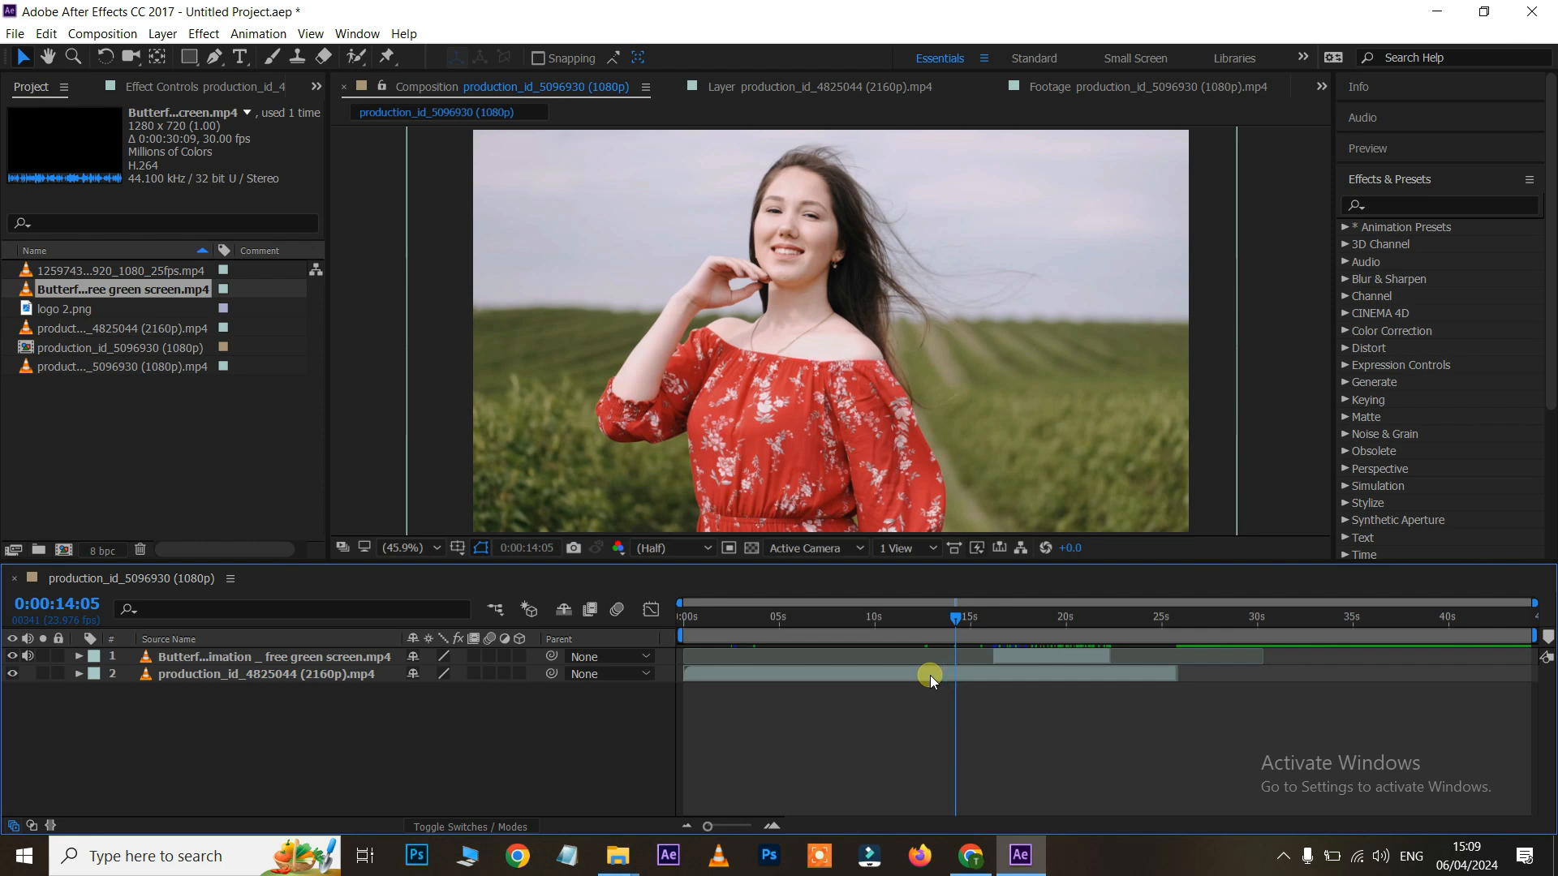
# - Apply the Keylight (1.2) effect to the butterflies green screen layer, with the current time at 0:00:17:03
pyautogui.moveTo(958, 622); pyautogui.dragTo(1011, 630)
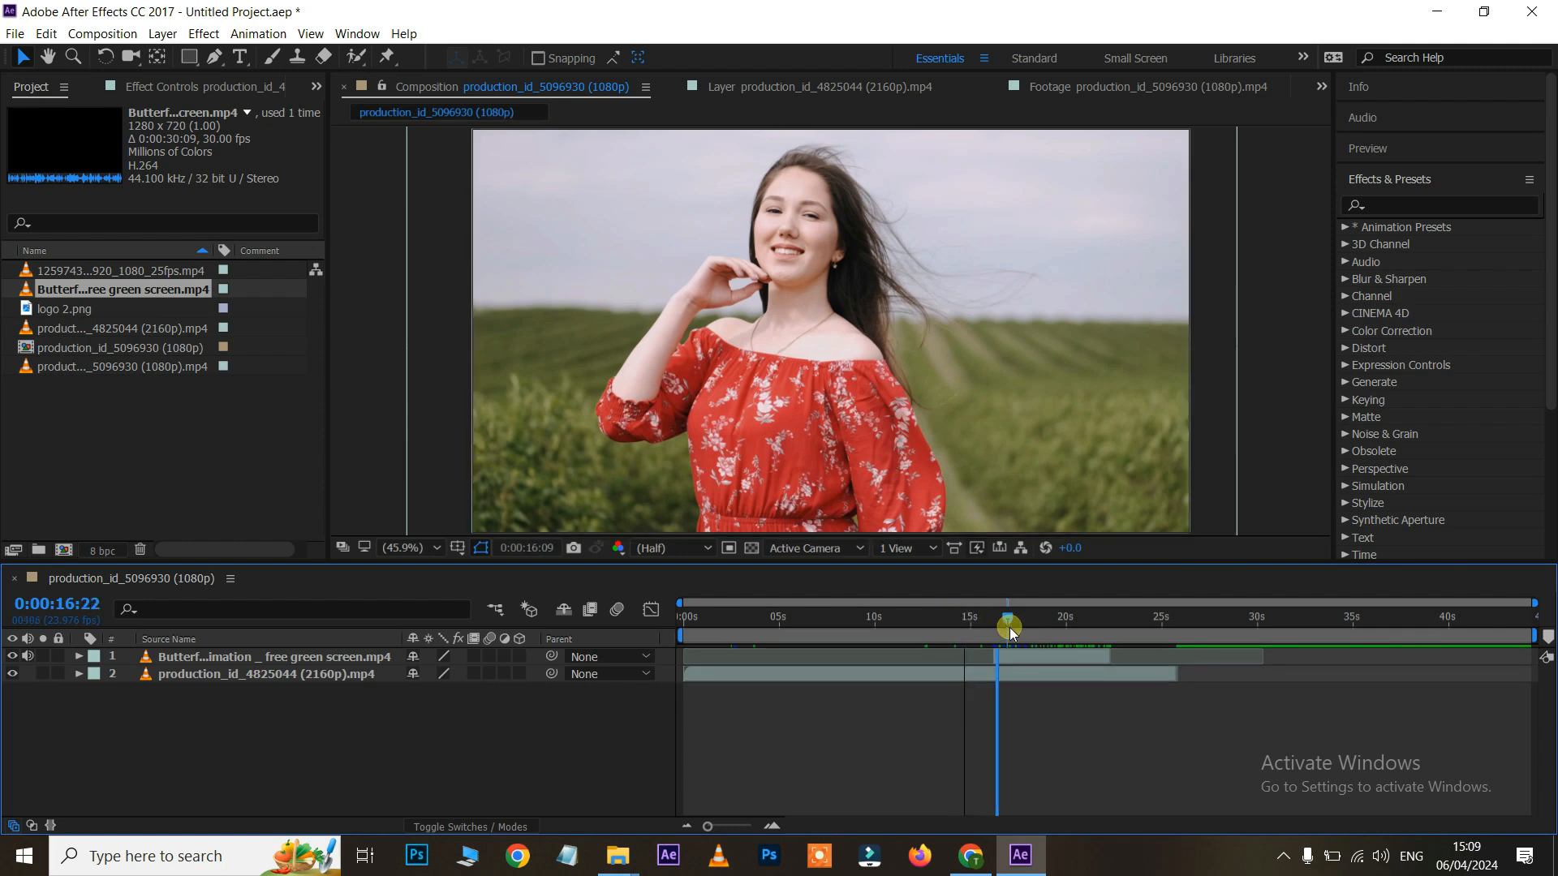
pyautogui.click(1047, 655)
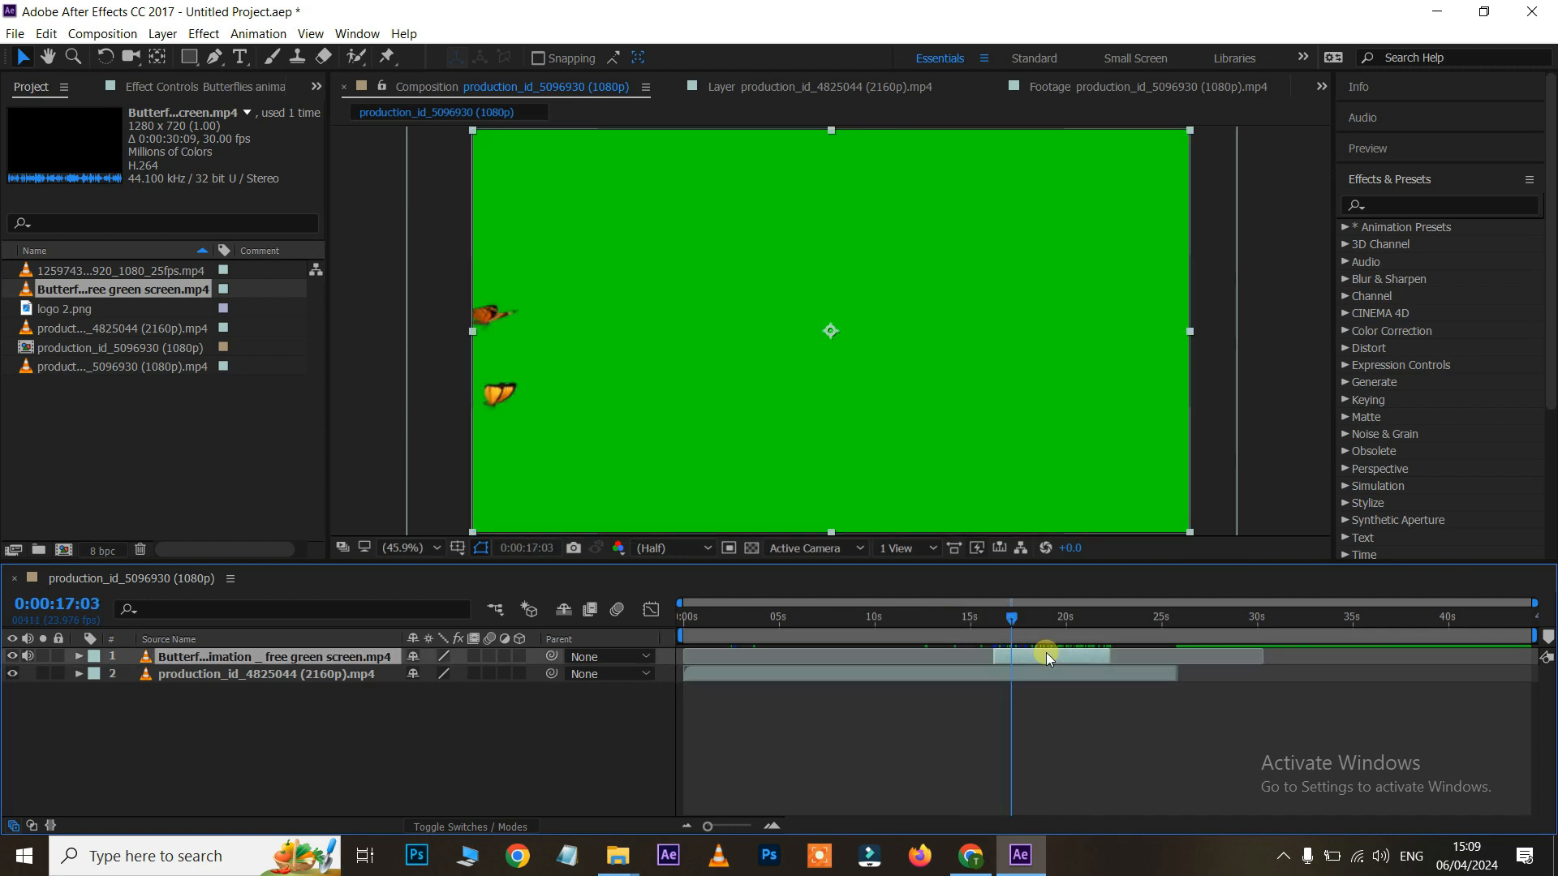
pyautogui.click(1408, 207)
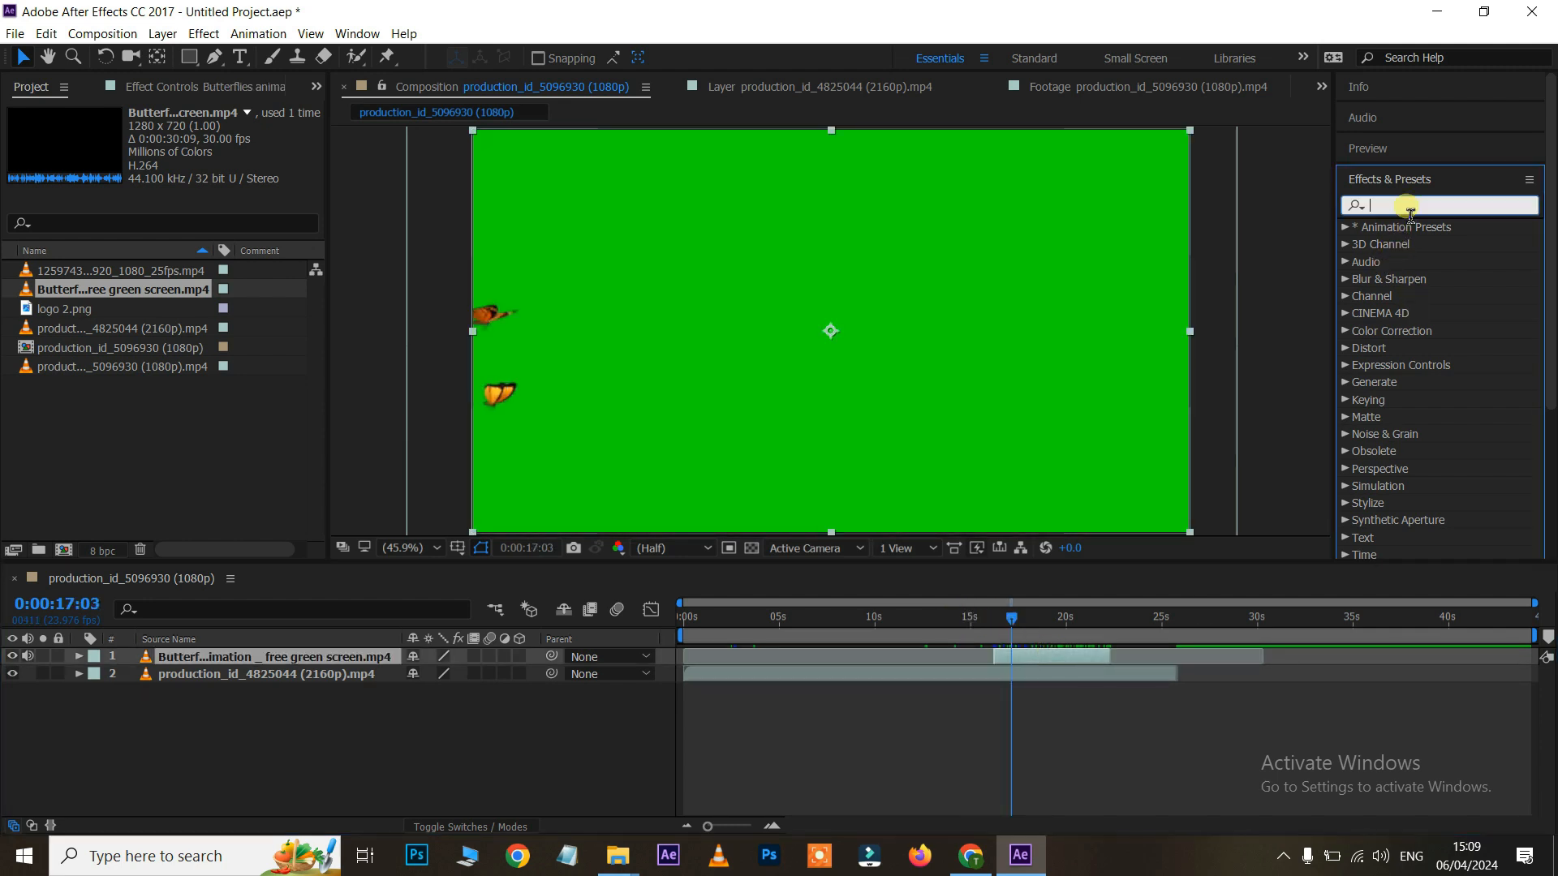
pyautogui.write('keylig')
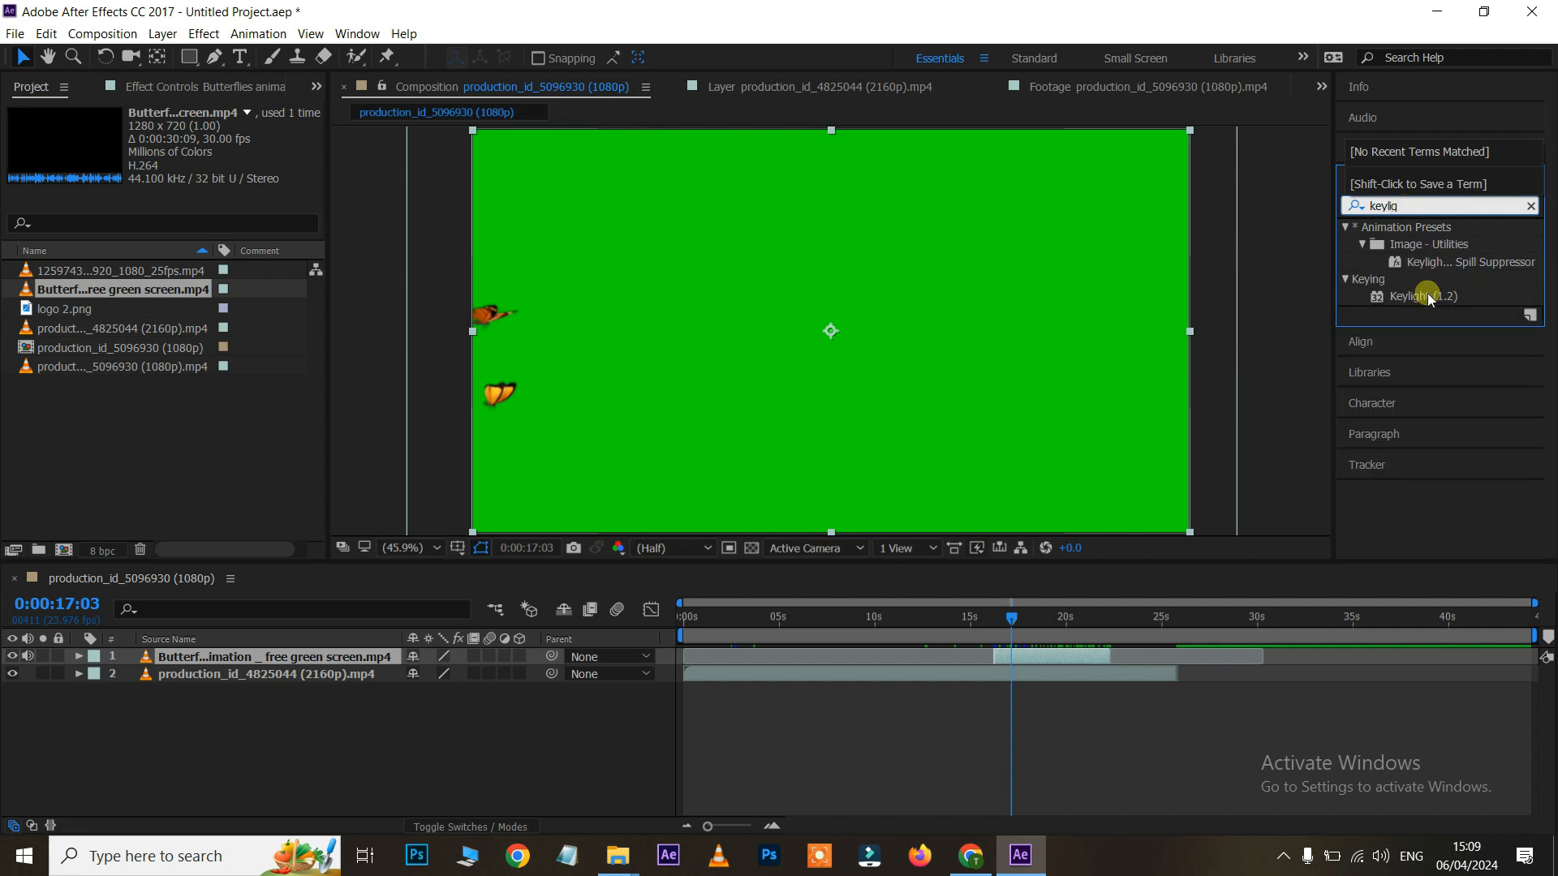
pyautogui.moveTo(1428, 295); pyautogui.dragTo(1055, 652)
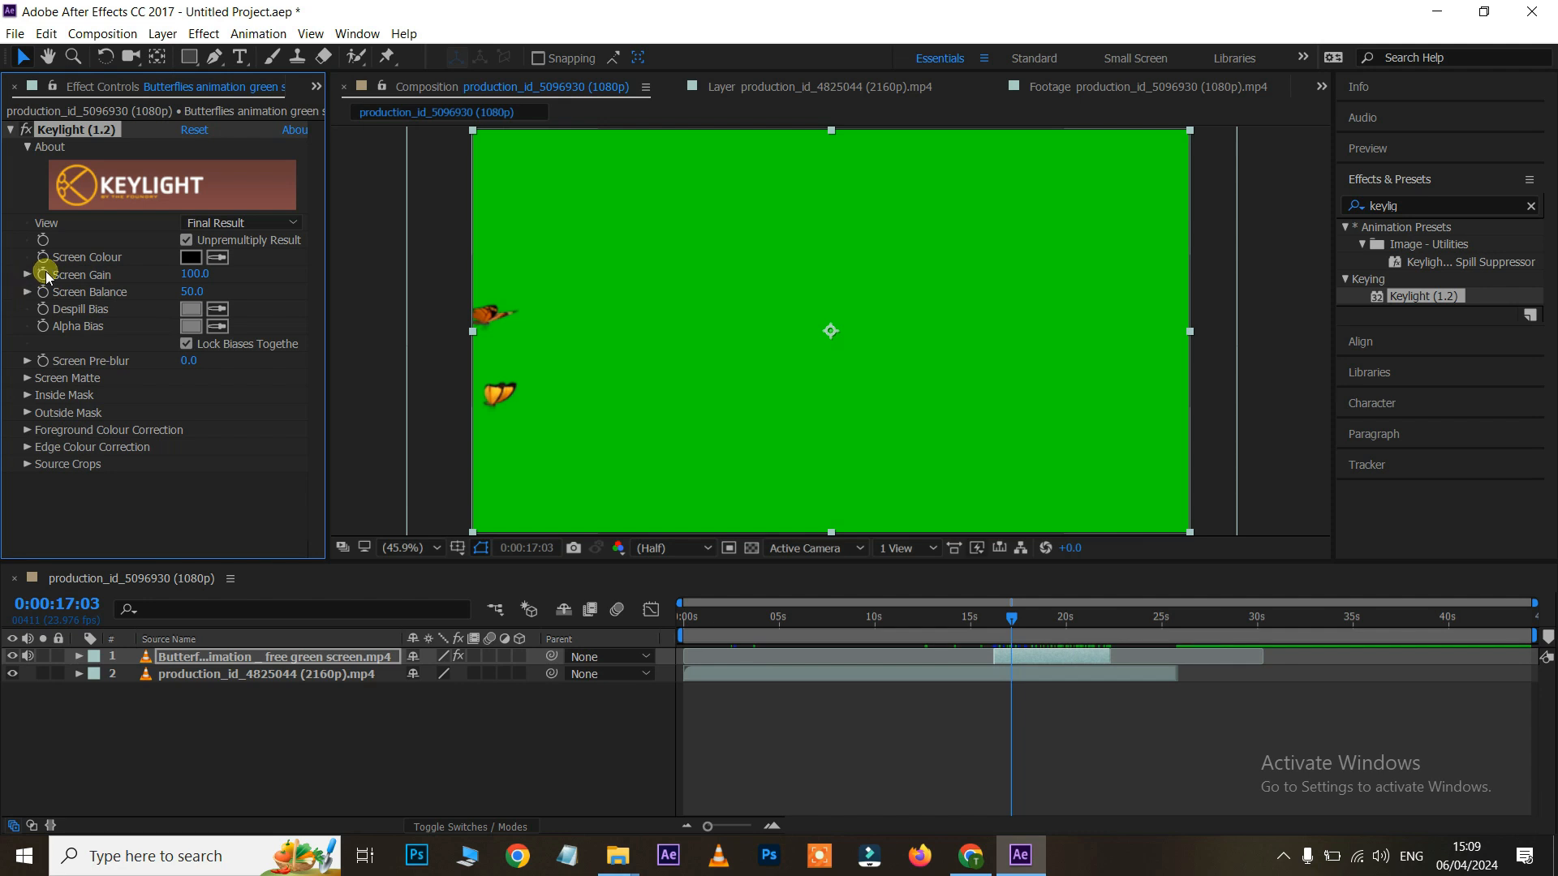
# - Sample the green background as Keylight's Screen Colour and preview the keyed butterflies from 0:00:15:15
pyautogui.click(217, 257)
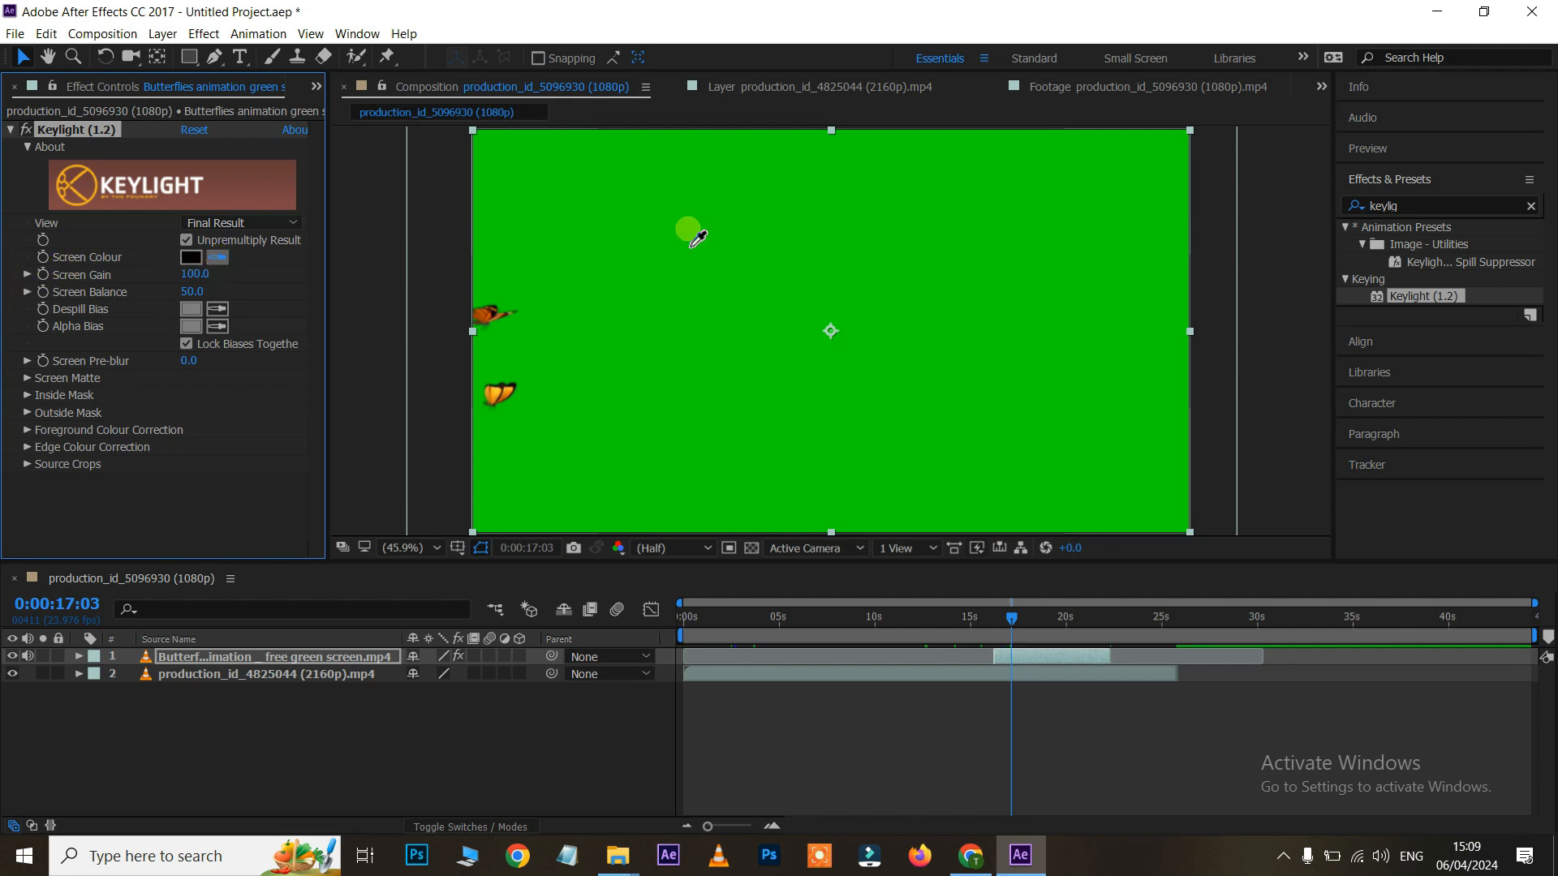
pyautogui.click(694, 238)
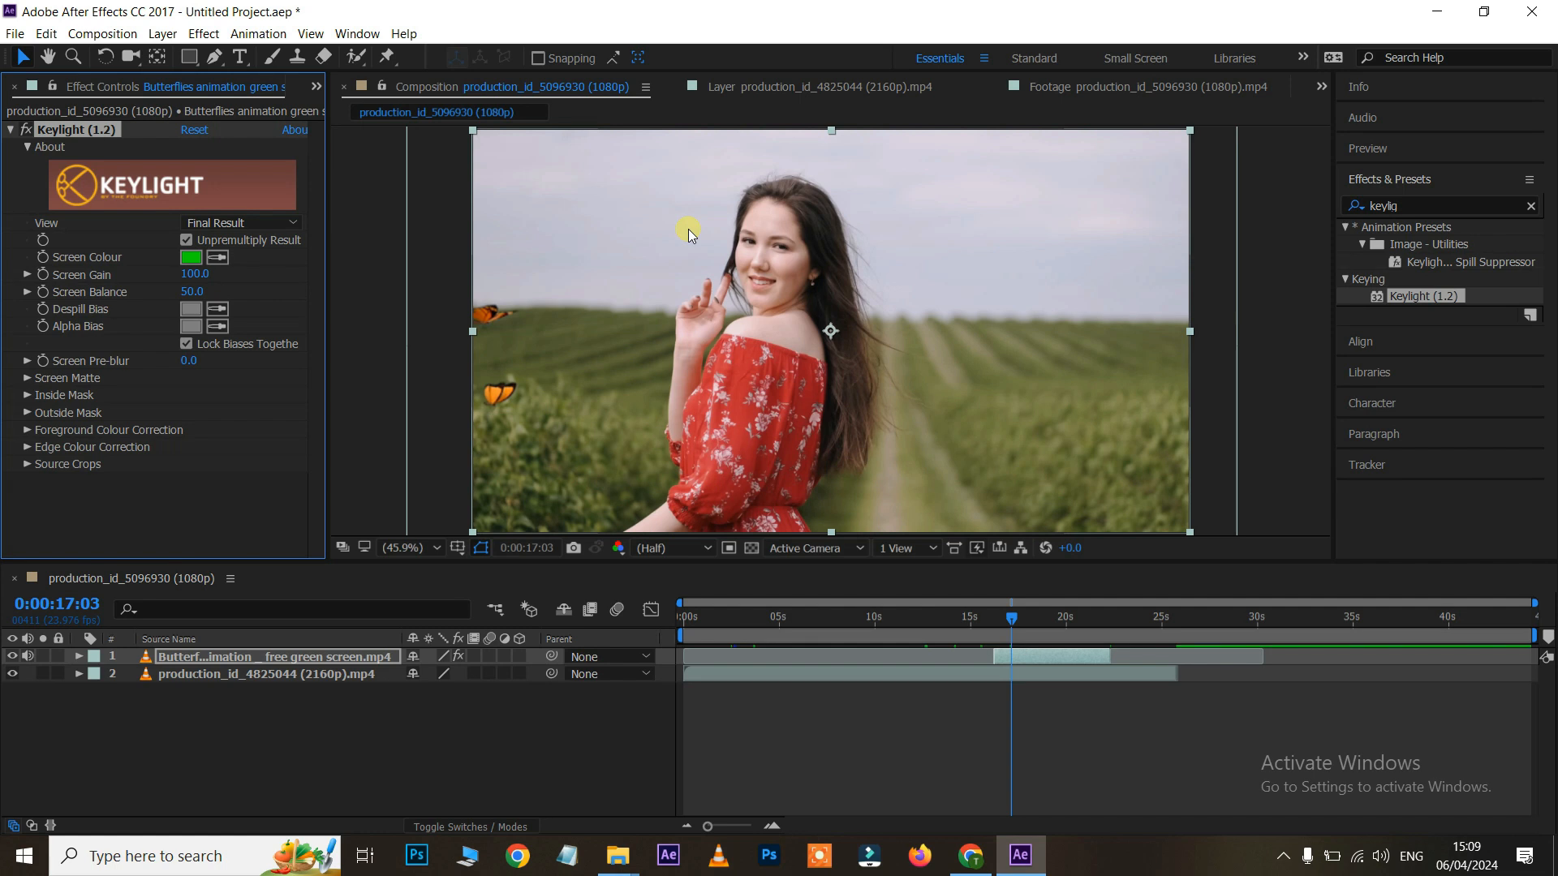
pyautogui.moveTo(1012, 625); pyautogui.dragTo(983, 624)
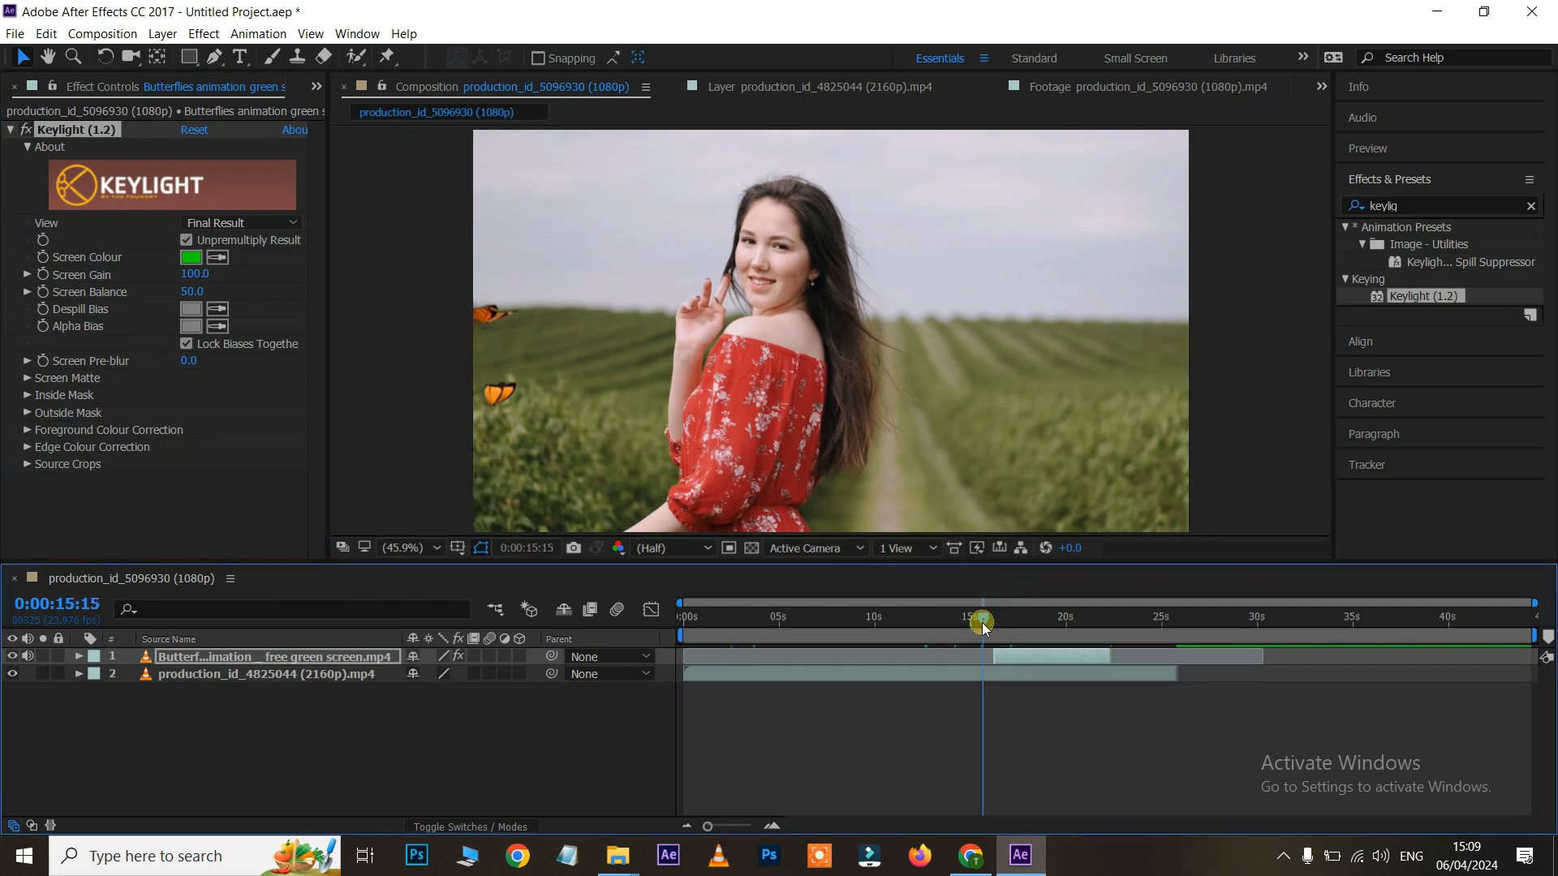
pyautogui.press('space')
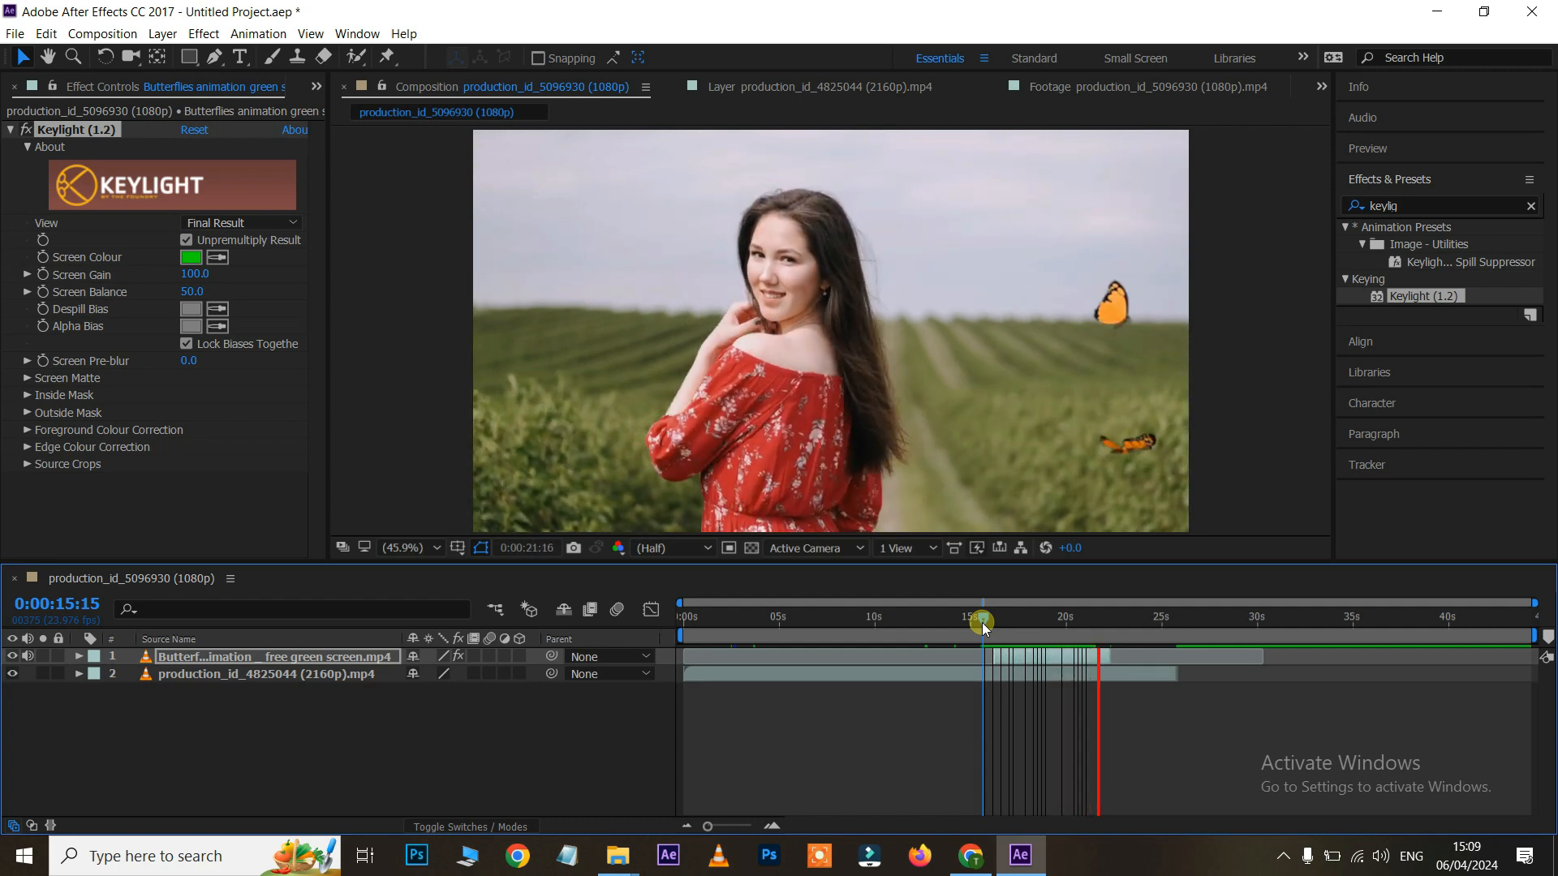
# - Delete the butterflies green screen layer and move the current time to 0:00:14:11
pyautogui.click(1032, 656)
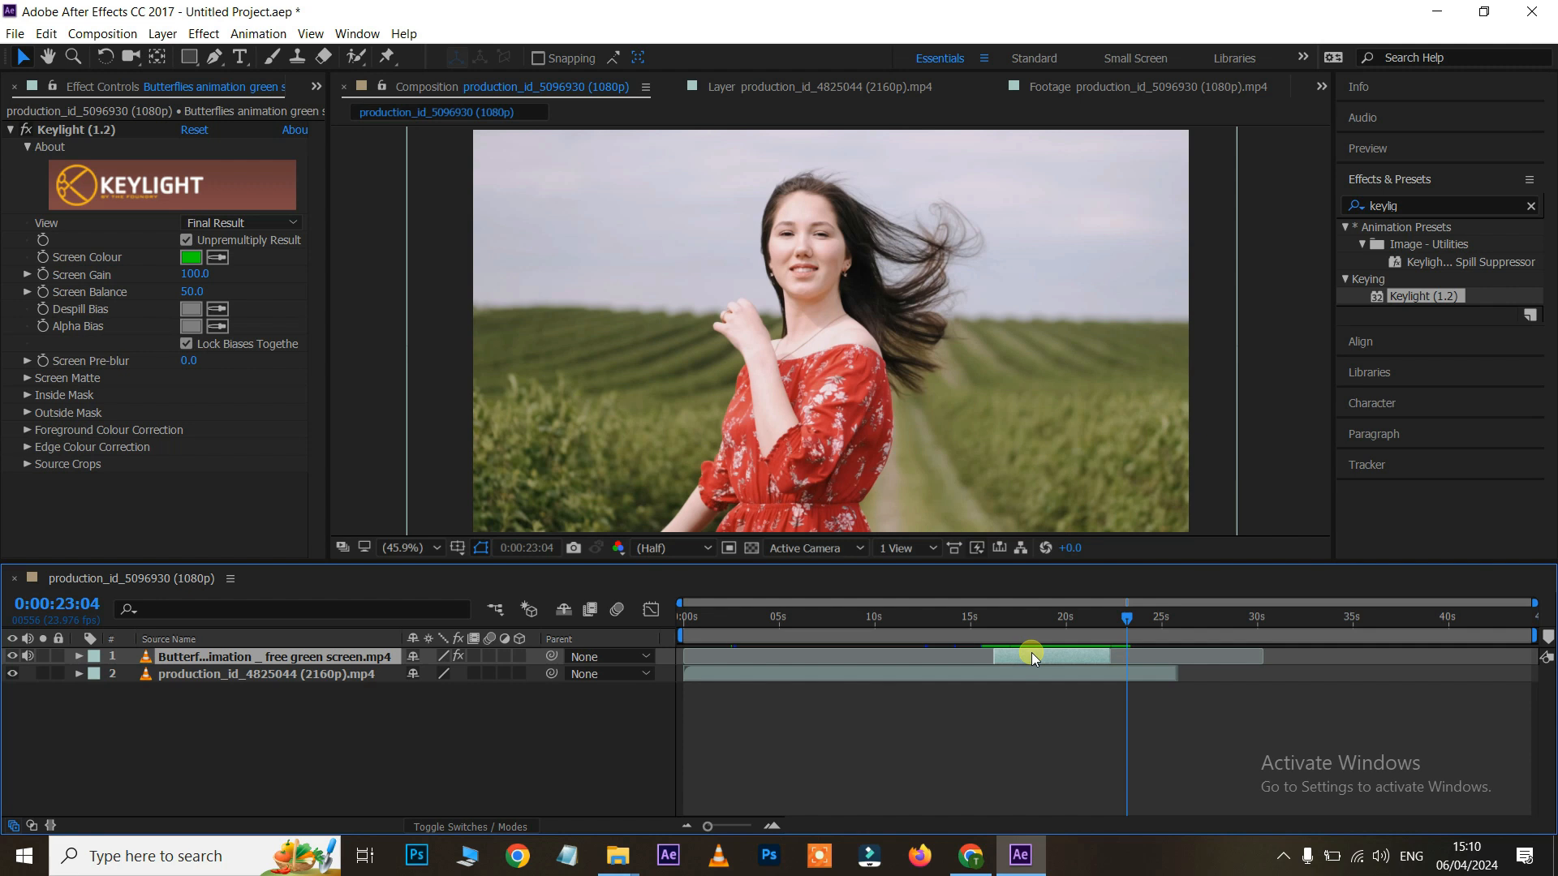
pyautogui.press('Delete')
pyautogui.click(963, 623)
# - Apply the CC Vignette effect to the production_id_4825044 clip, enable it and set its Amount to 262
pyautogui.moveTo(1431, 207); pyautogui.dragTo(1302, 218)
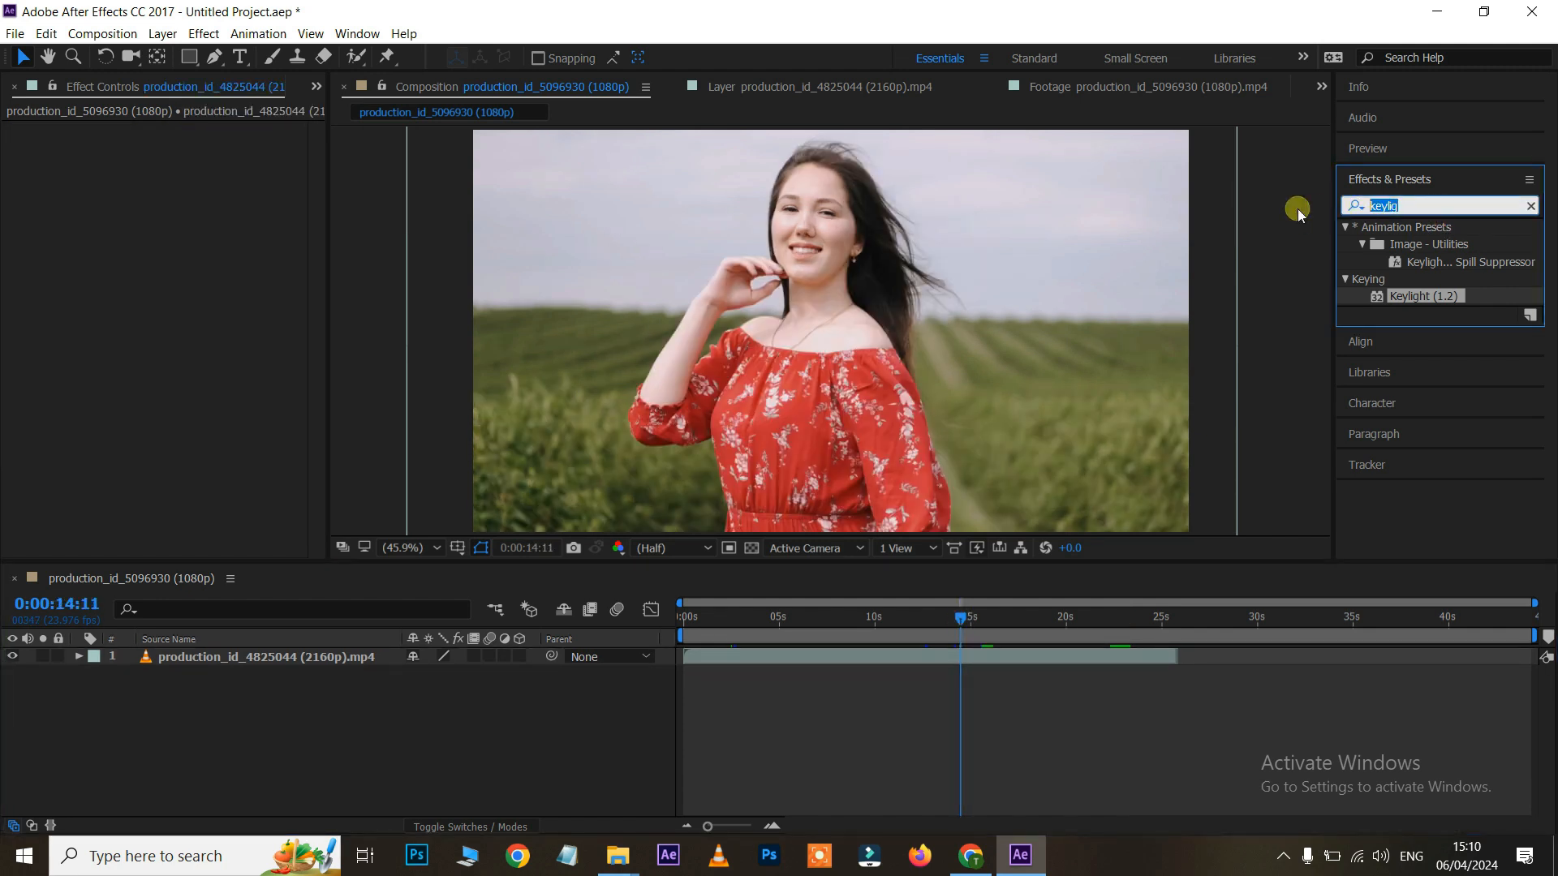
pyautogui.write('vigne')
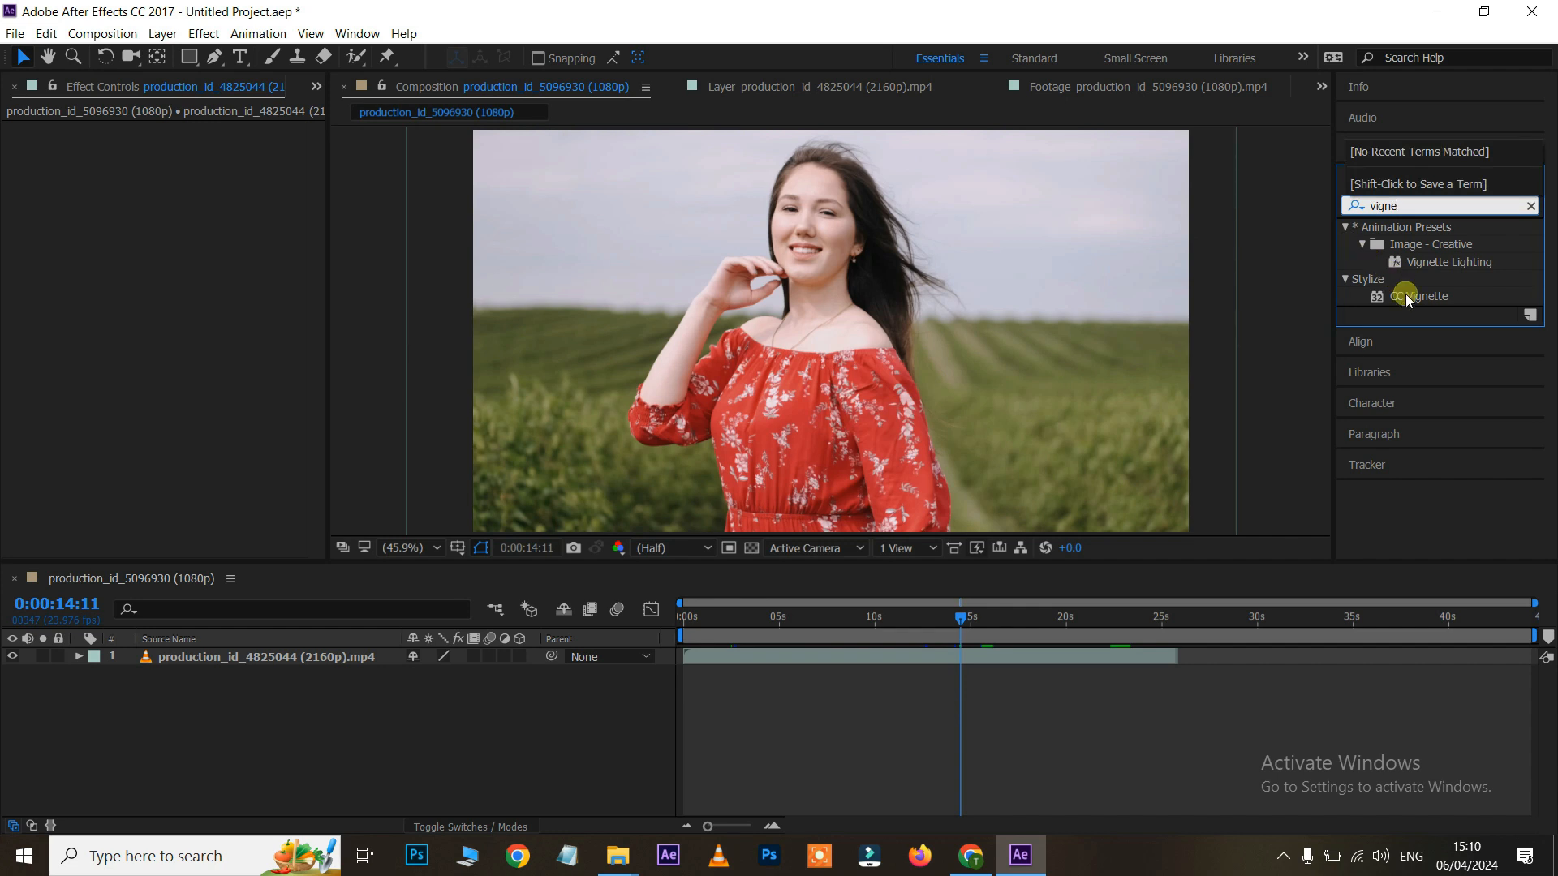
pyautogui.moveTo(1429, 297); pyautogui.dragTo(942, 655)
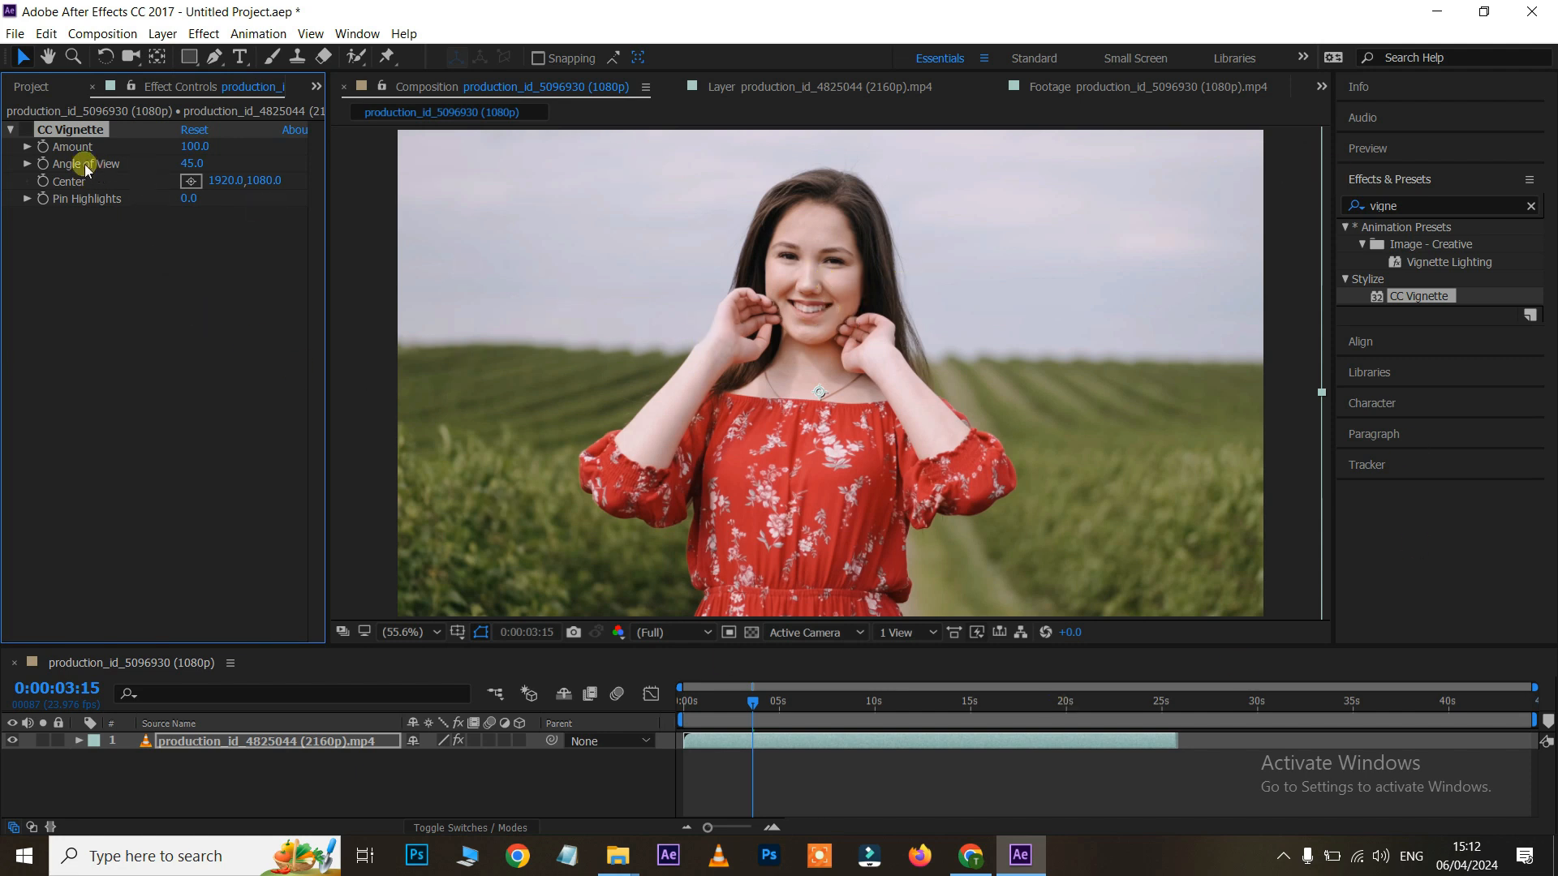
pyautogui.click(26, 129)
pyautogui.moveTo(195, 147); pyautogui.dragTo(373, 166)
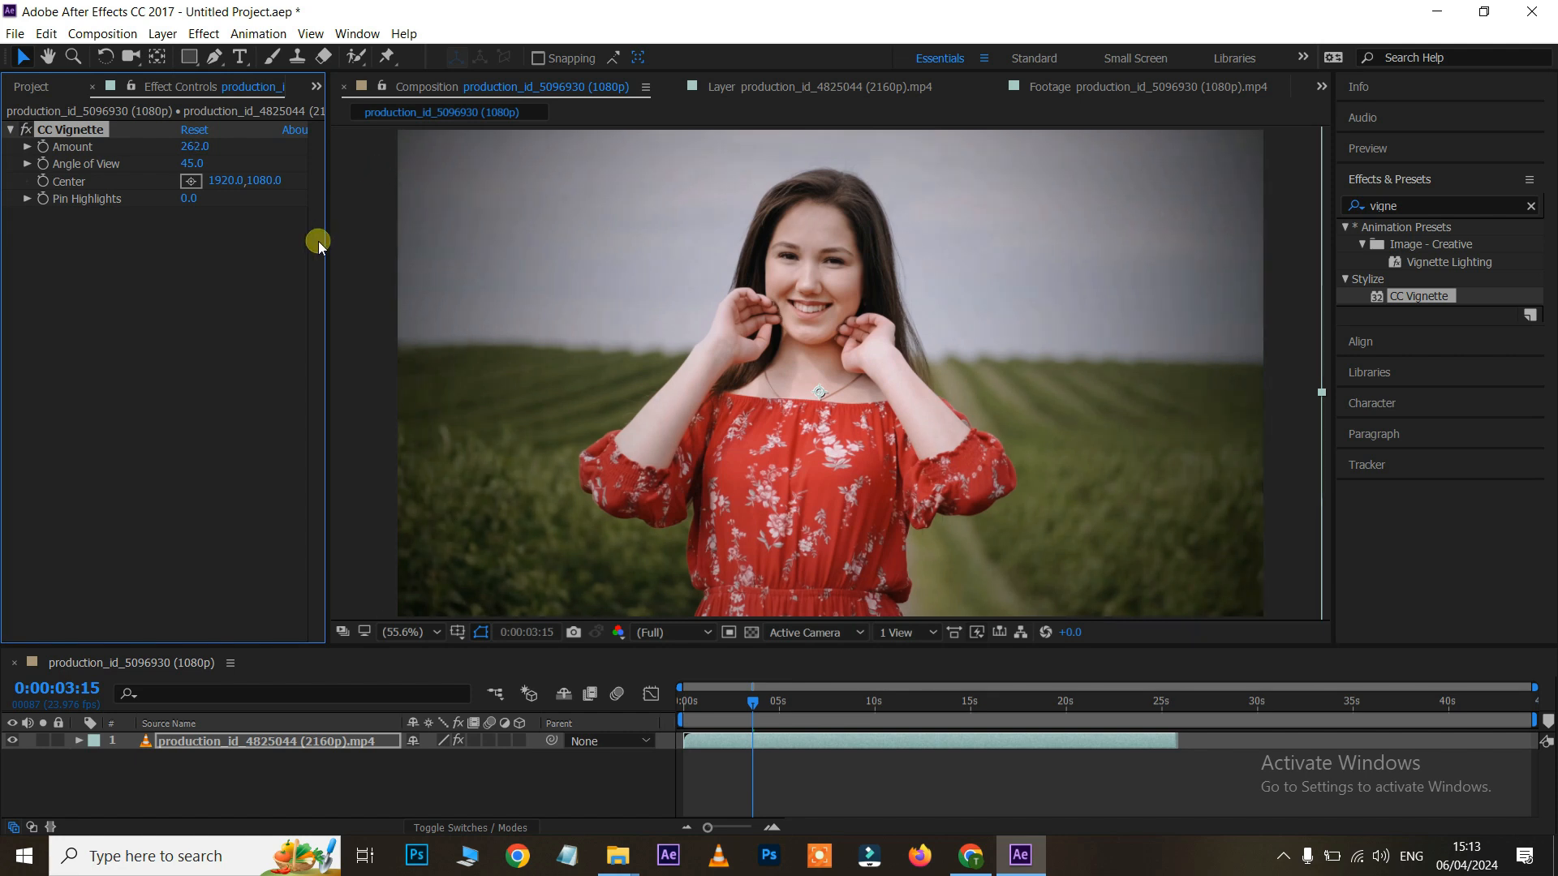
# - Compare the clip with CC Vignette off and on, and check the vignette at other frames near 0:00:04:13
pyautogui.click(27, 133)
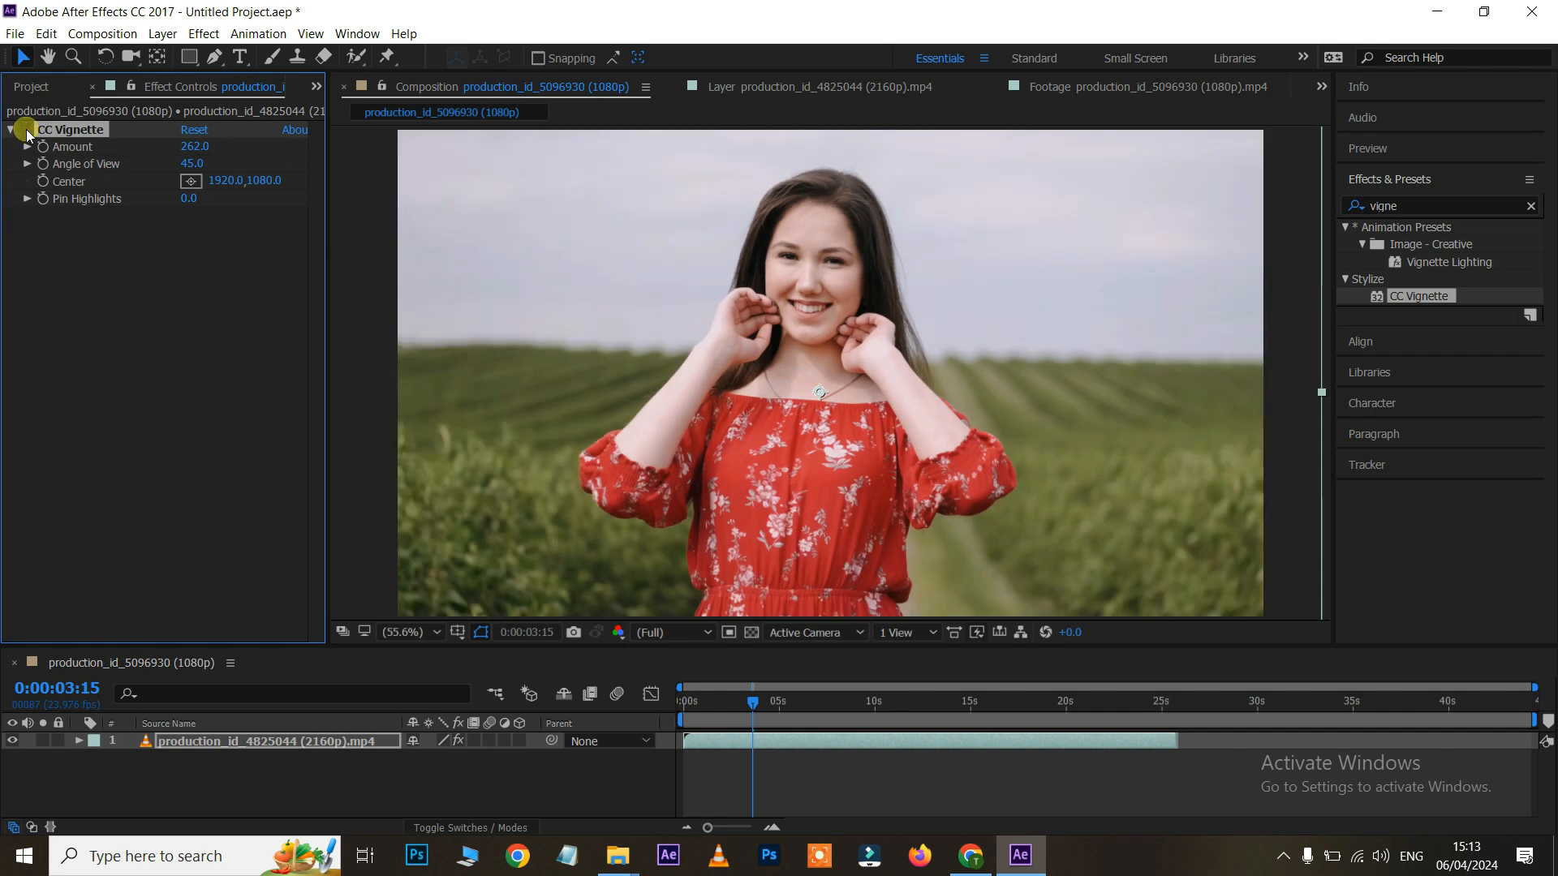
pyautogui.click(26, 132)
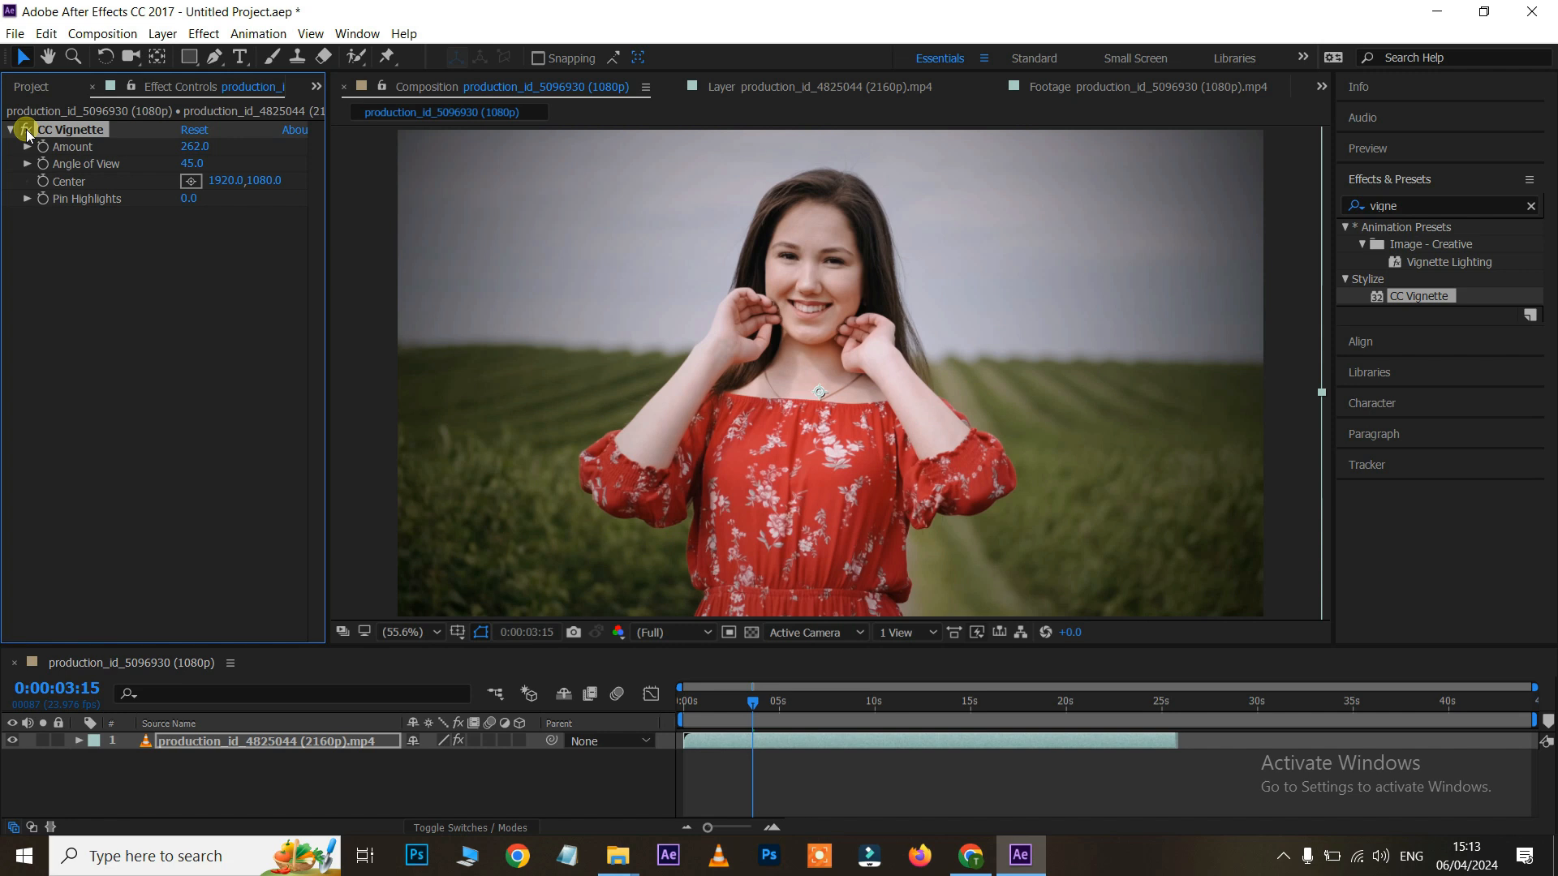
pyautogui.moveTo(770, 703); pyautogui.dragTo(750, 705)
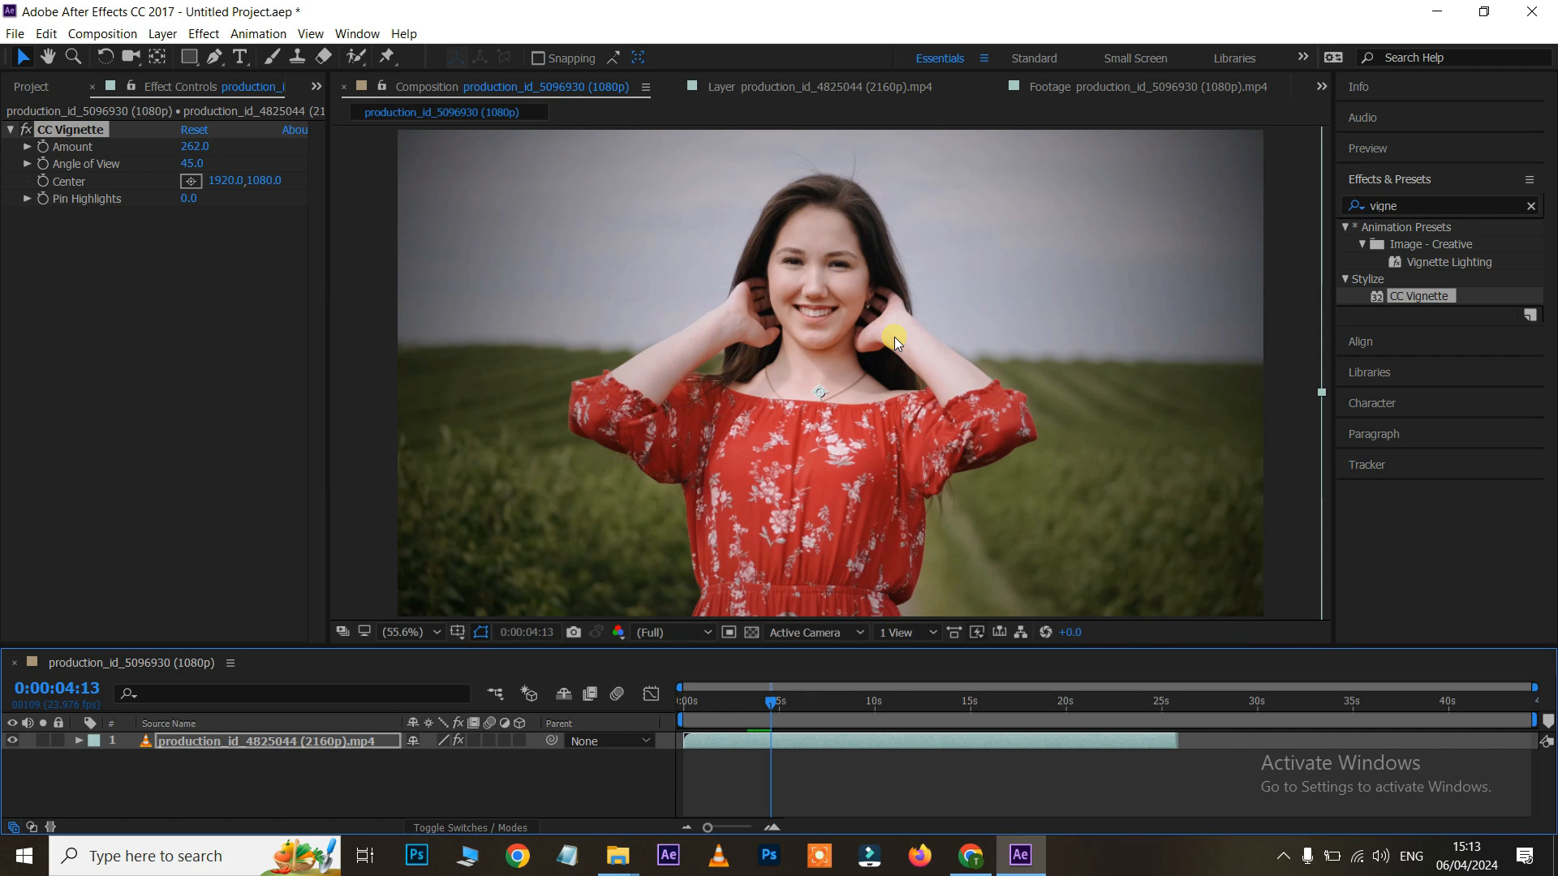
# - Add the composition to the Render Queue and accept render settings with Best quality and Full resolution
pyautogui.click(14, 34)
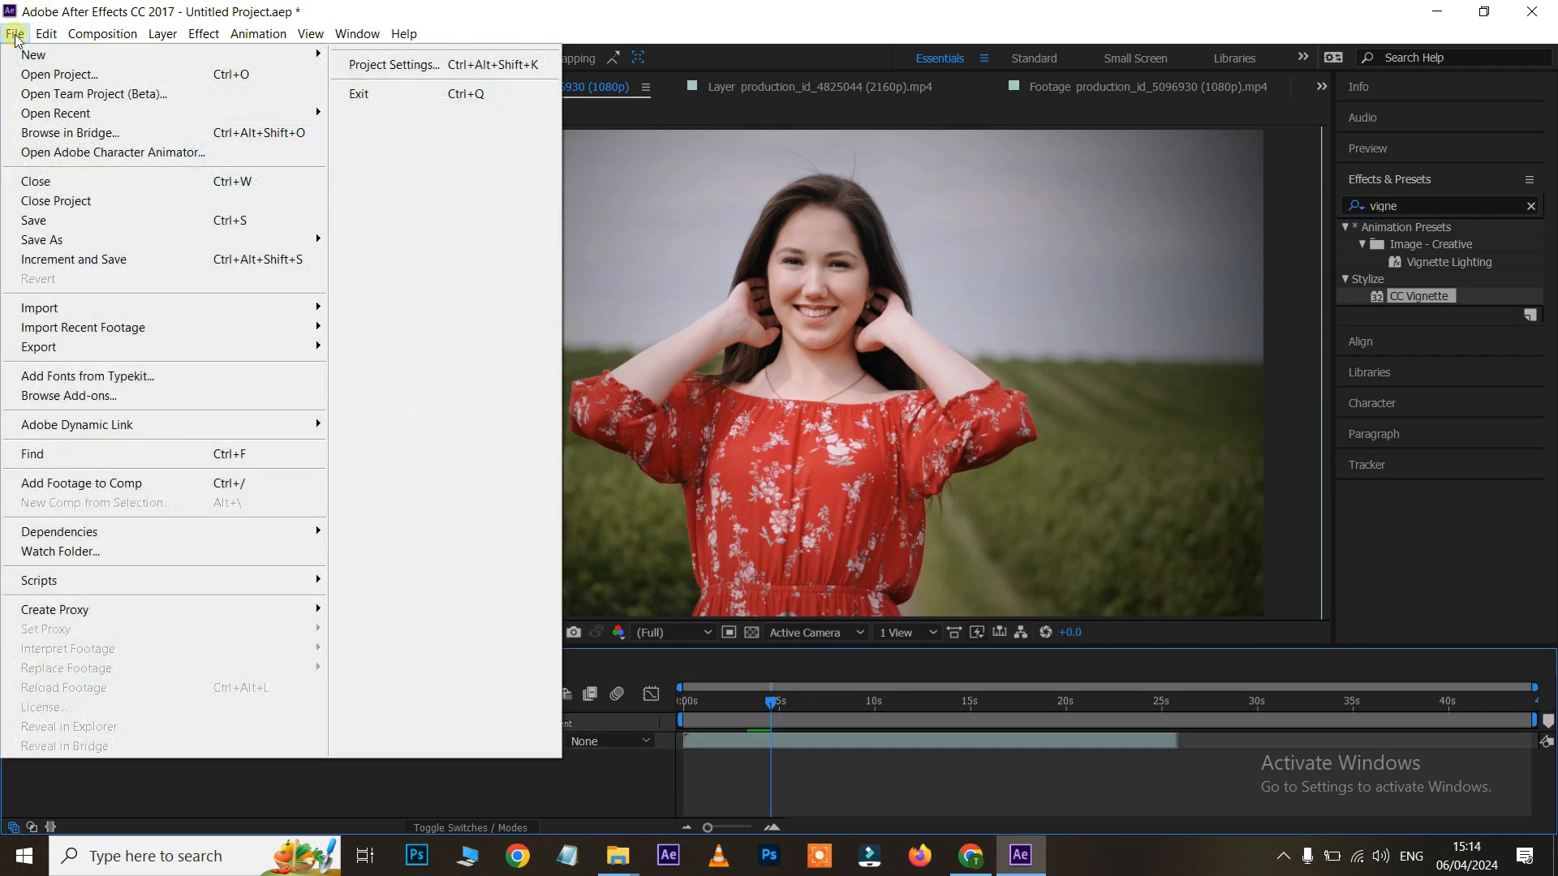
pyautogui.moveTo(219, 347)
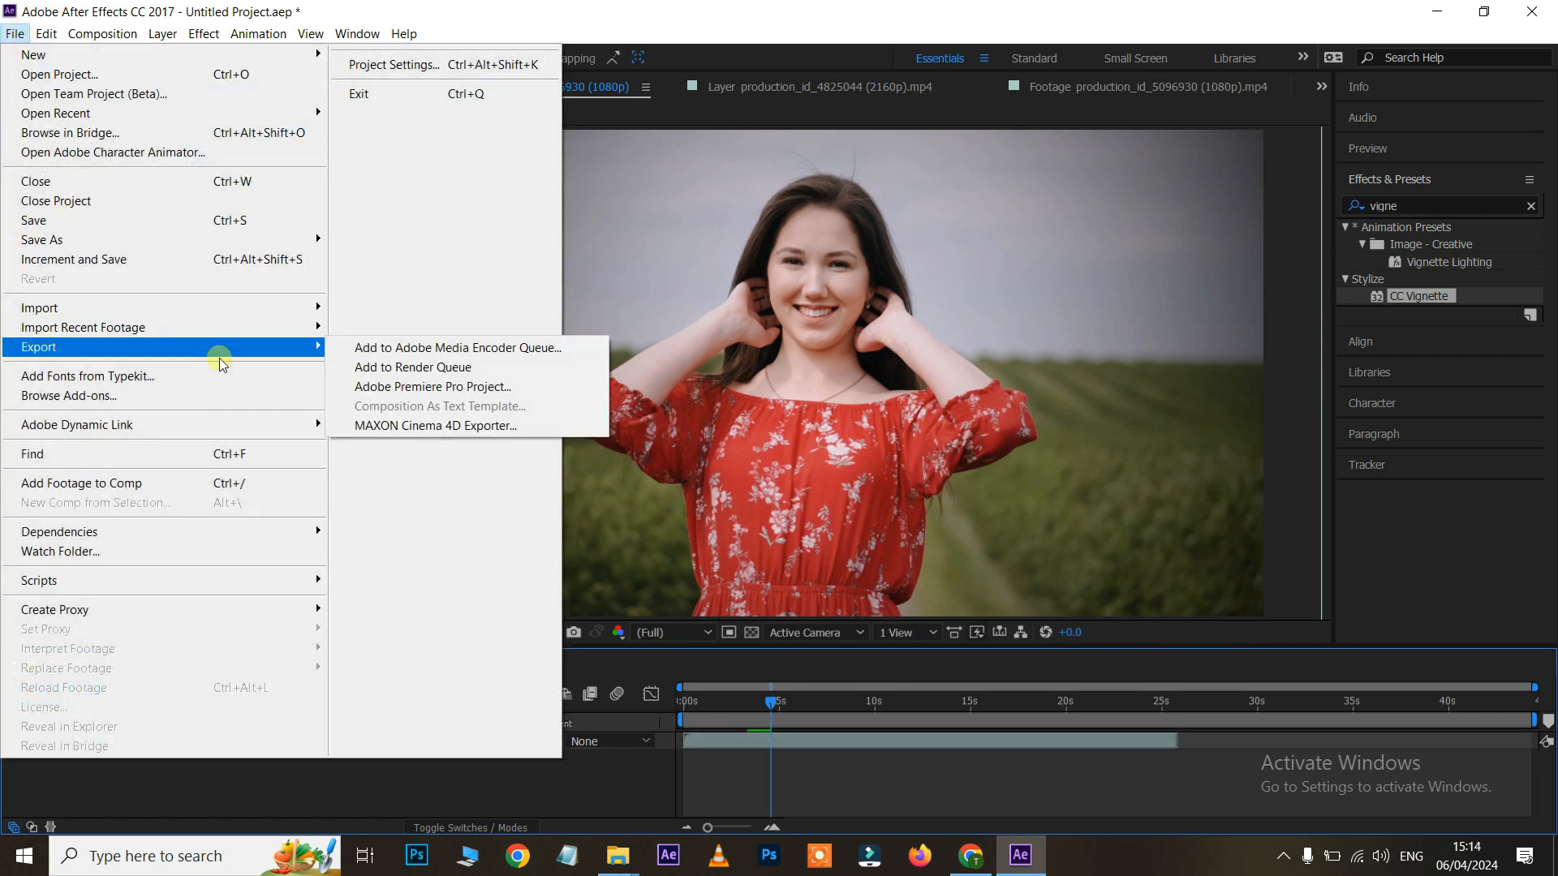
pyautogui.click(430, 370)
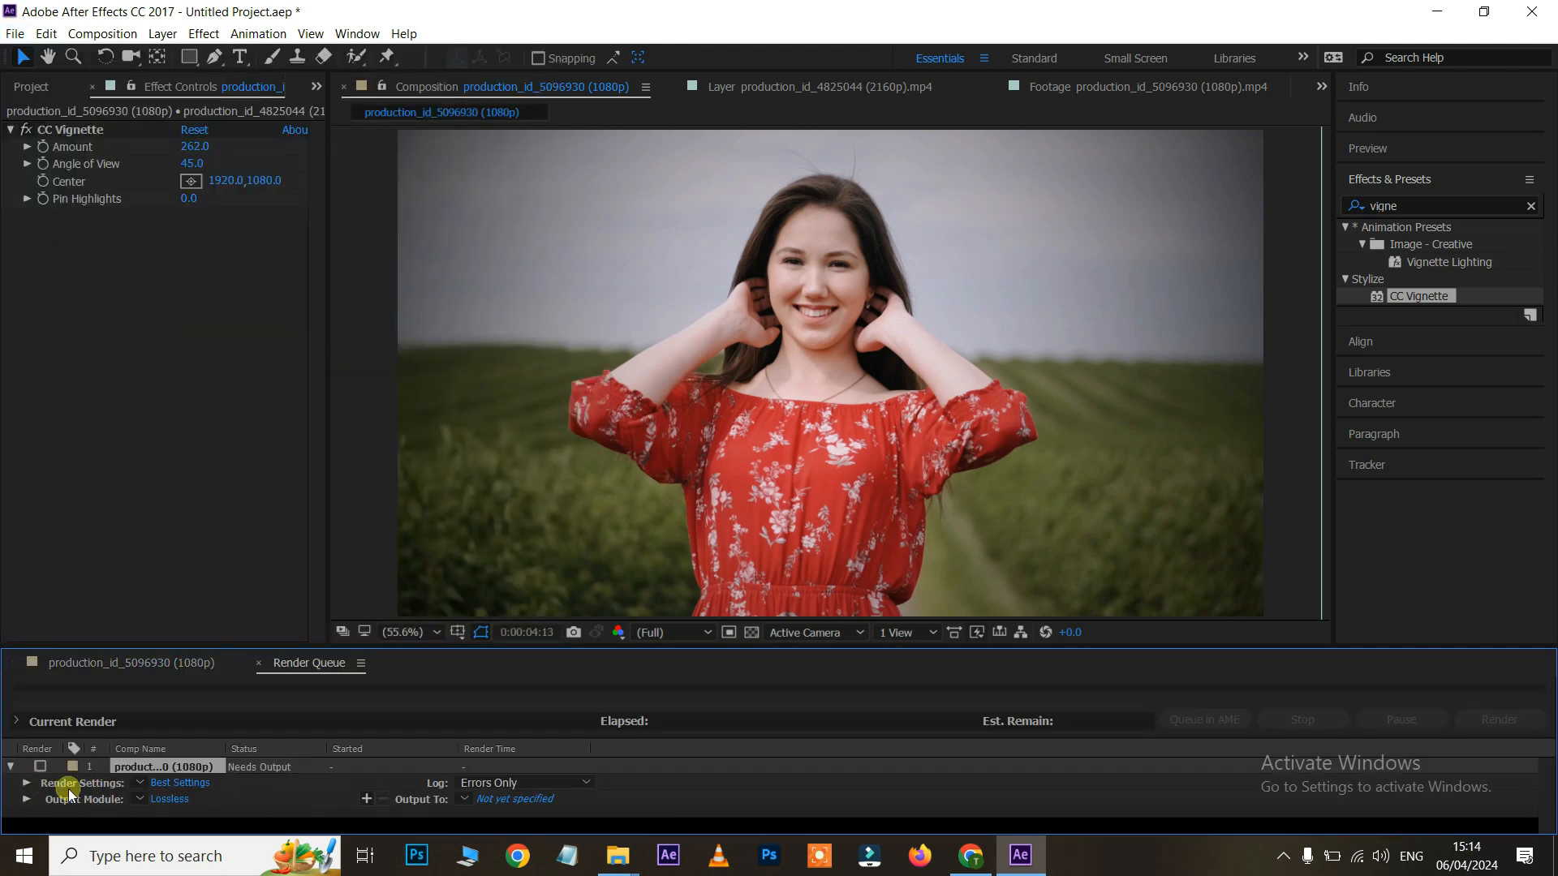
pyautogui.click(196, 784)
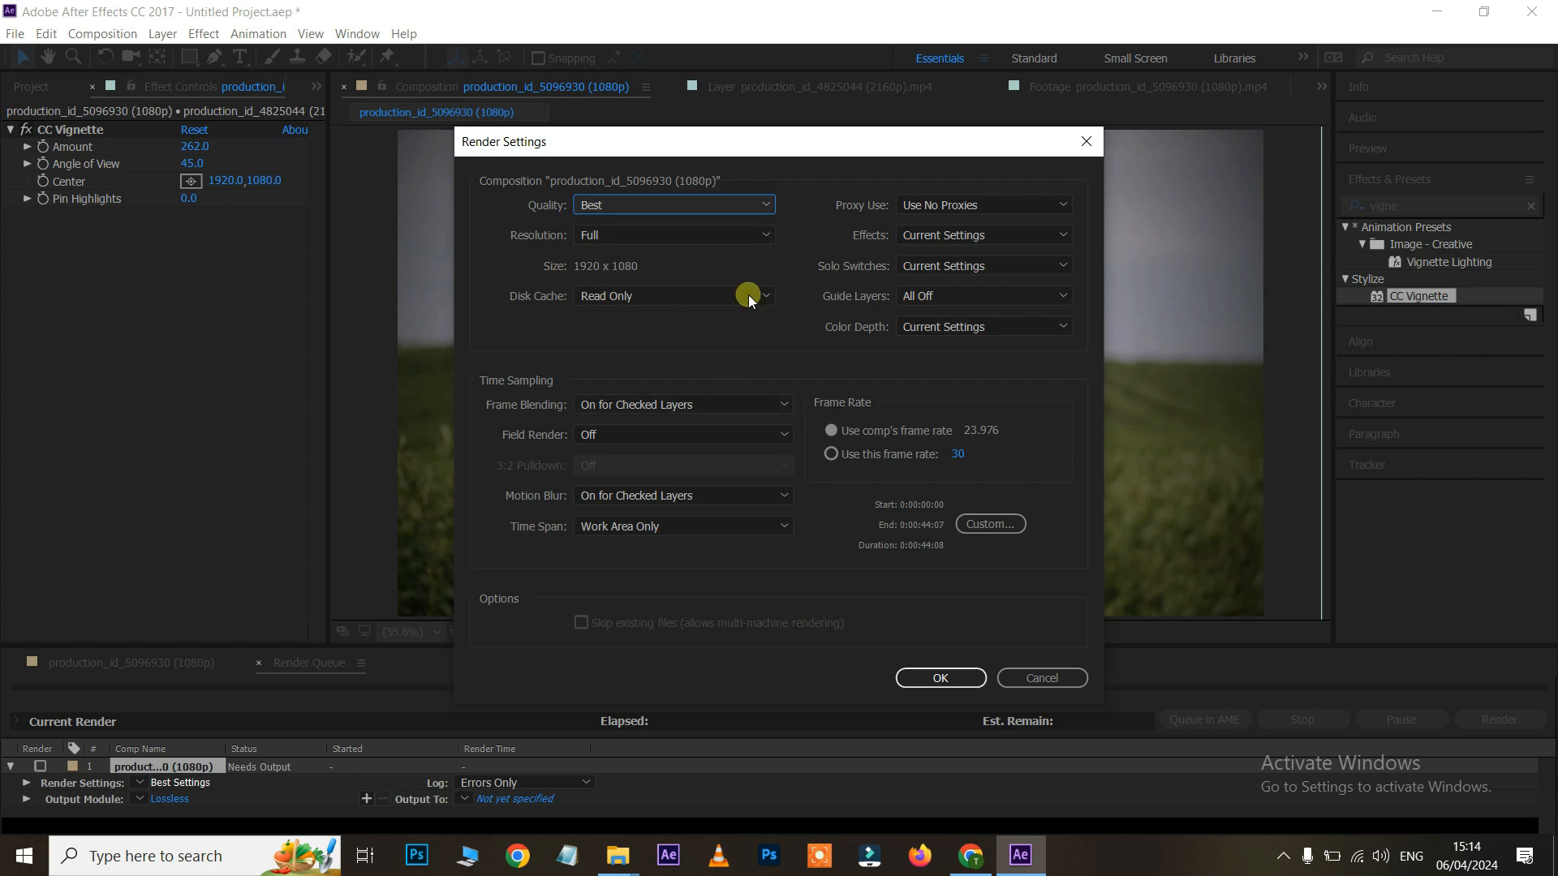
pyautogui.click(959, 680)
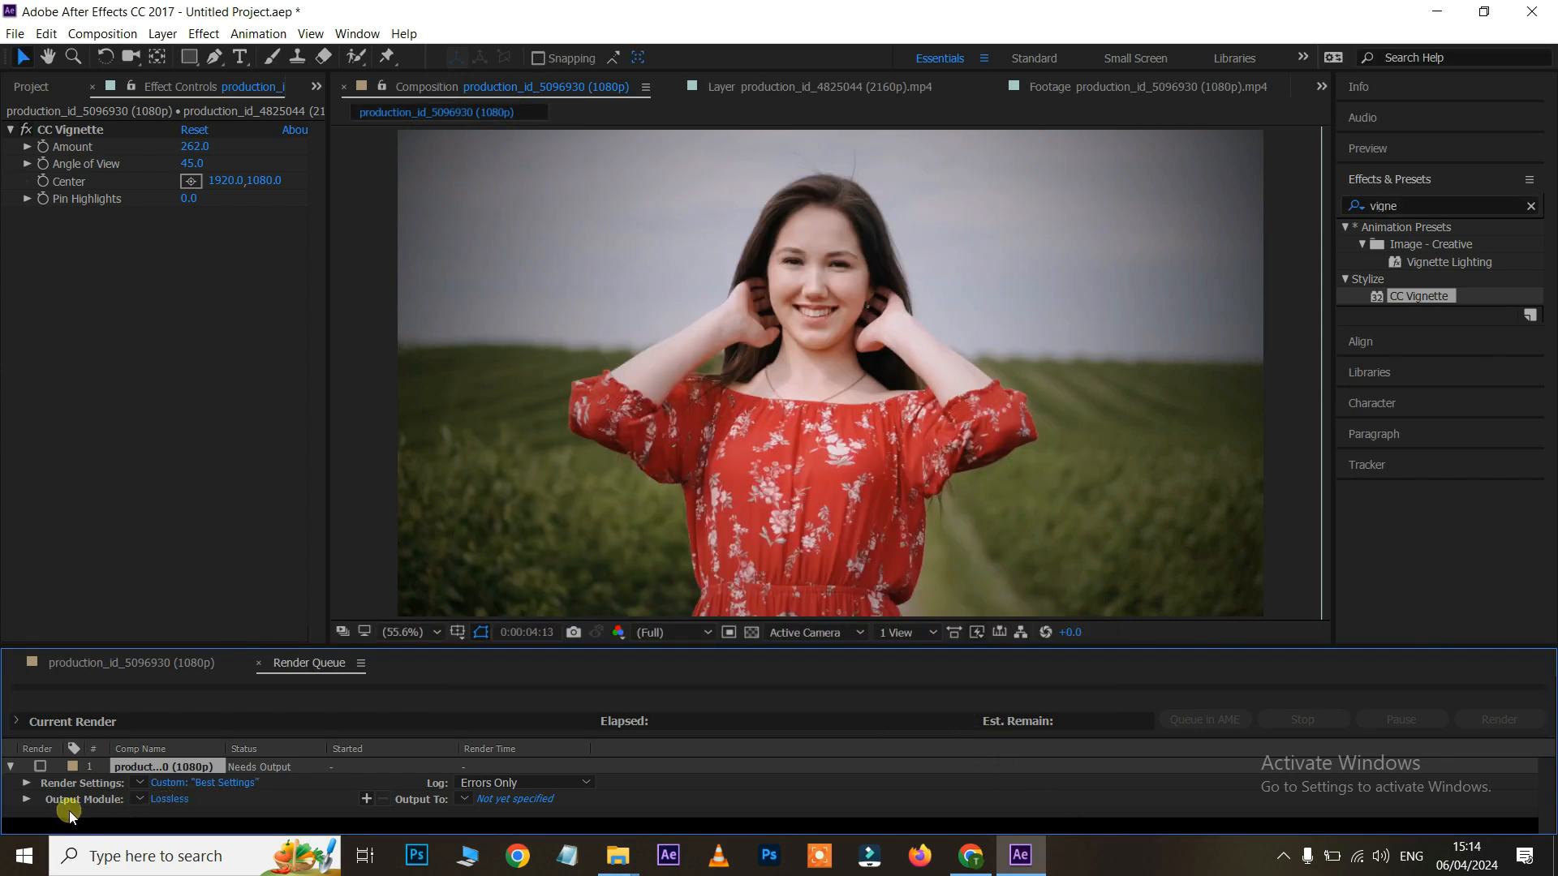
# - Set the render item's output module to QuickTime format with the H.264 video codec
pyautogui.click(172, 800)
pyautogui.click(727, 180)
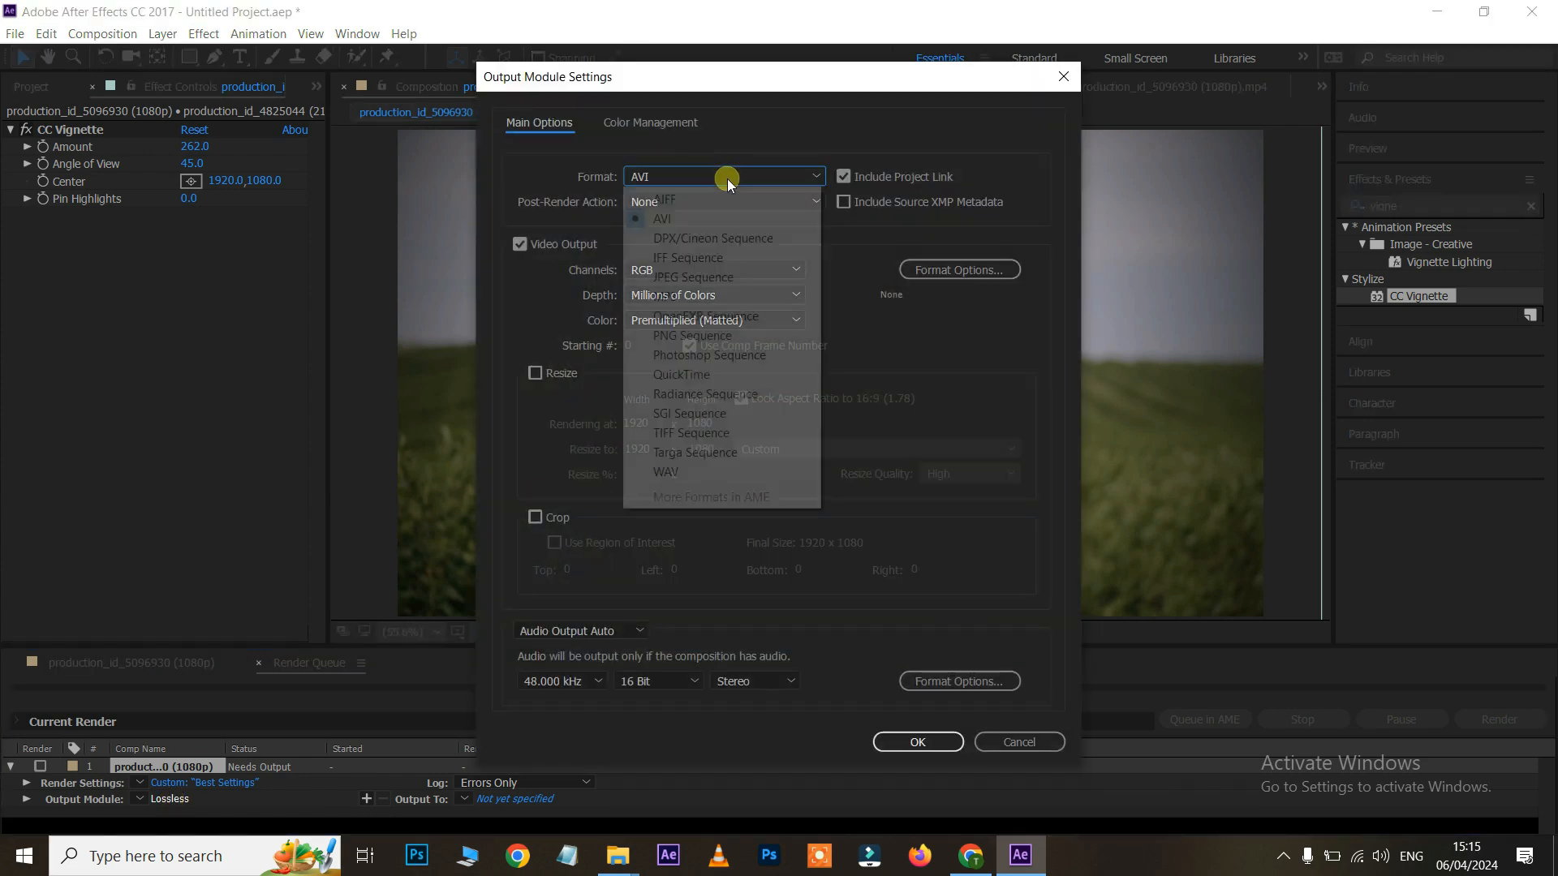
pyautogui.click(684, 378)
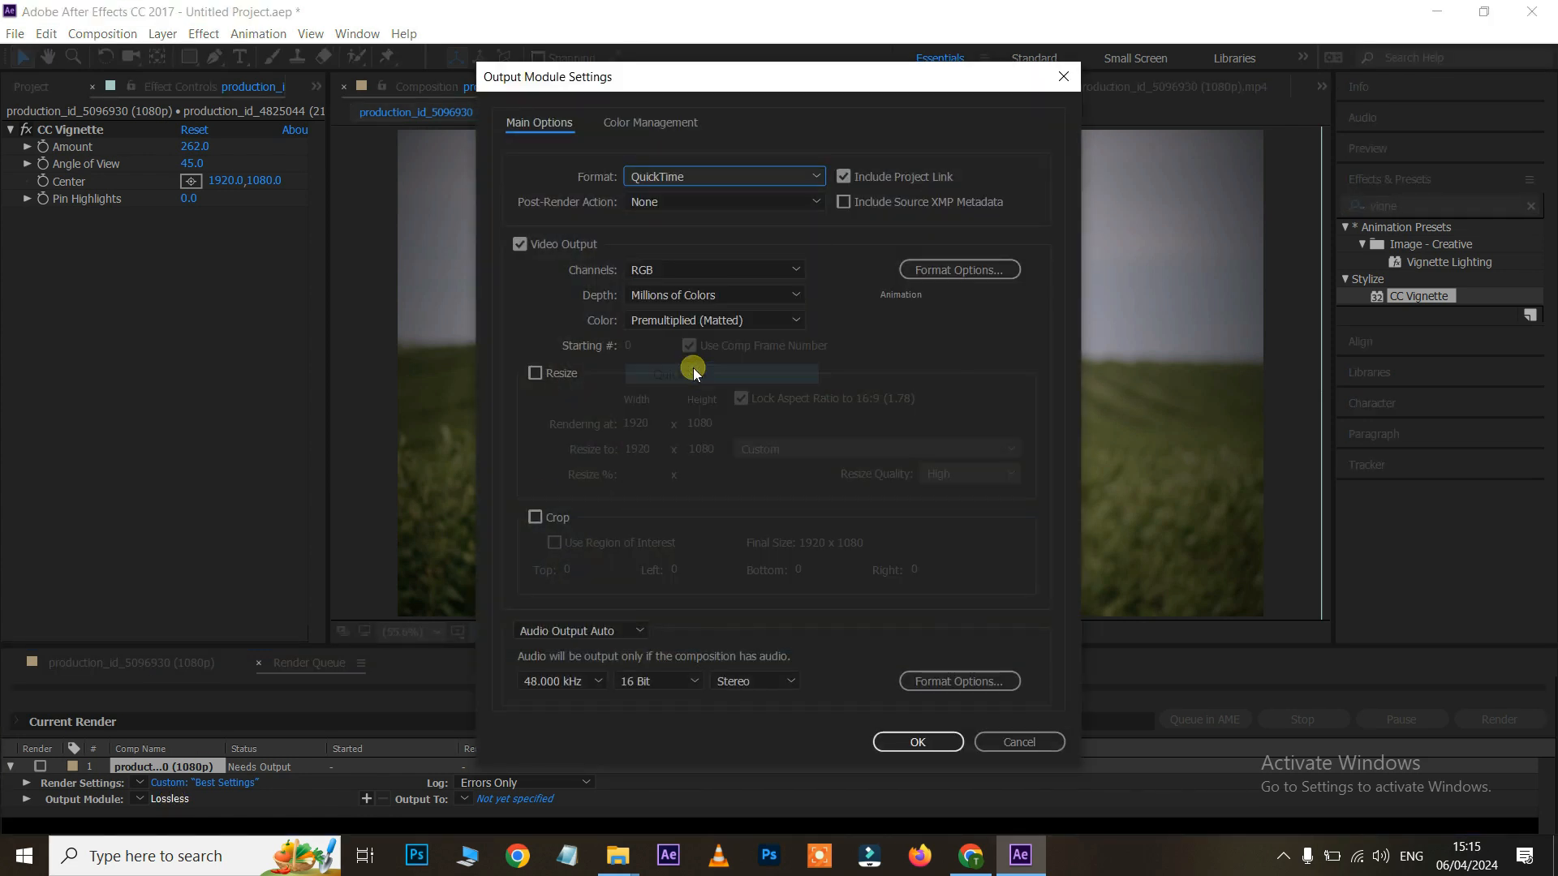
pyautogui.click(971, 271)
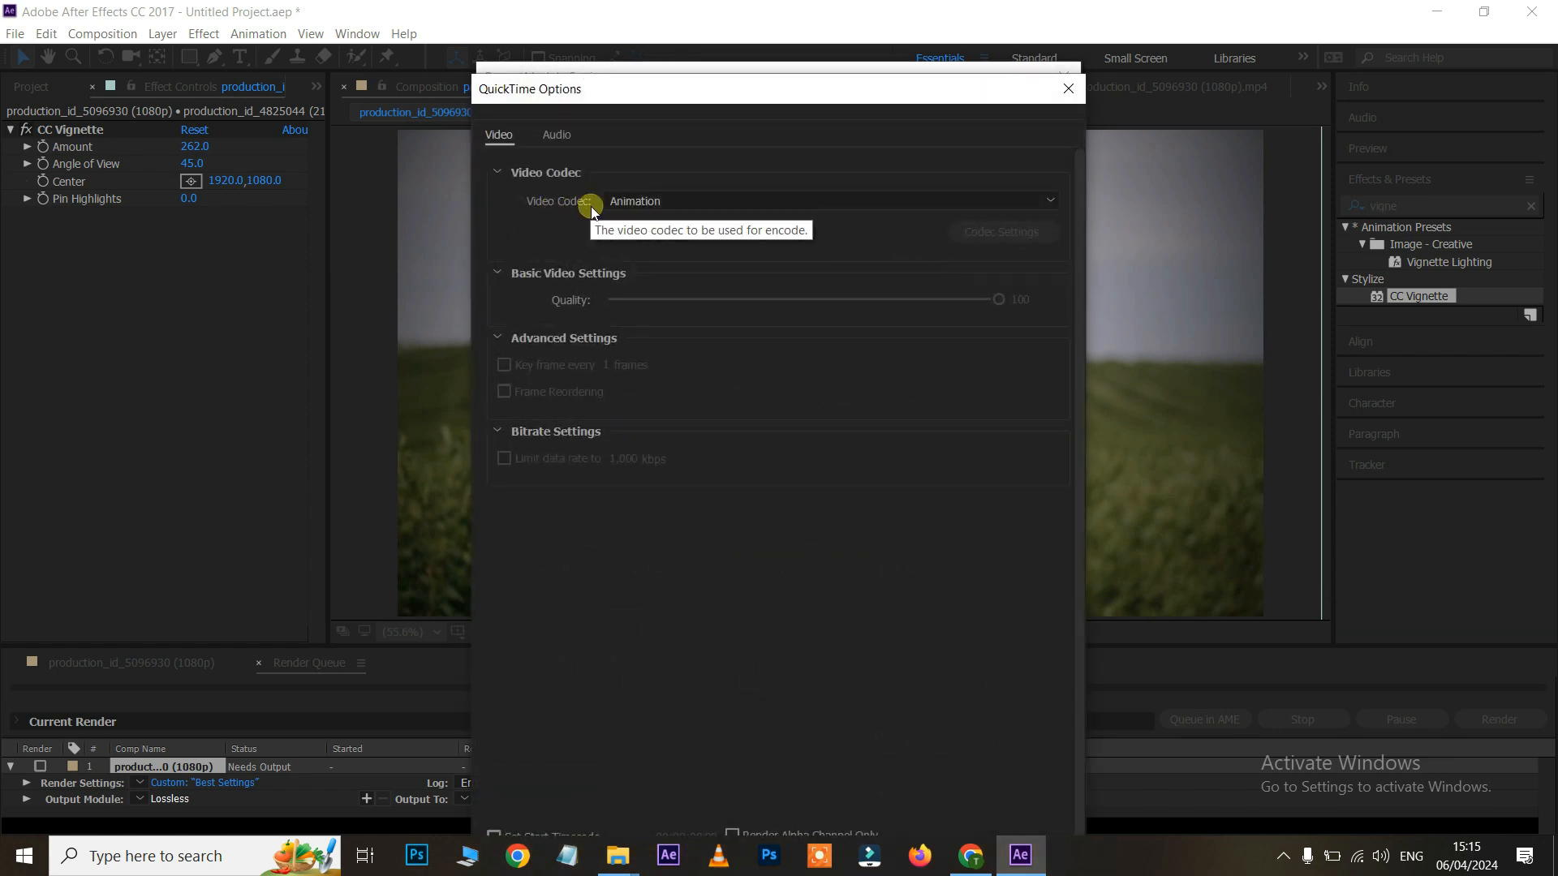
pyautogui.click(650, 203)
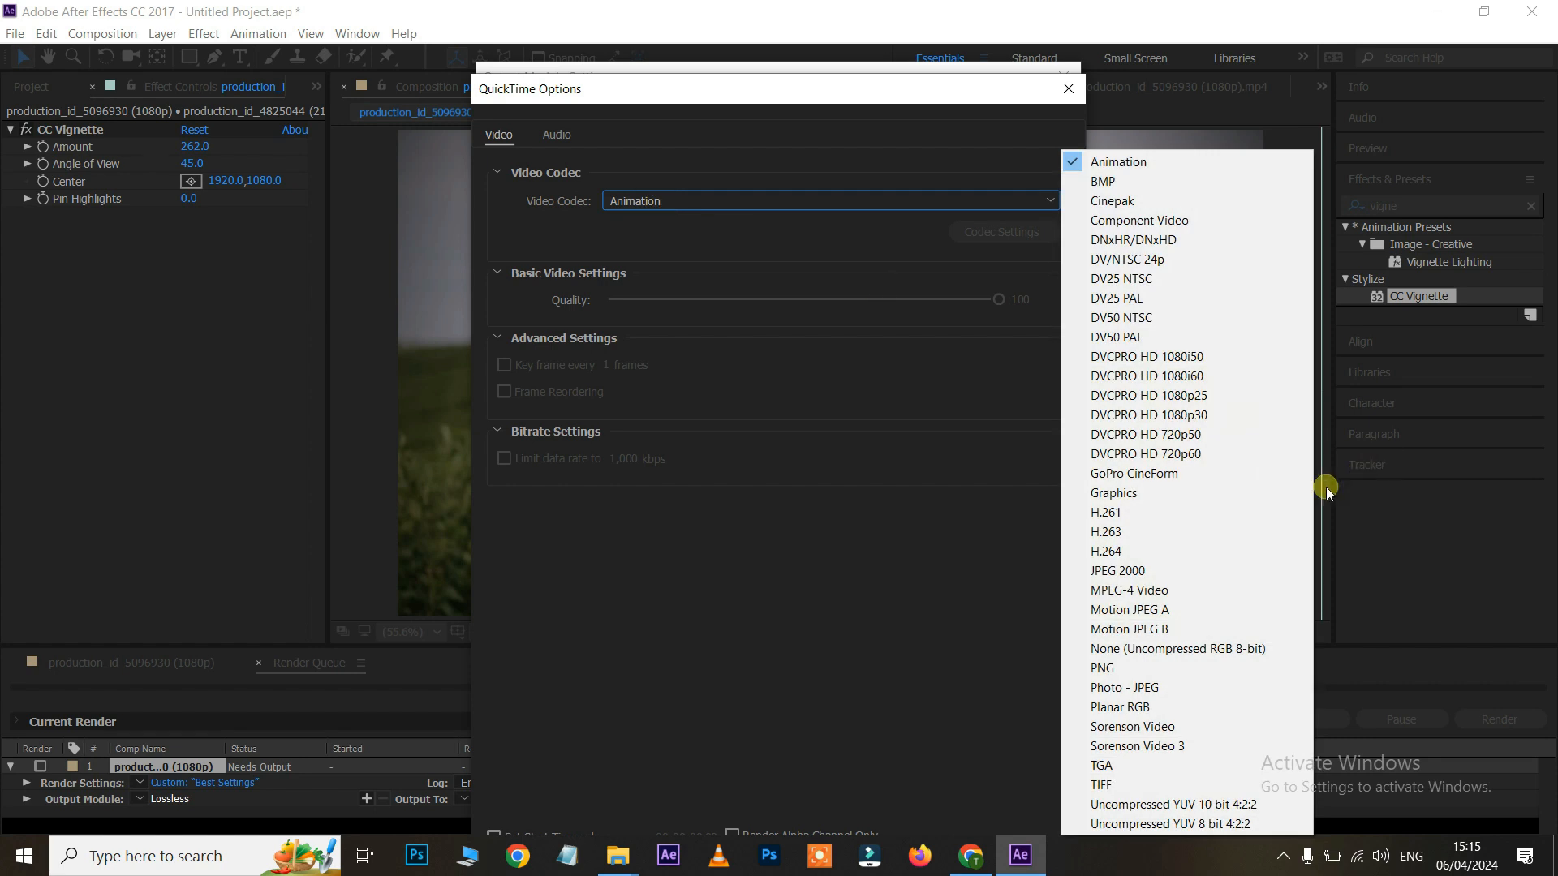
pyautogui.click(1120, 553)
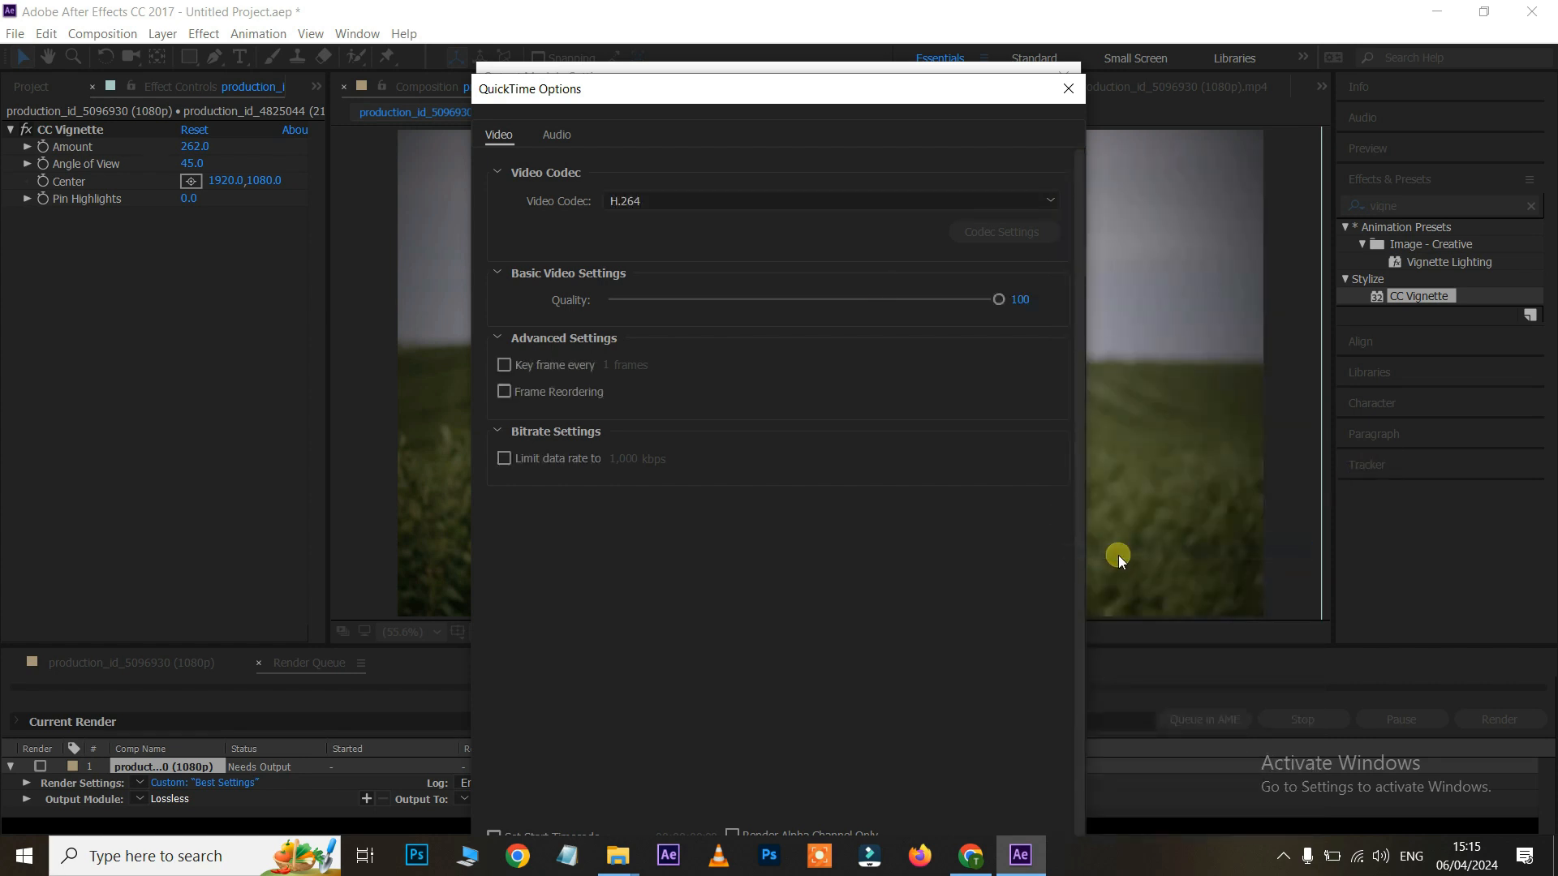
pyautogui.click(922, 836)
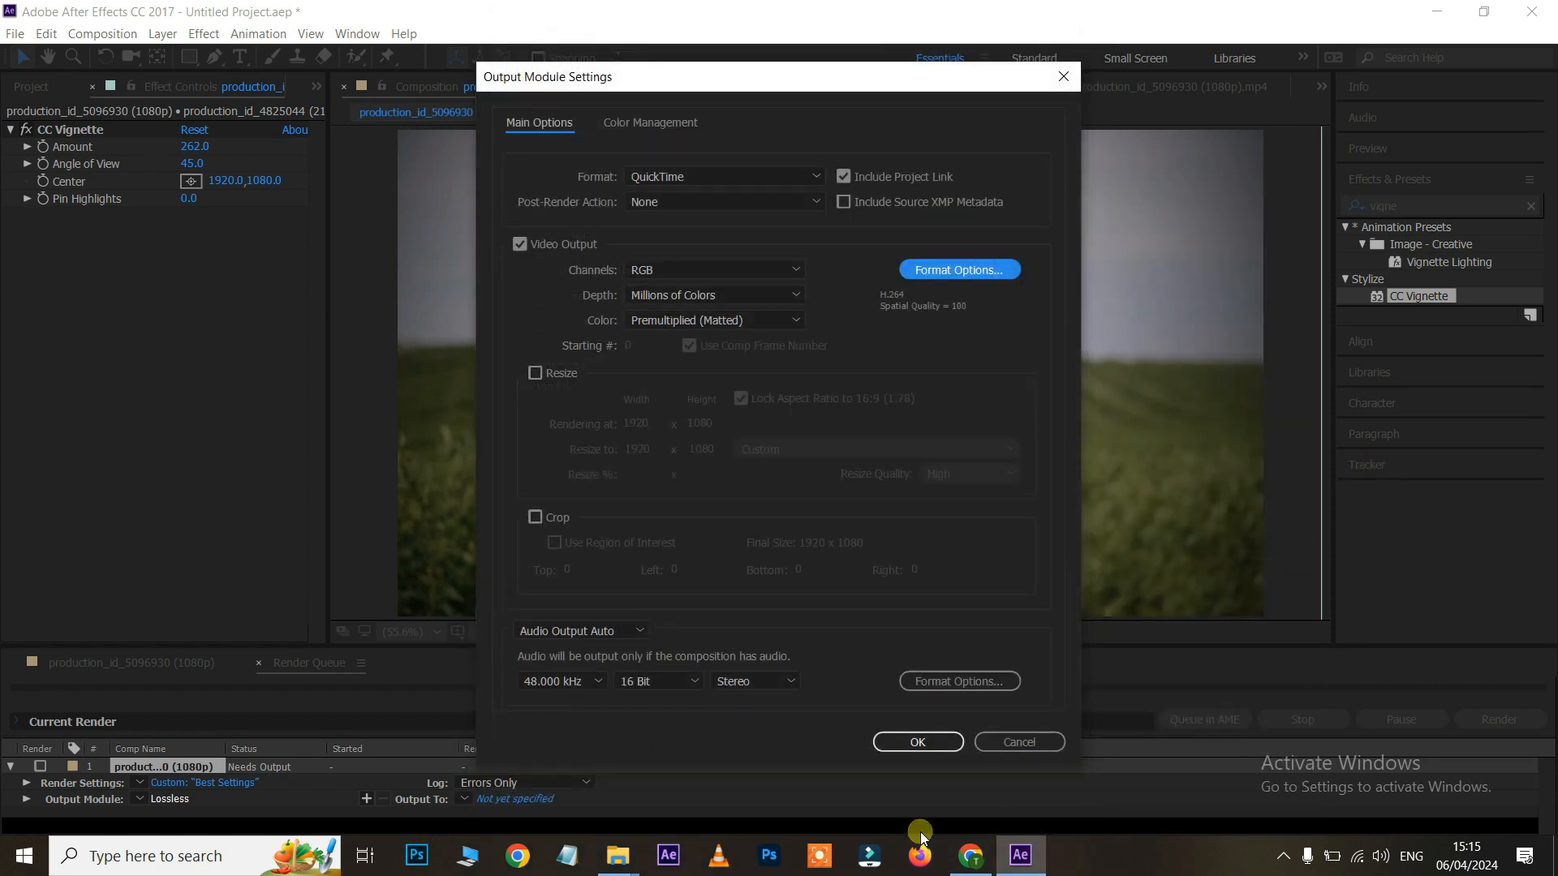
pyautogui.click(918, 742)
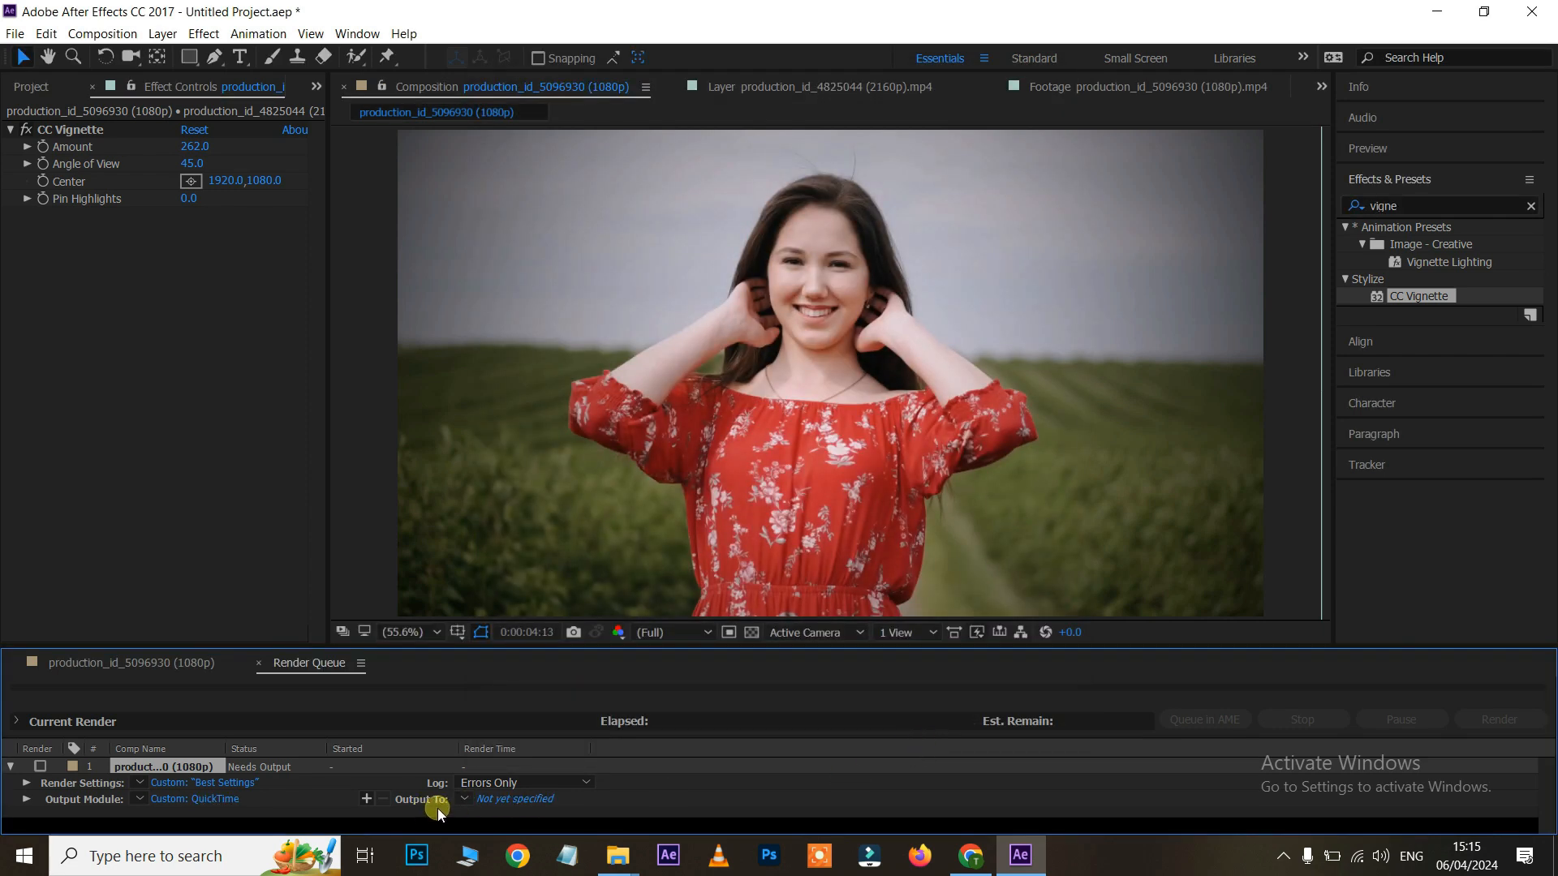
# - Set the output movie to save on the Desktop with the creator's full name as file name, and render the composition
pyautogui.click(519, 800)
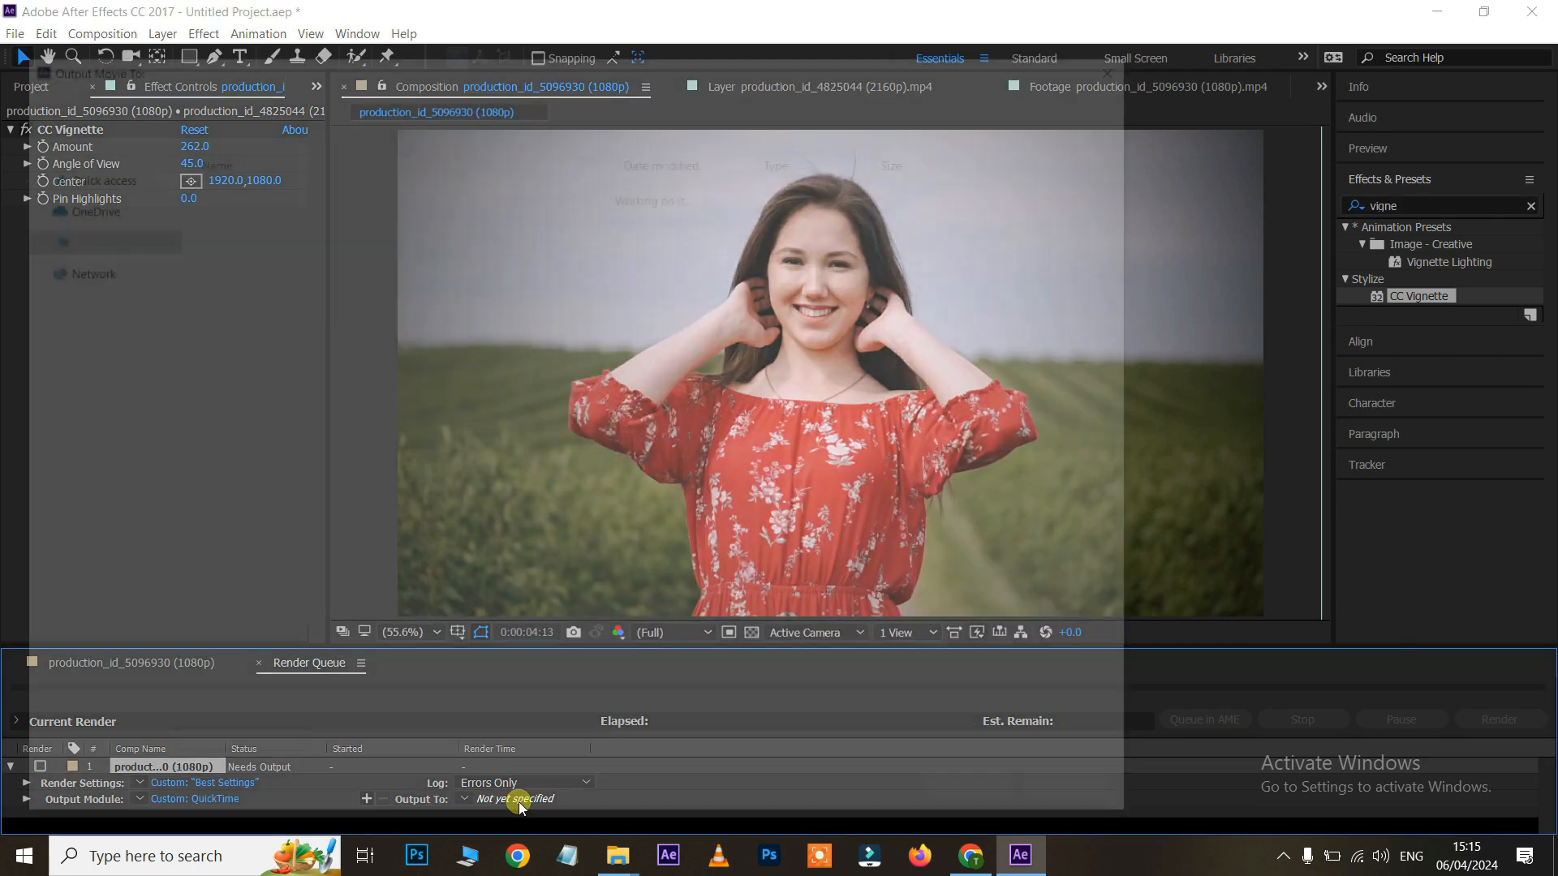
pyautogui.click(87, 198)
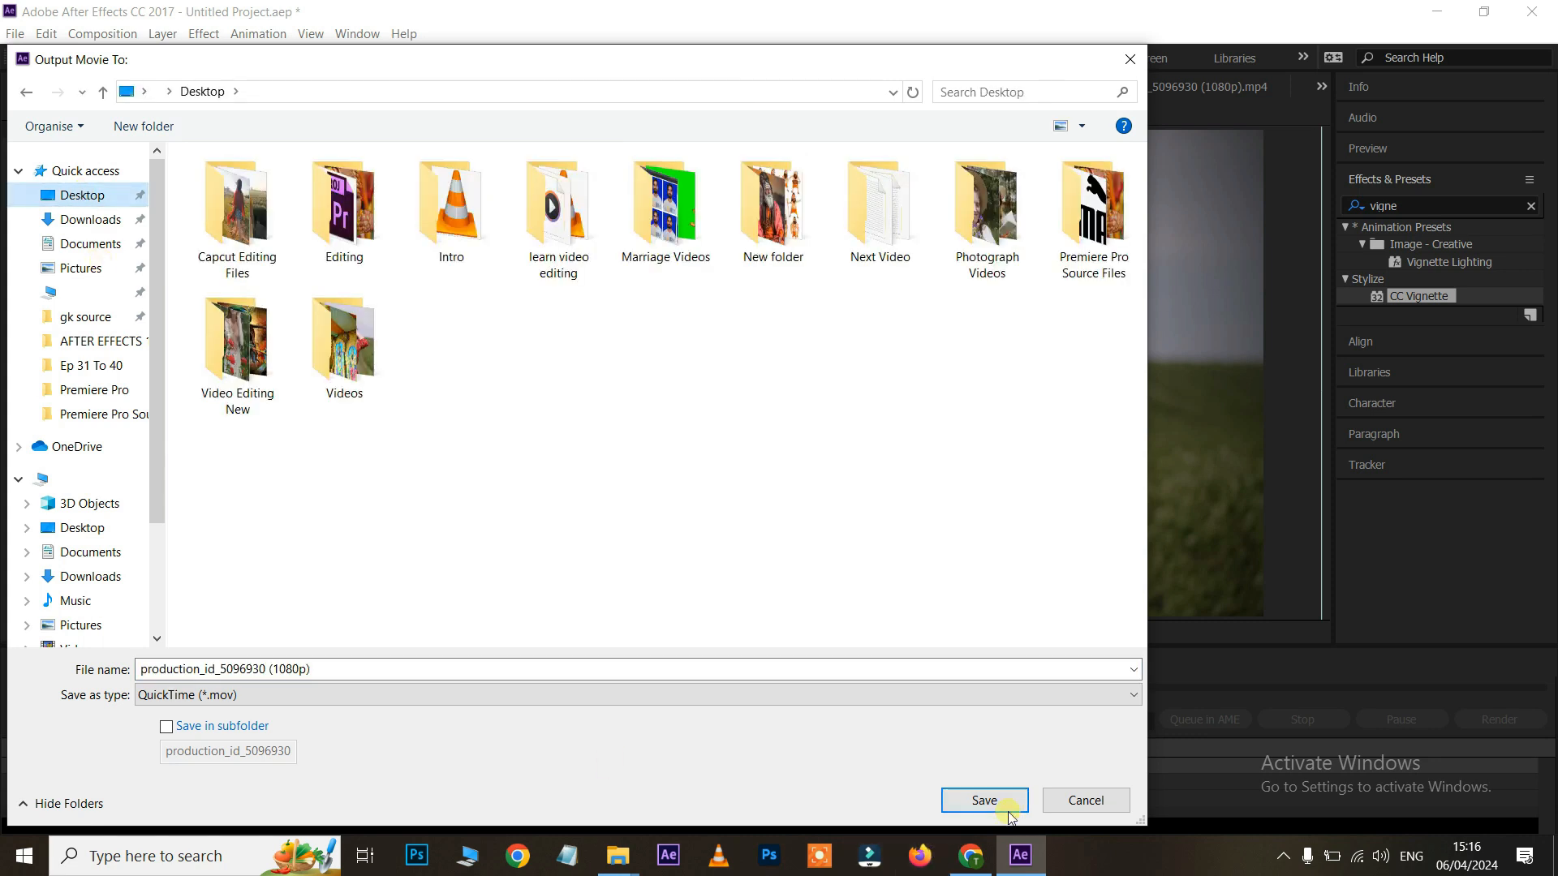
pyautogui.click(286, 670)
pyautogui.hotkey('ctrl', 'a')
pyautogui.press('BackSpace')
pyautogui.write('prathap va')
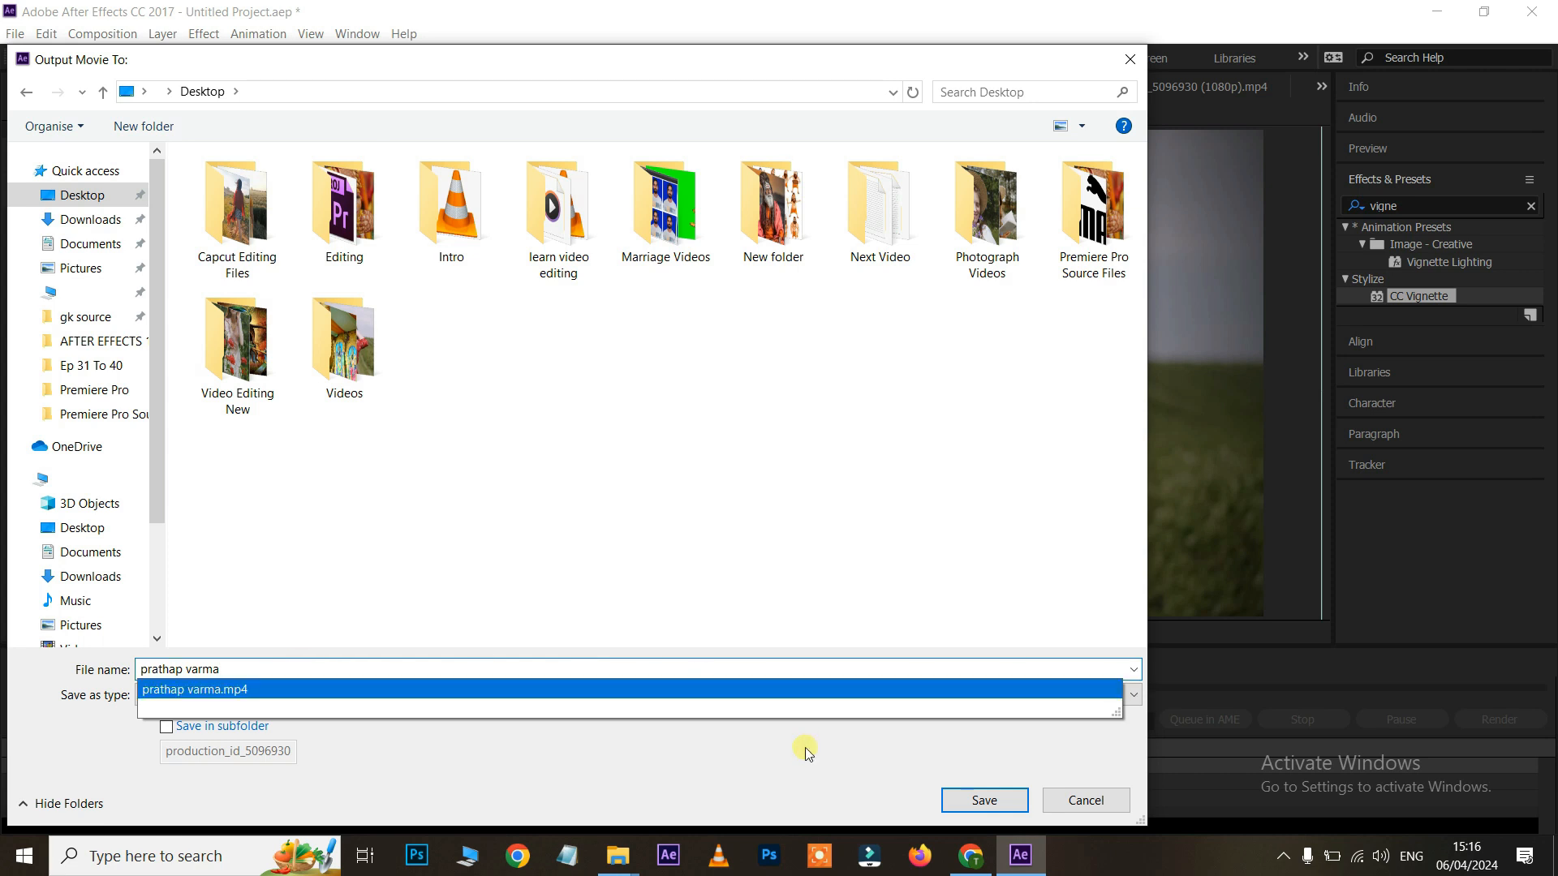
pyautogui.click(979, 803)
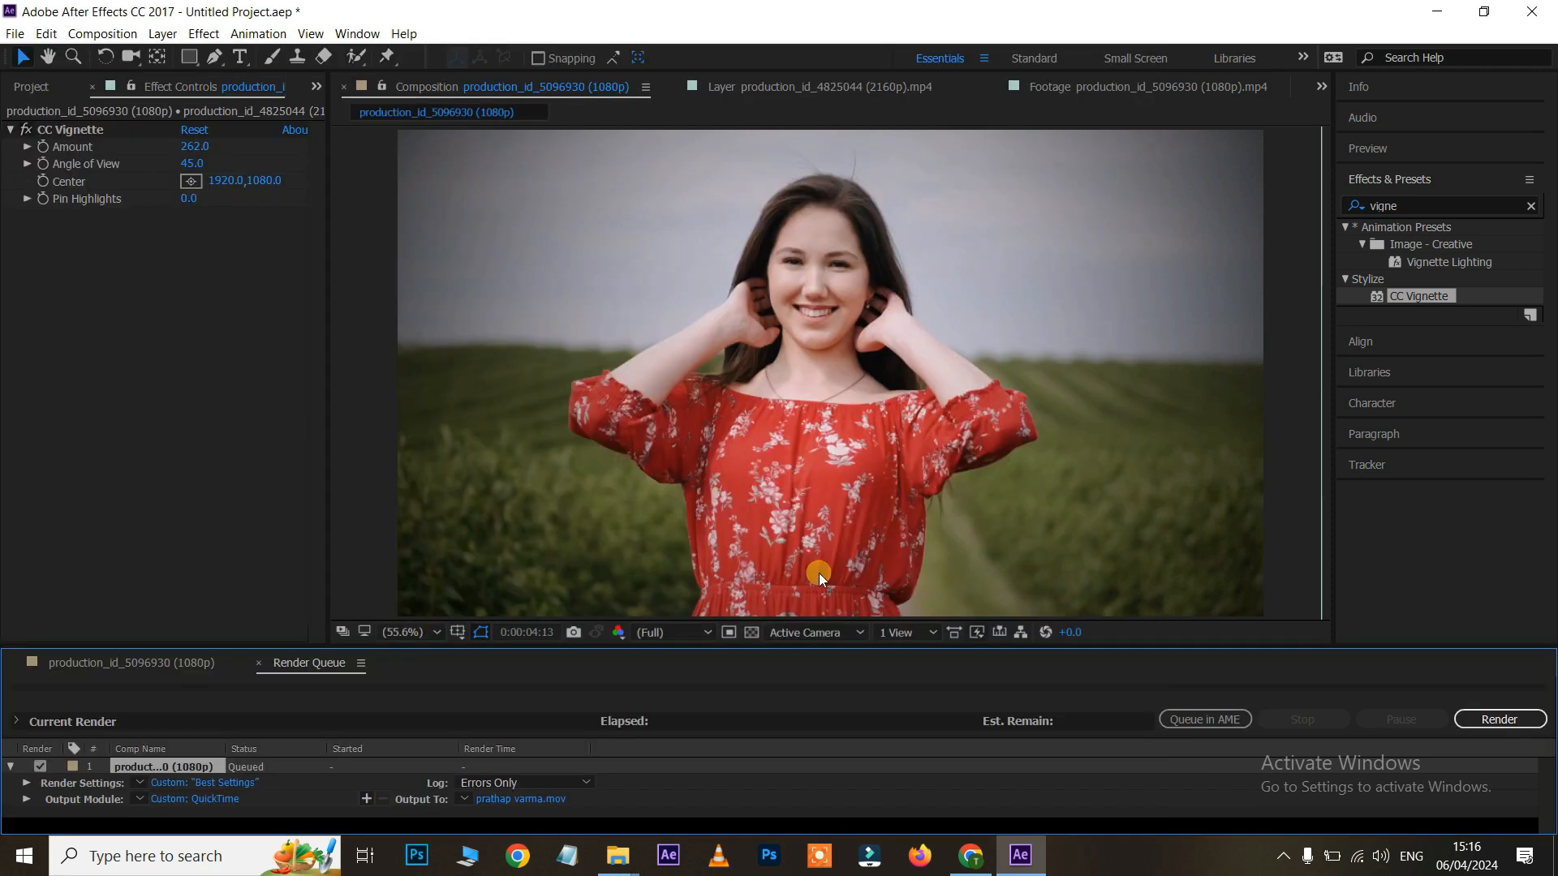
pyautogui.click(1501, 720)
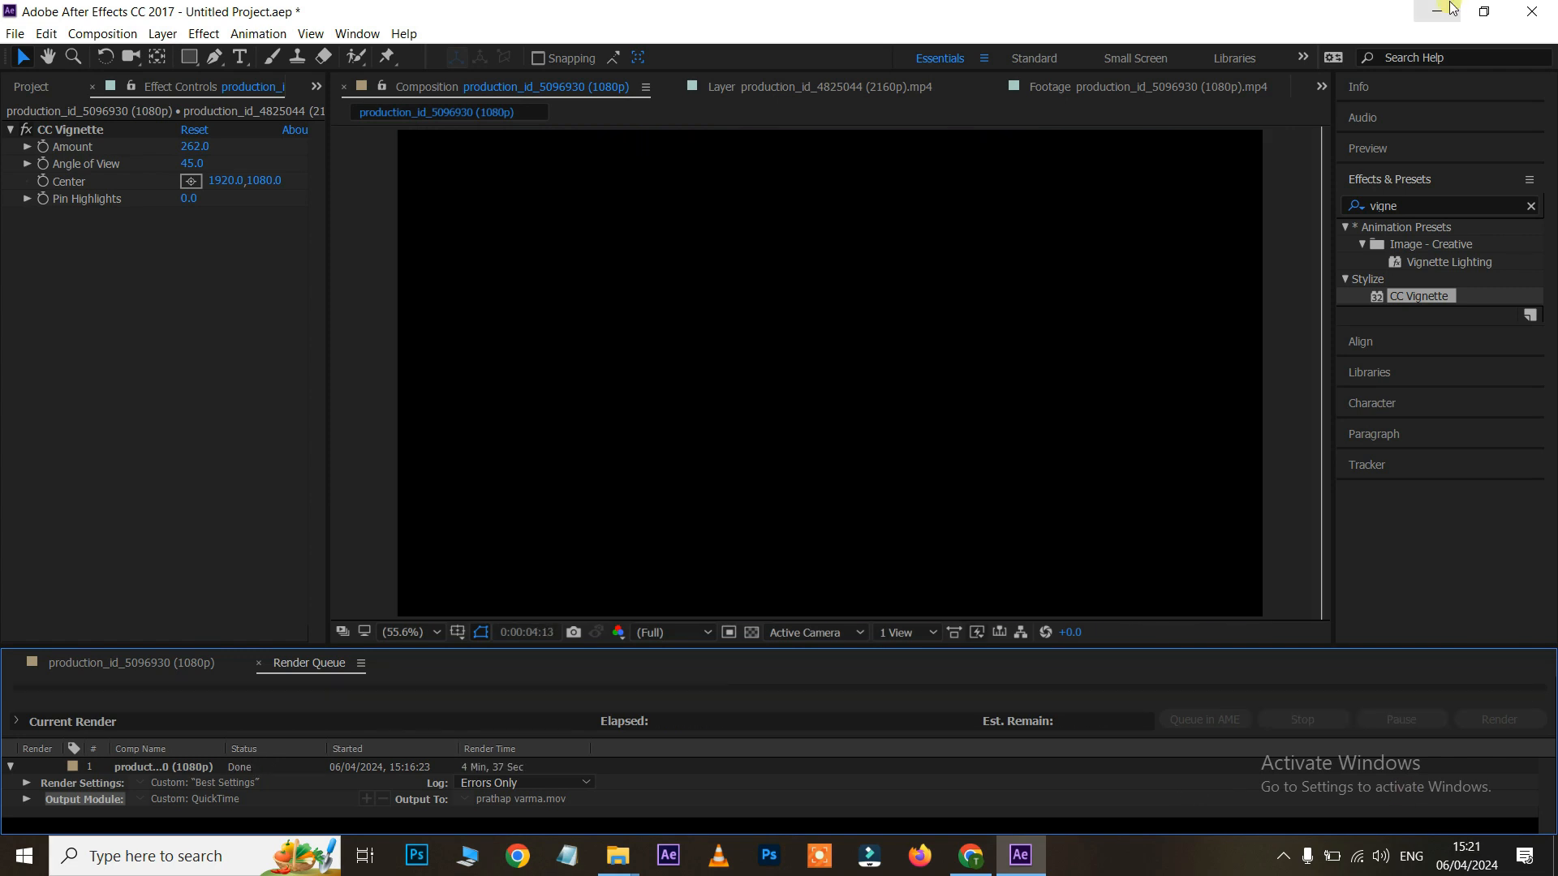
# - Show the desktop, play the rendered .mov file in VLC media player and pause it after a few seconds
pyautogui.click(1449, 10)
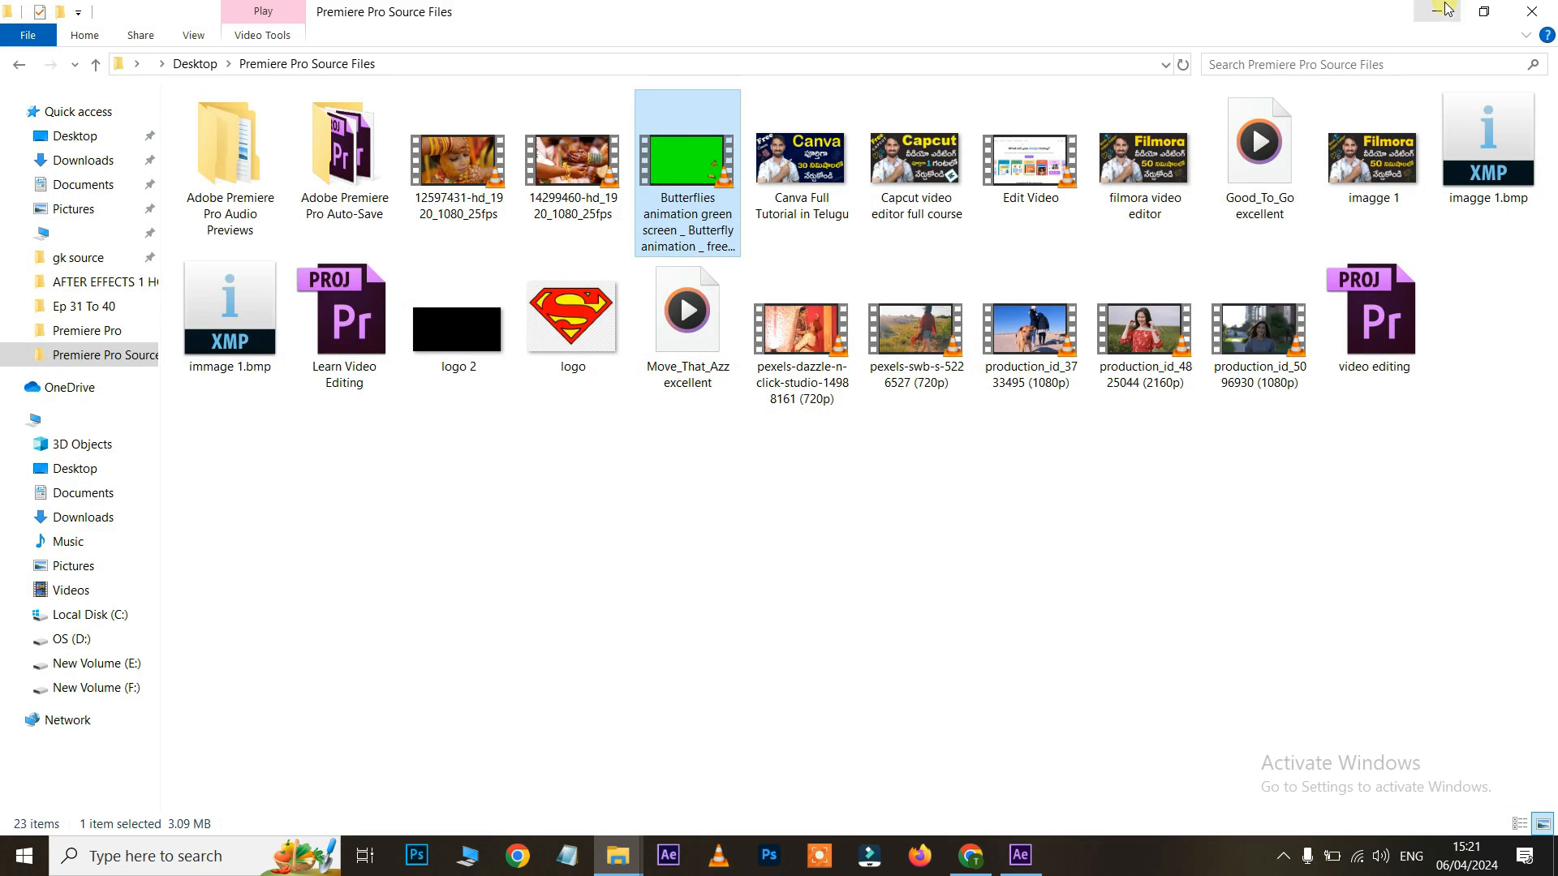
pyautogui.press('super+d')
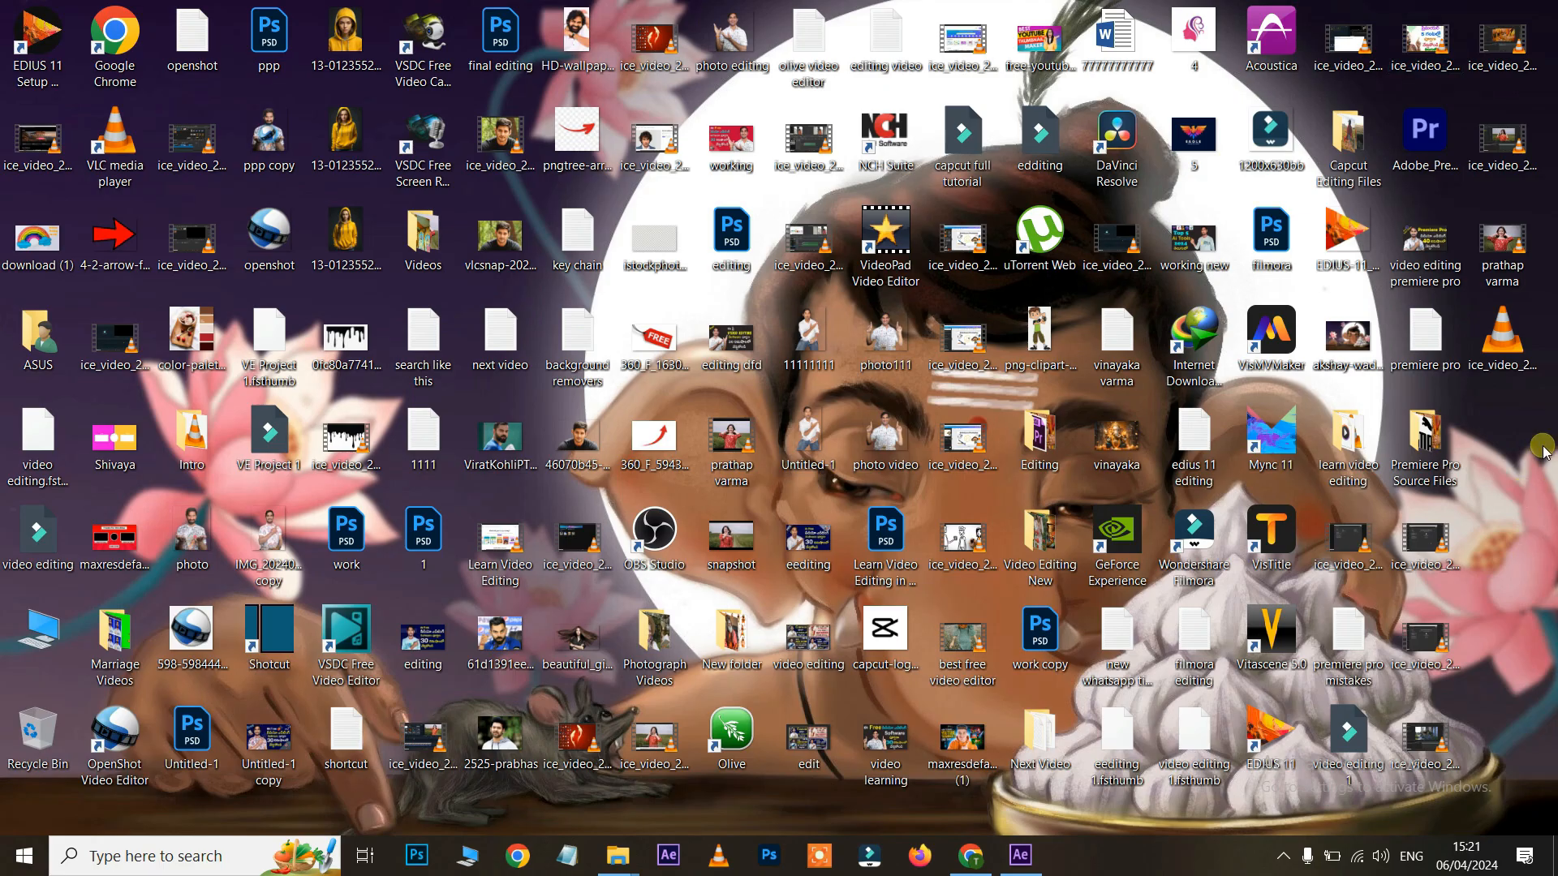
pyautogui.doubleClick(1499, 260)
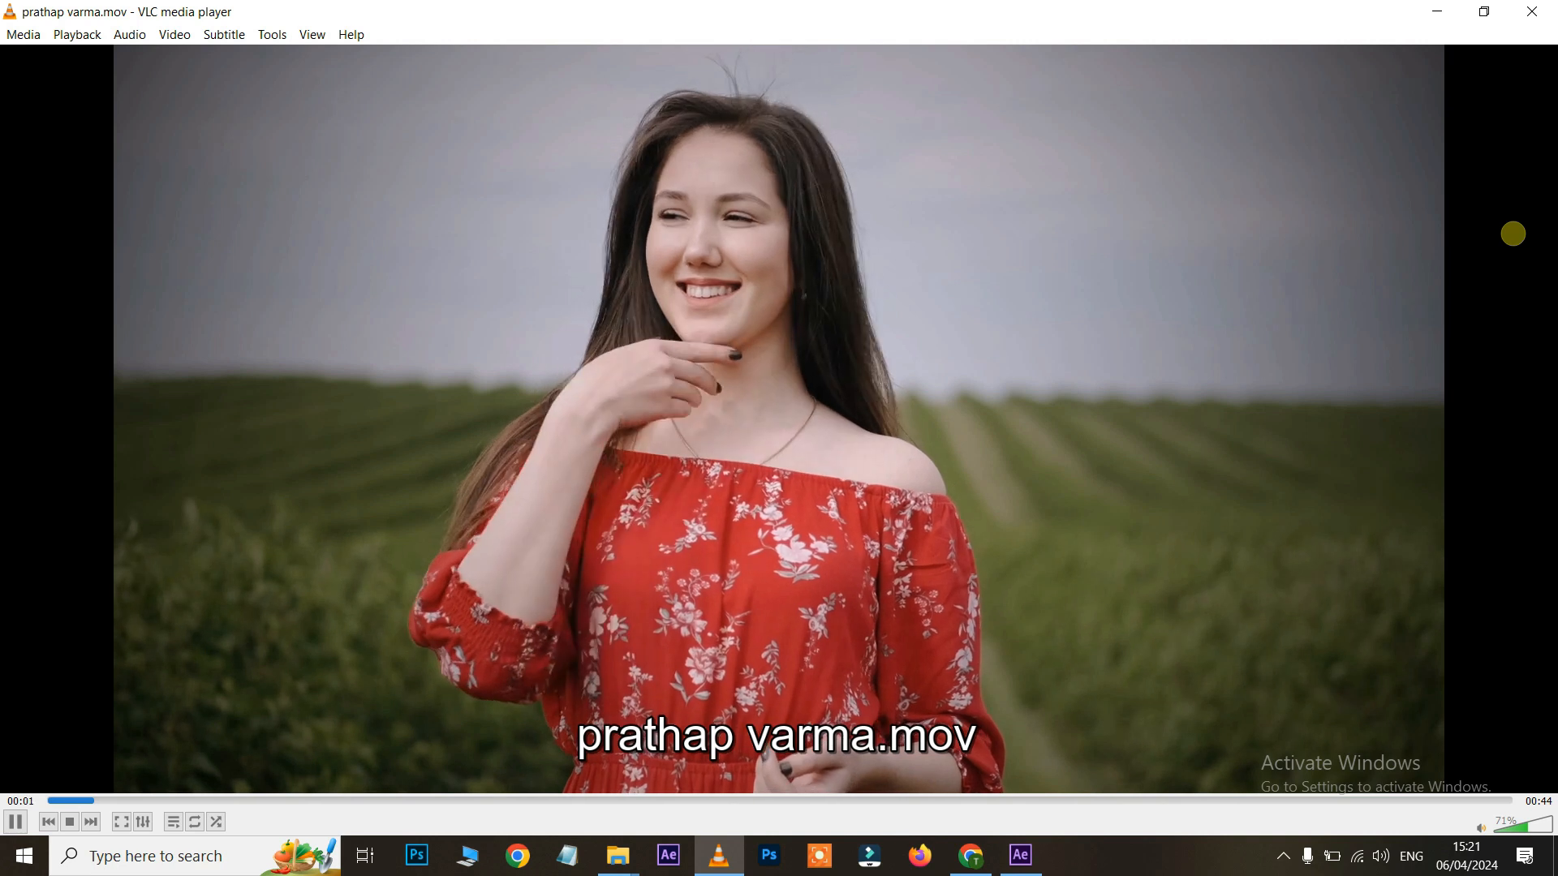
pyautogui.press('space')
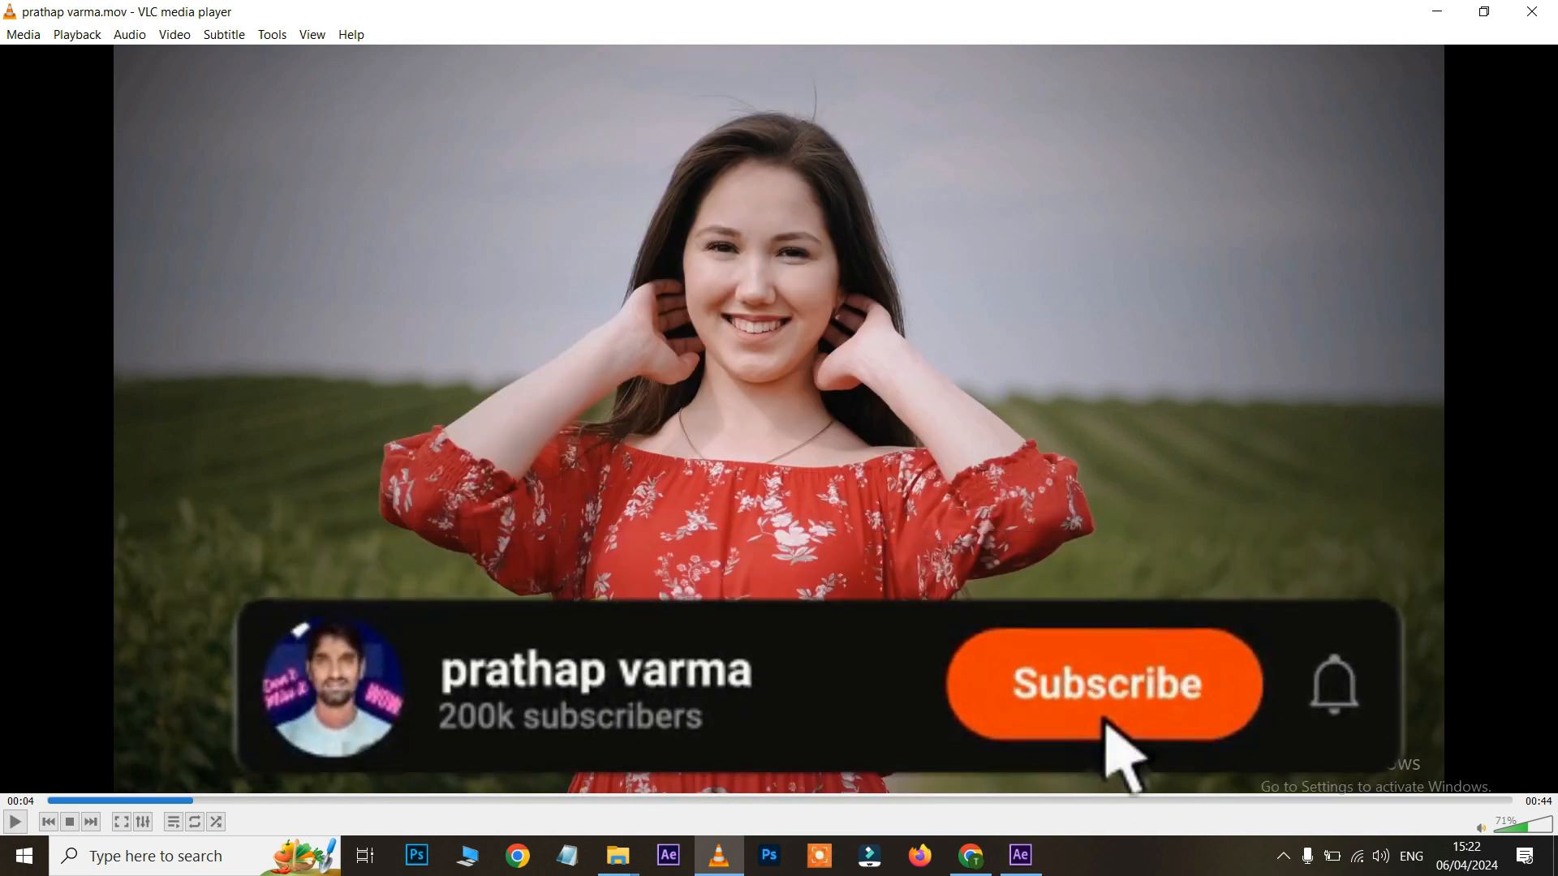